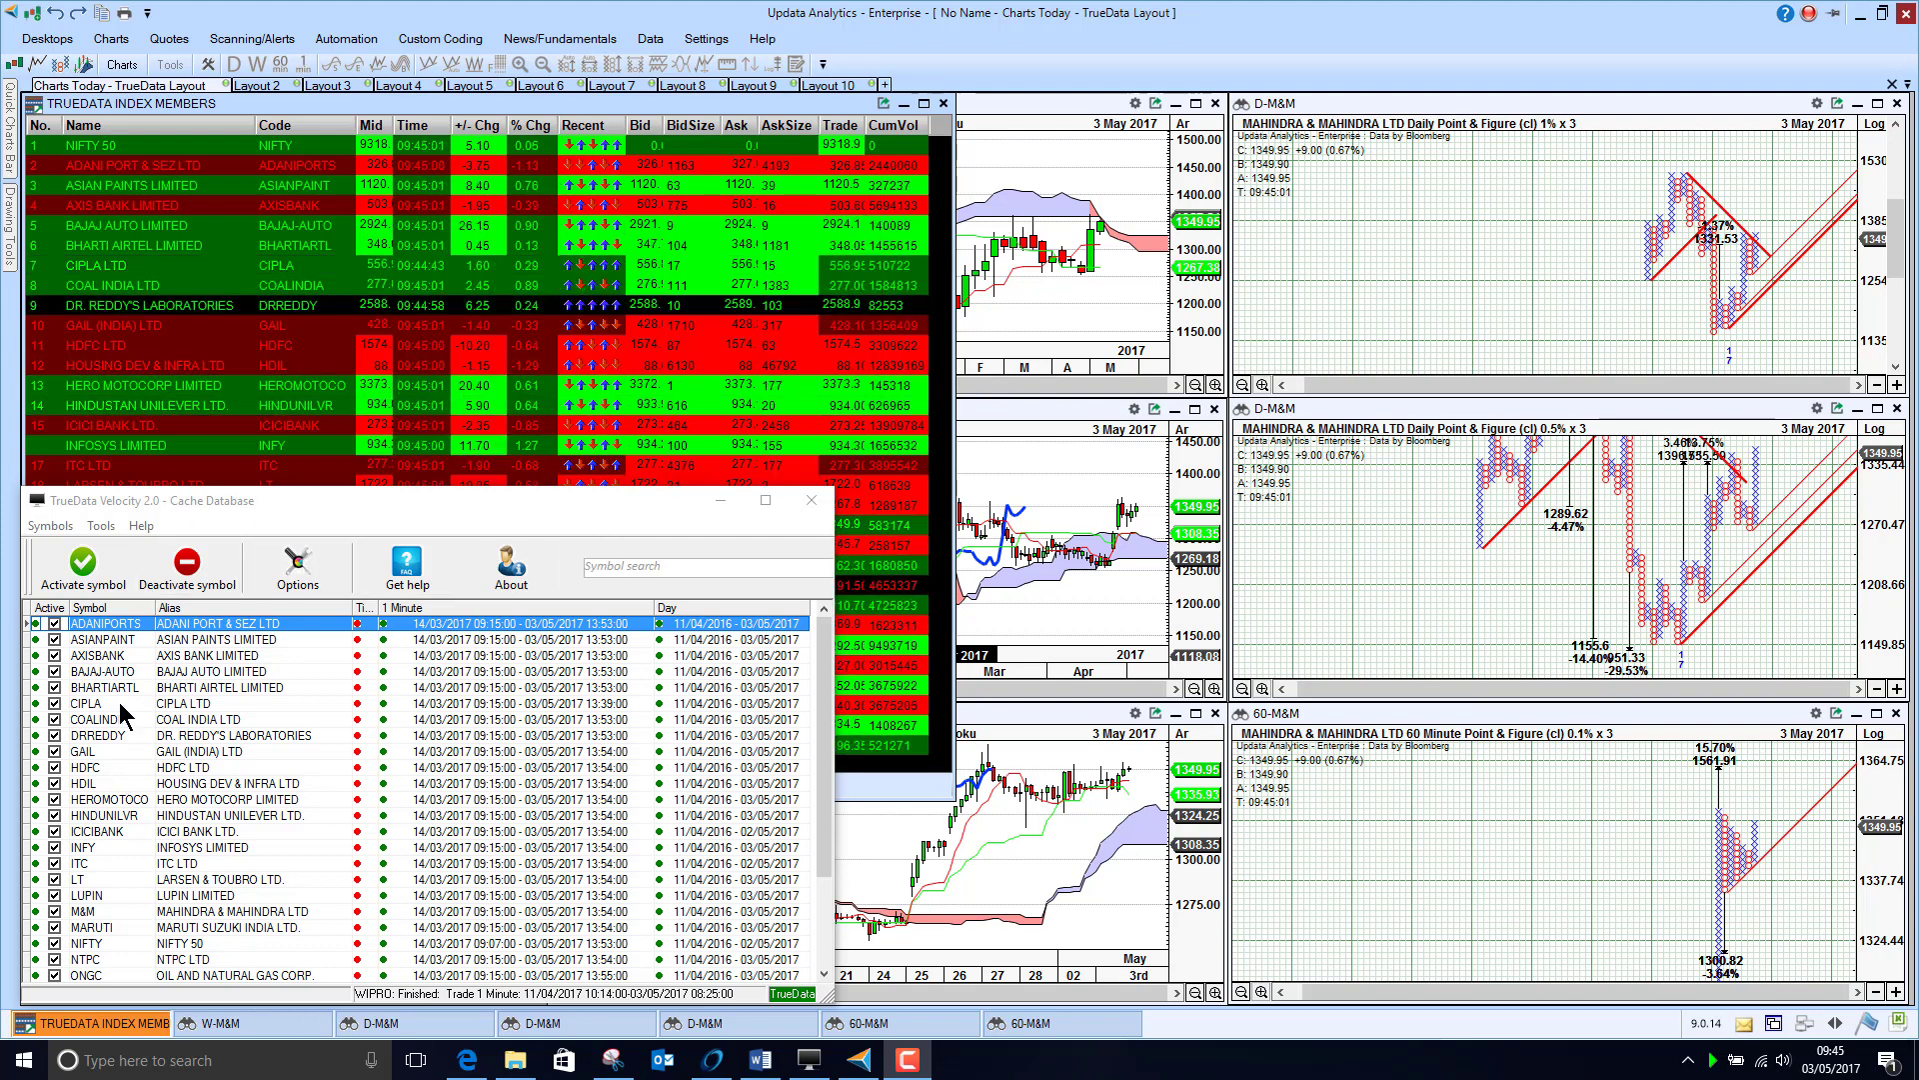
Close the TrueData Velocity 2.0 Cache Database window to reveal the Nifty 50 watchlist
{"action": "left_click", "coordinate": [736, 499]}
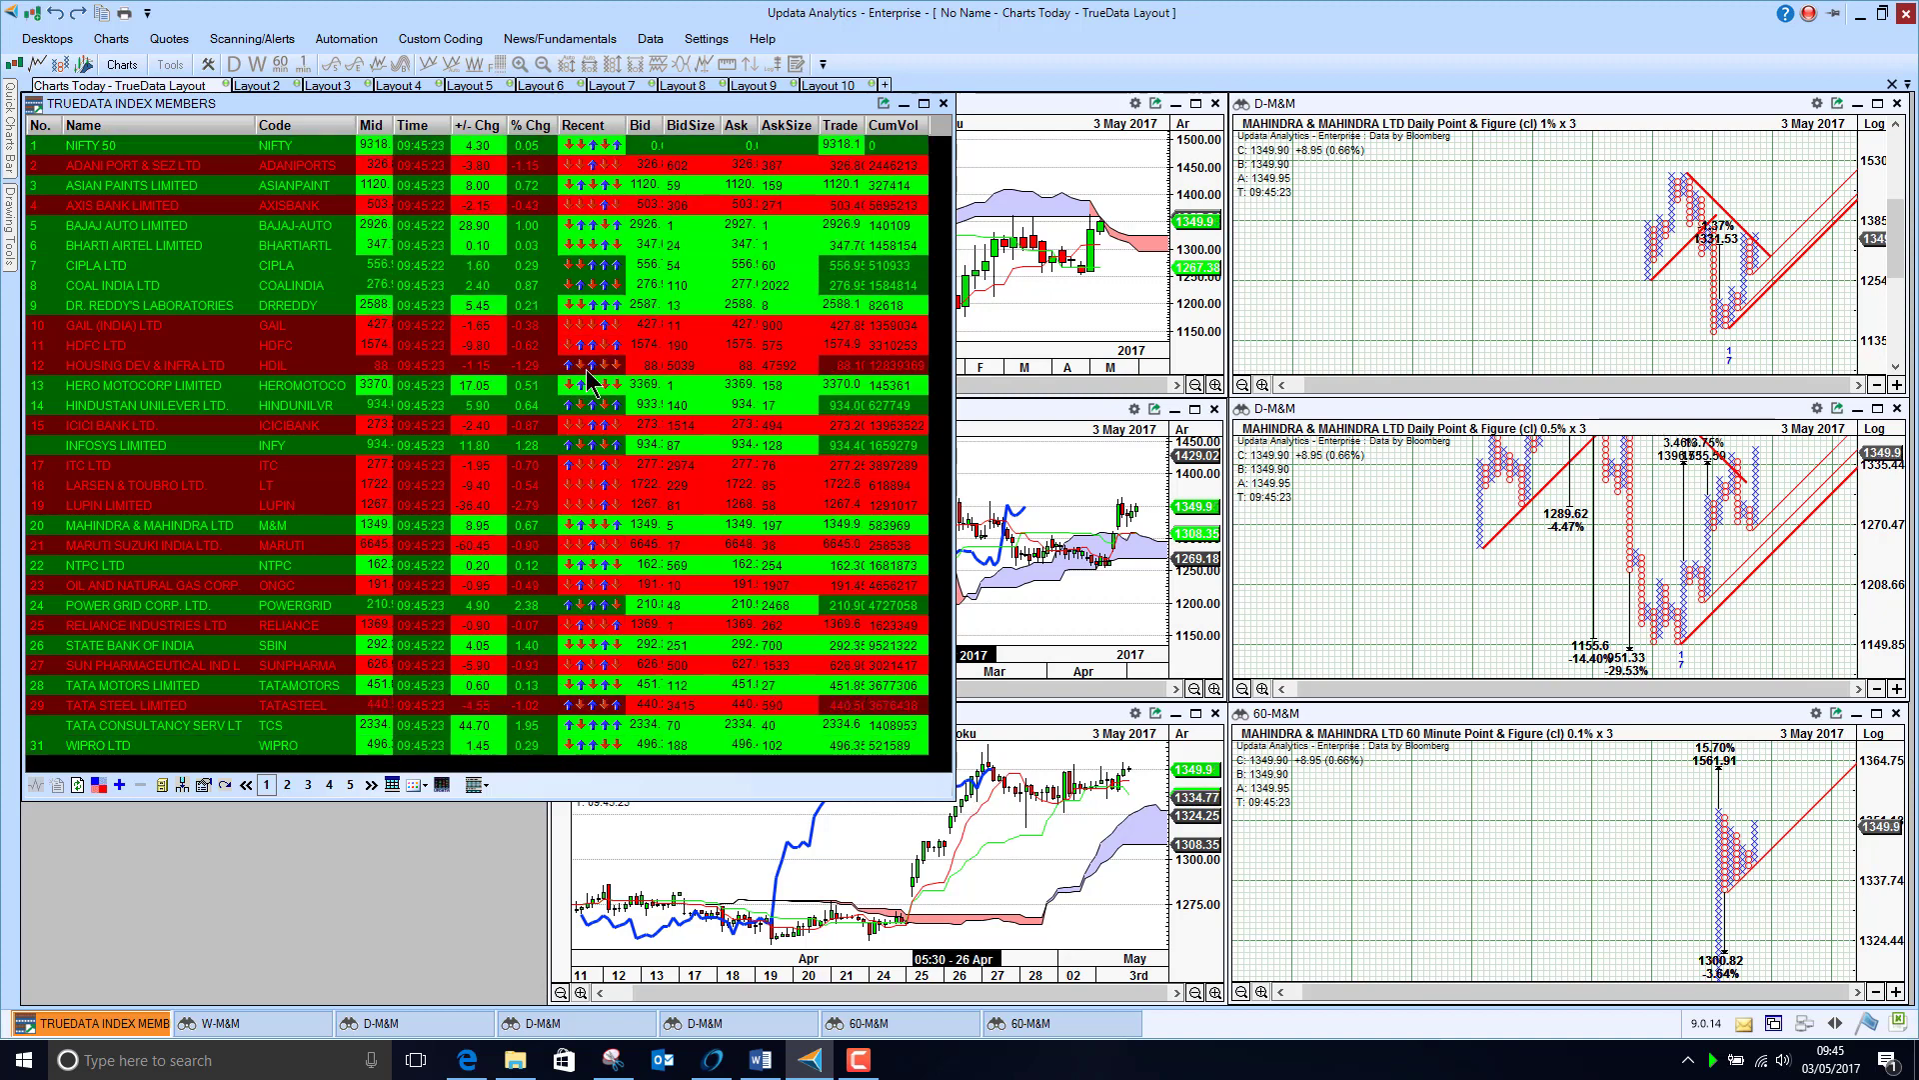
Re-sort the watchlist, browse POWERGRID, TCS and WIPRO, then link the charts to NIFTY 50
{"action": "left_click", "coordinate": [532, 138]}
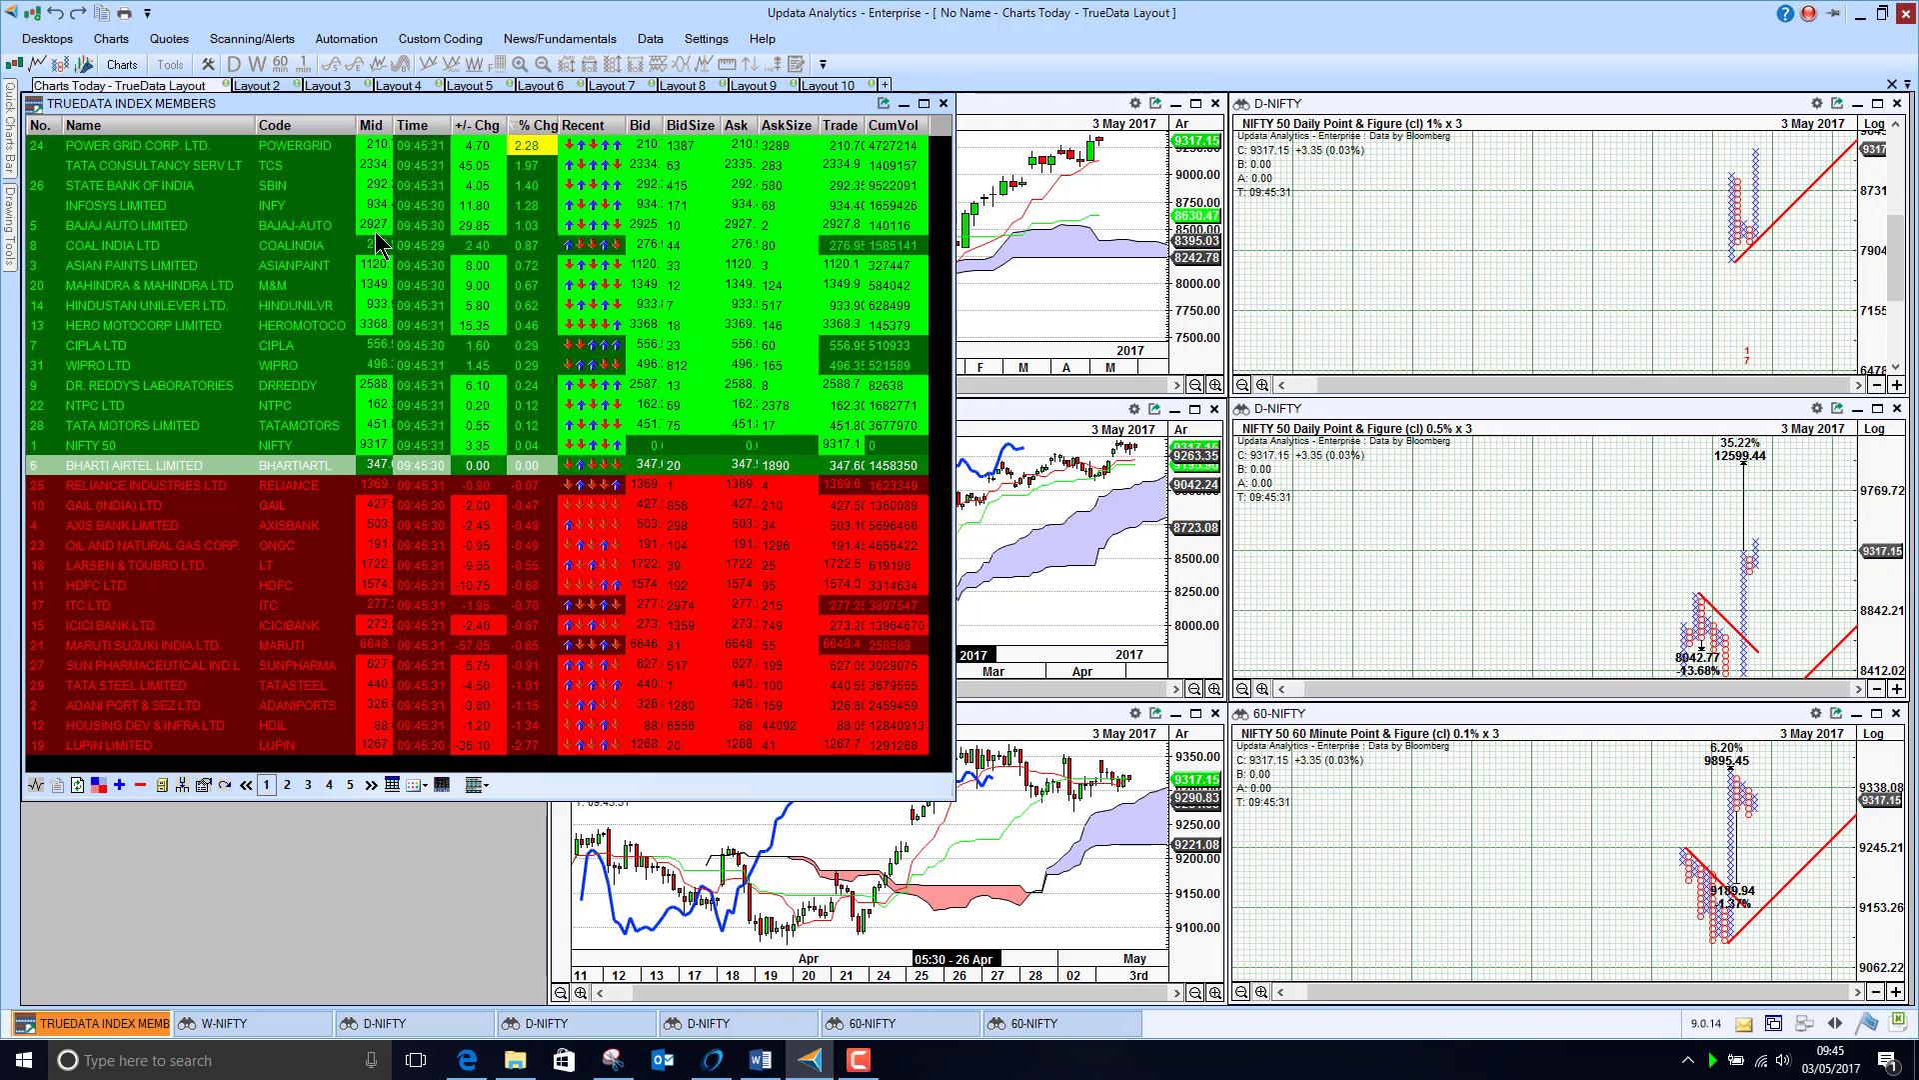
{"action": "left_click", "coordinate": [43, 144]}
{"action": "left_click", "coordinate": [90, 125]}
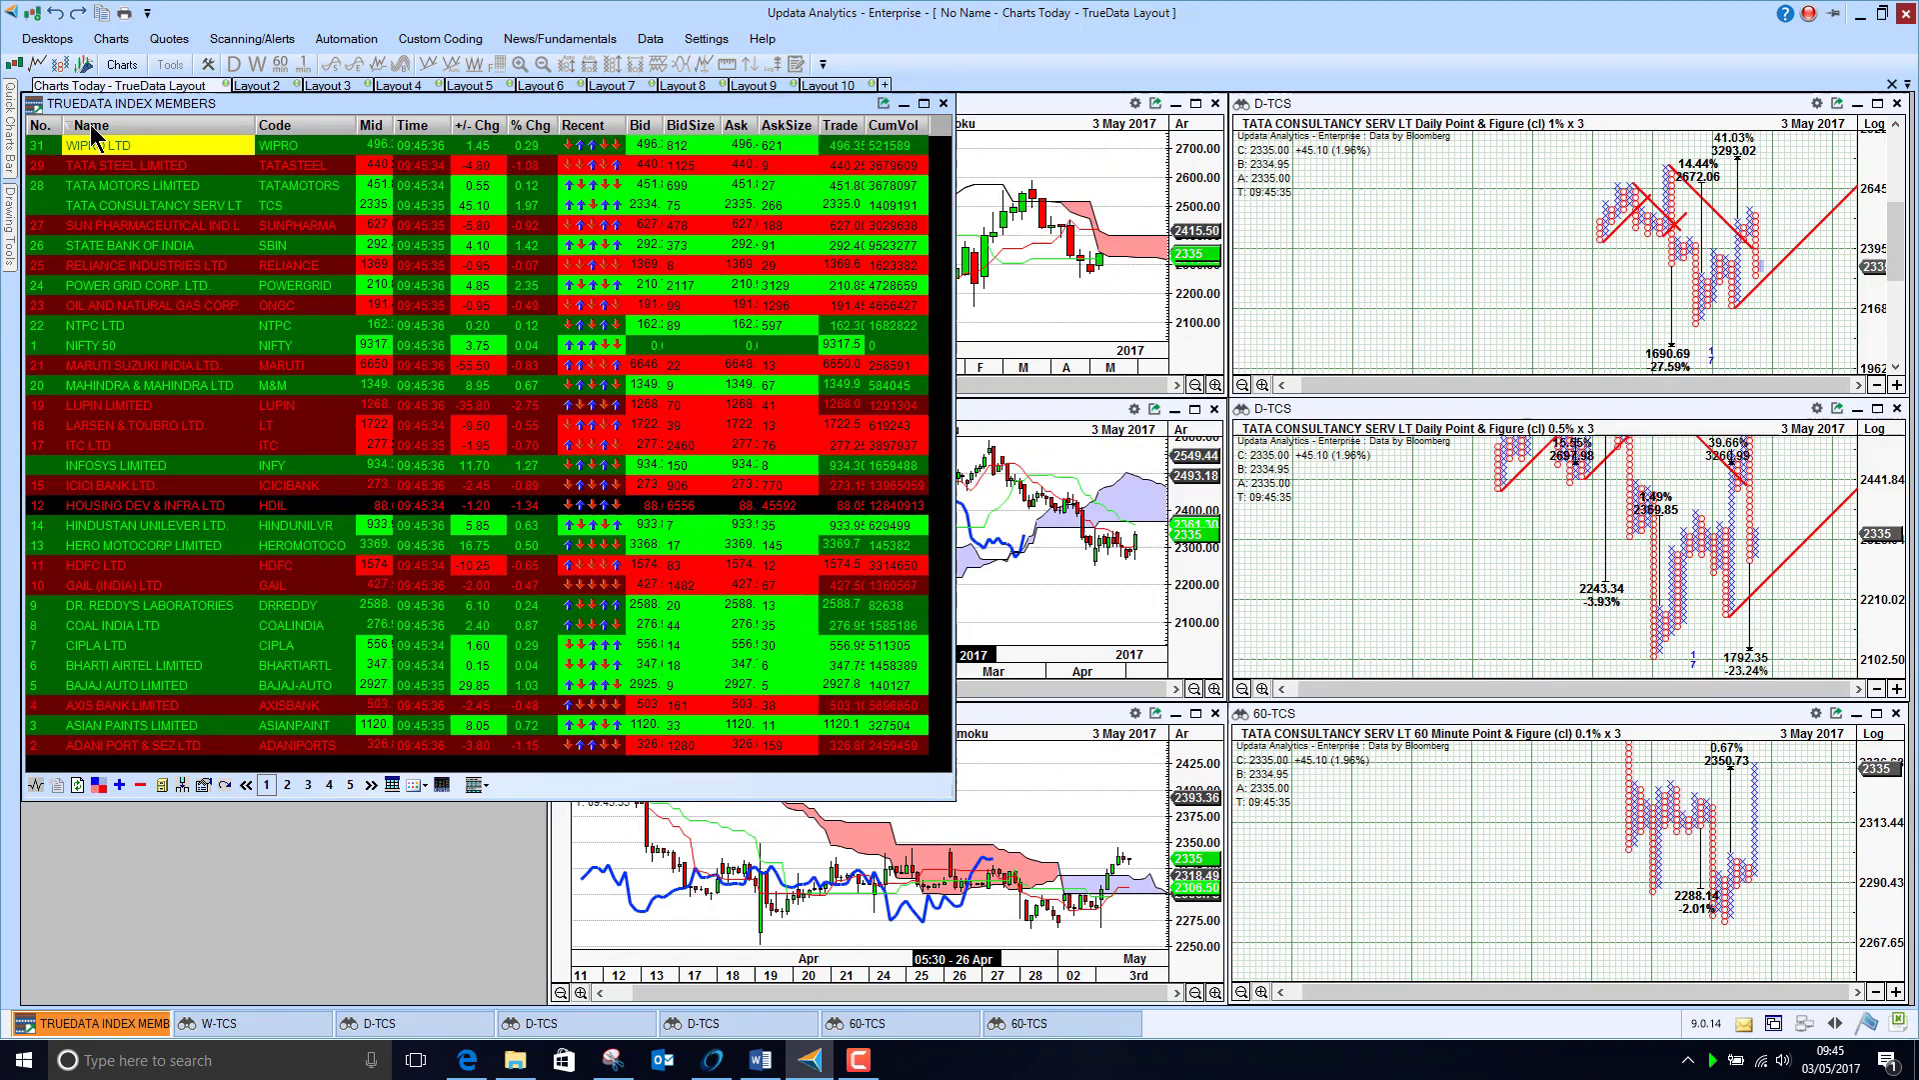
{"action": "left_click", "coordinate": [46, 125]}
{"action": "left_click", "coordinate": [90, 124]}
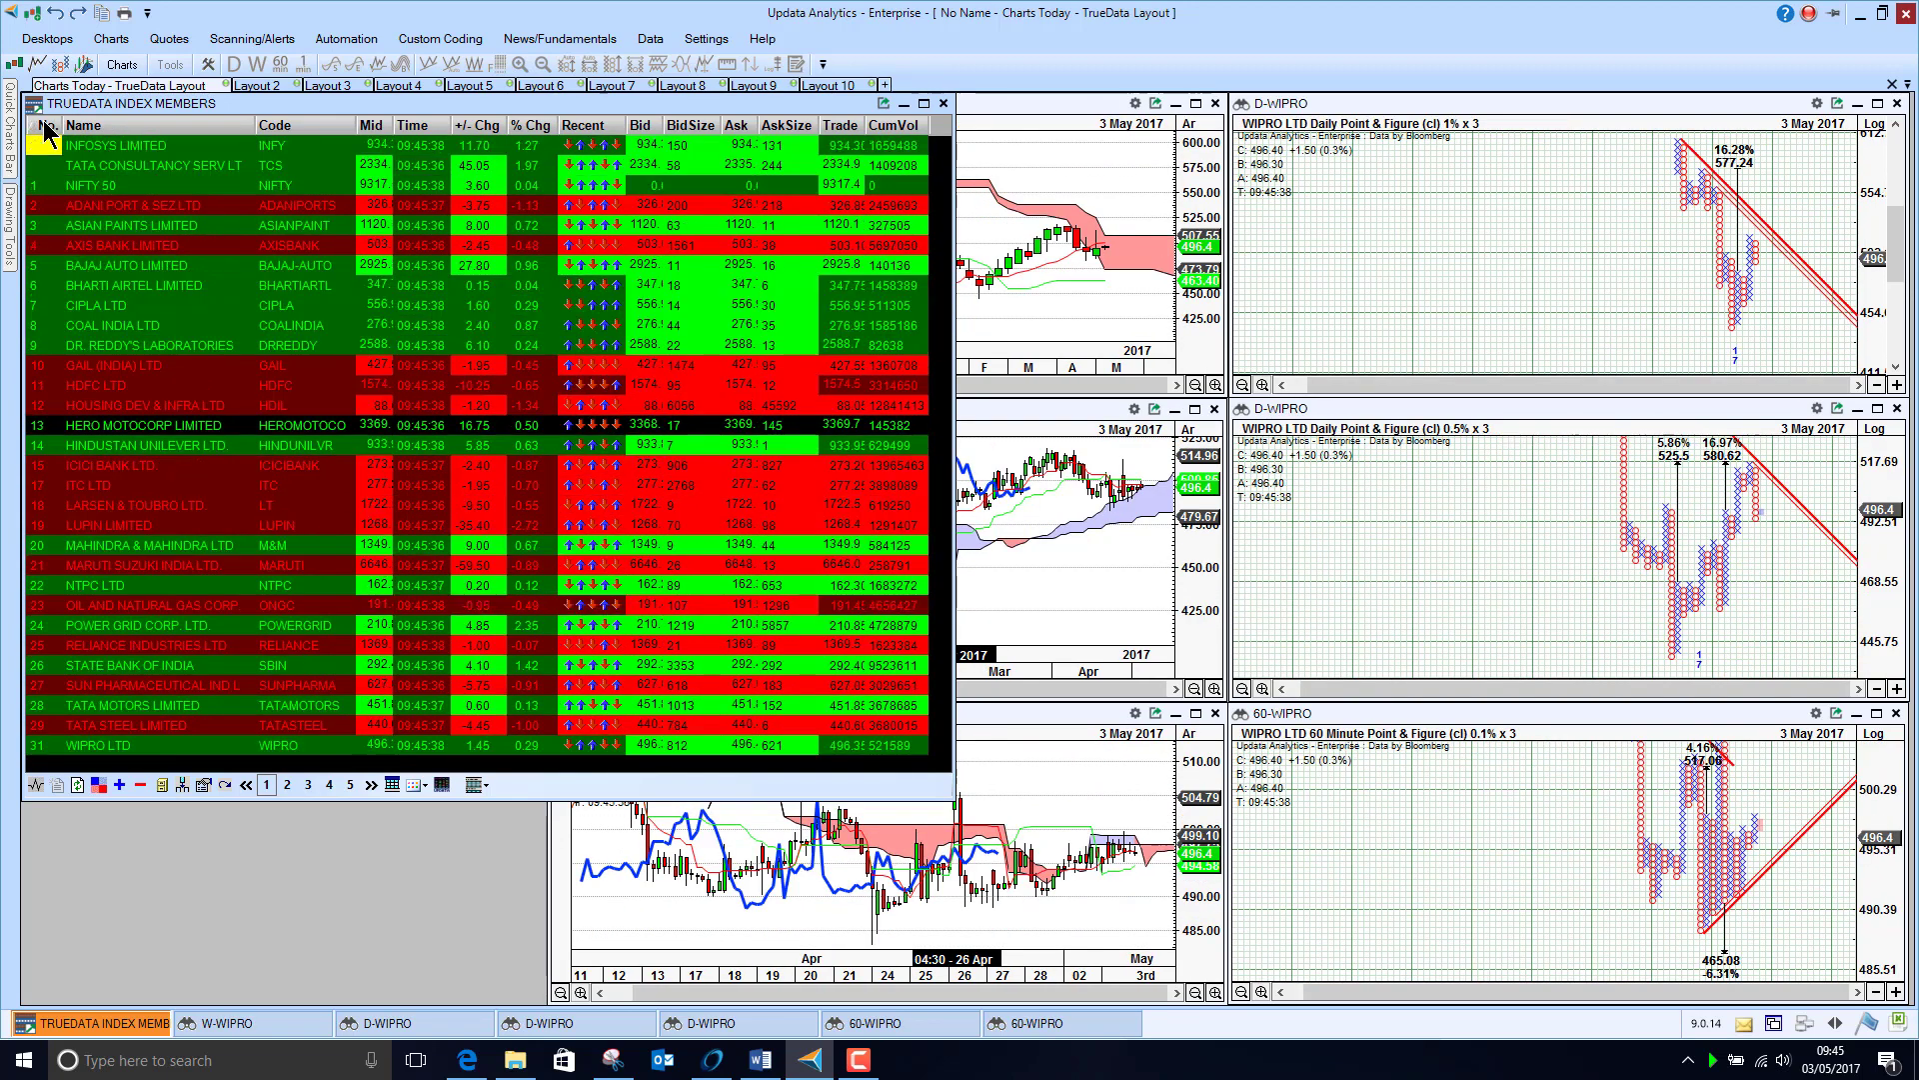
{"action": "left_click", "coordinate": [128, 185]}
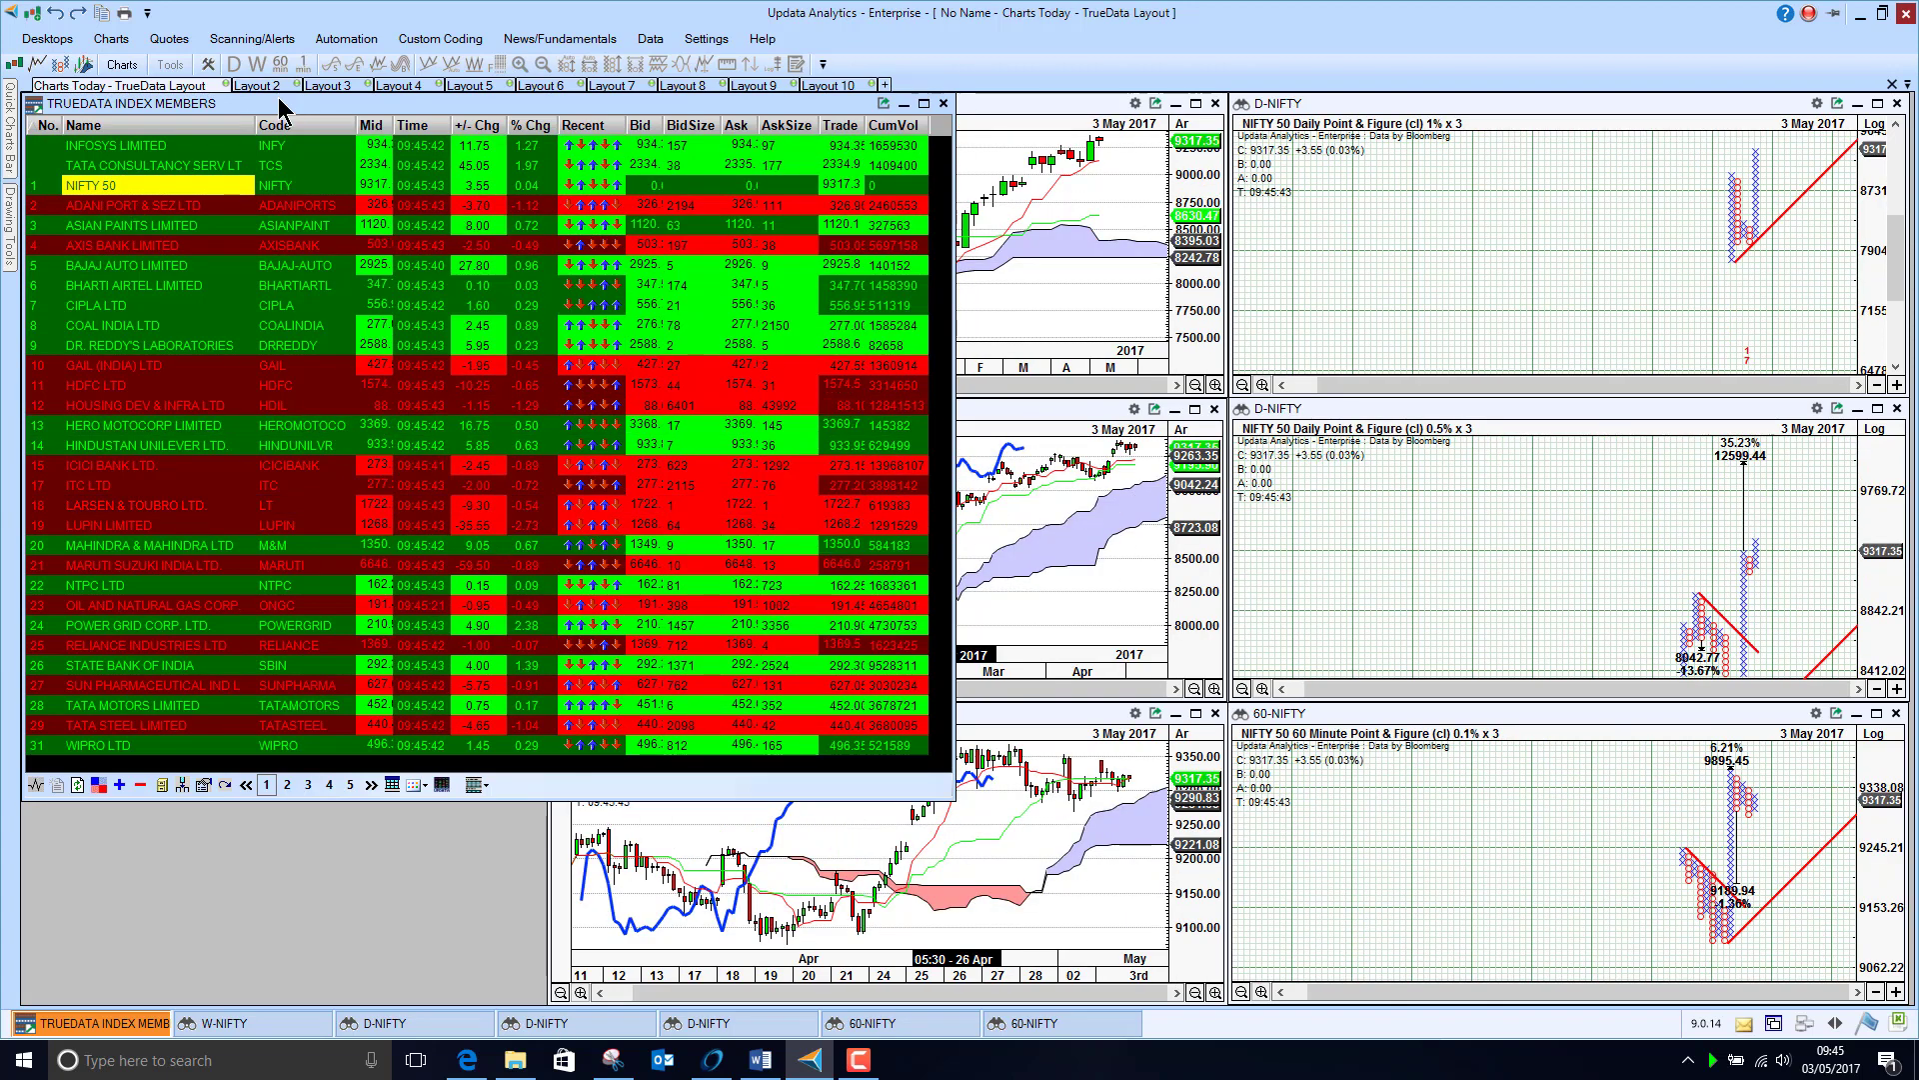
Narrow the watchlist and open a new NIFTY daily chart from the TrueData ticker search
{"action": "left_click_drag", "start_coordinate": [952, 450], "coordinate": [544, 451]}
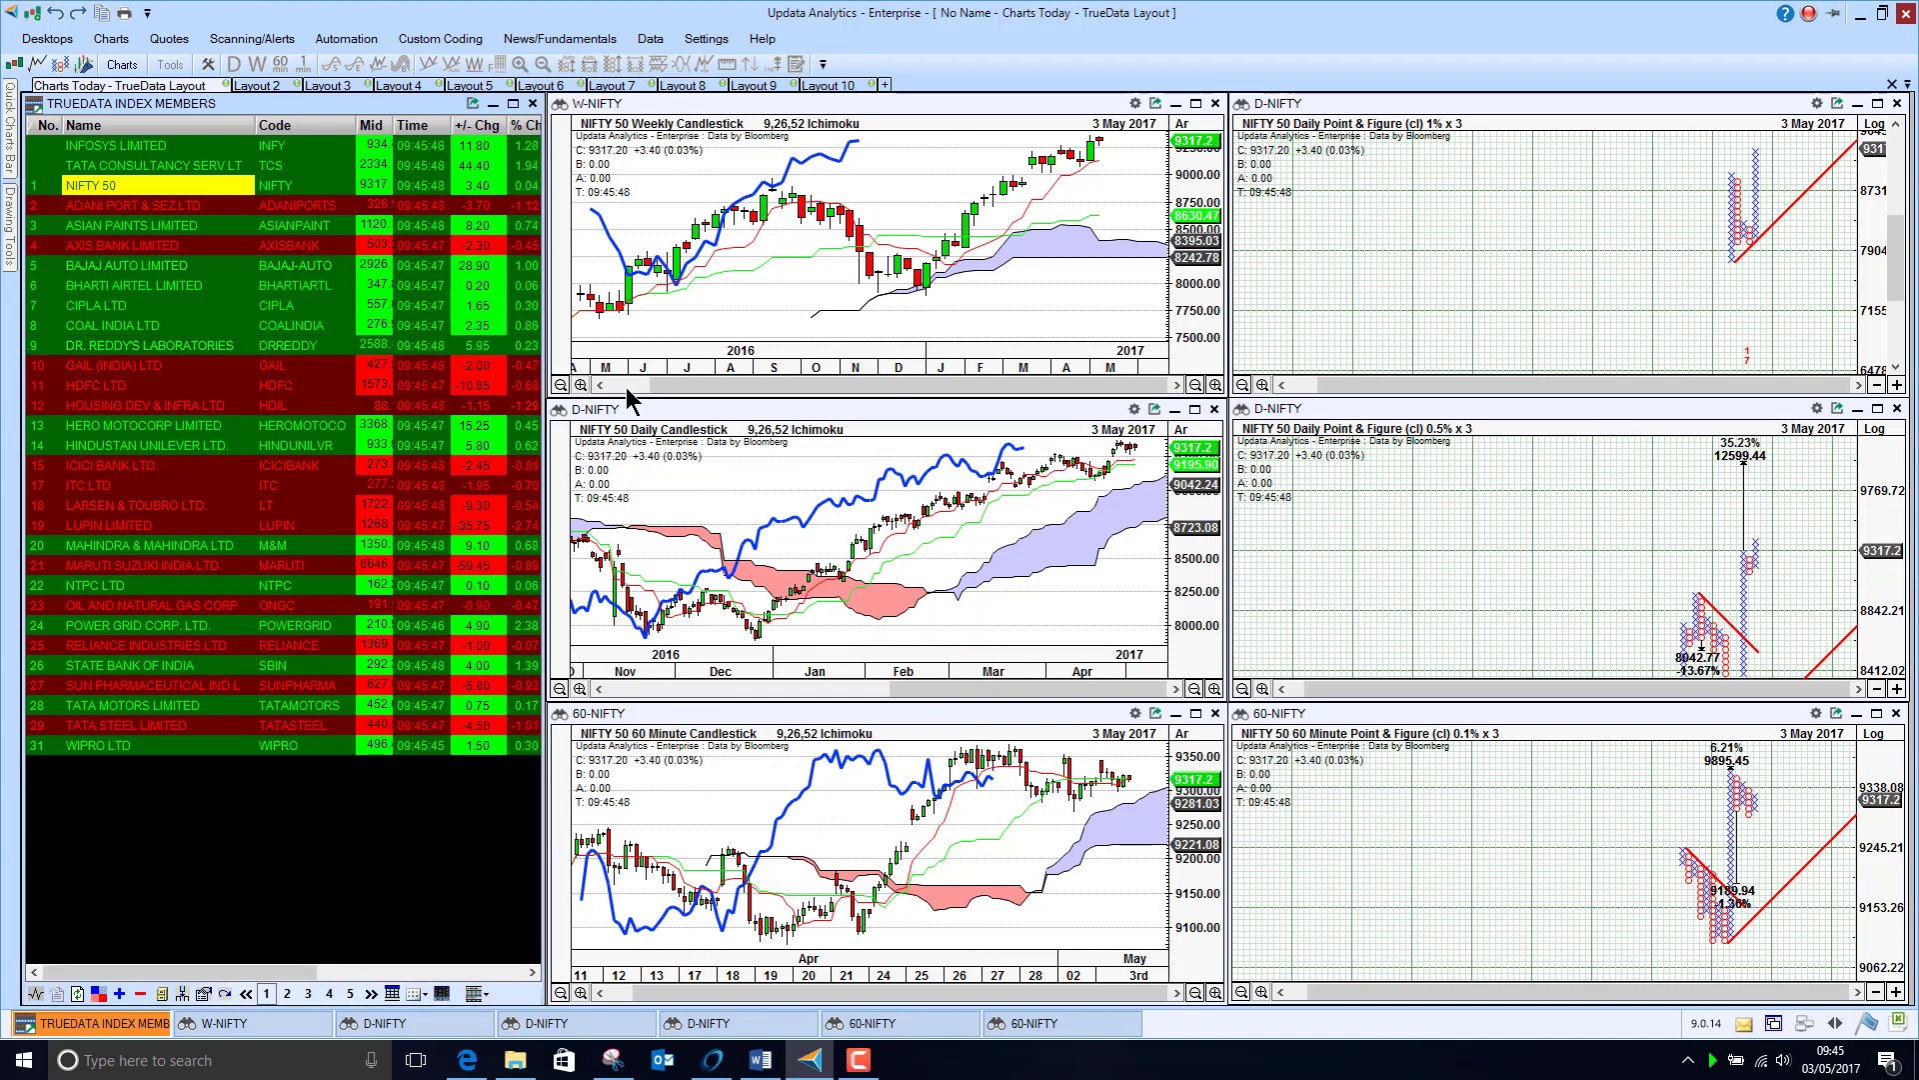
{"action": "key", "text": "Insert"}
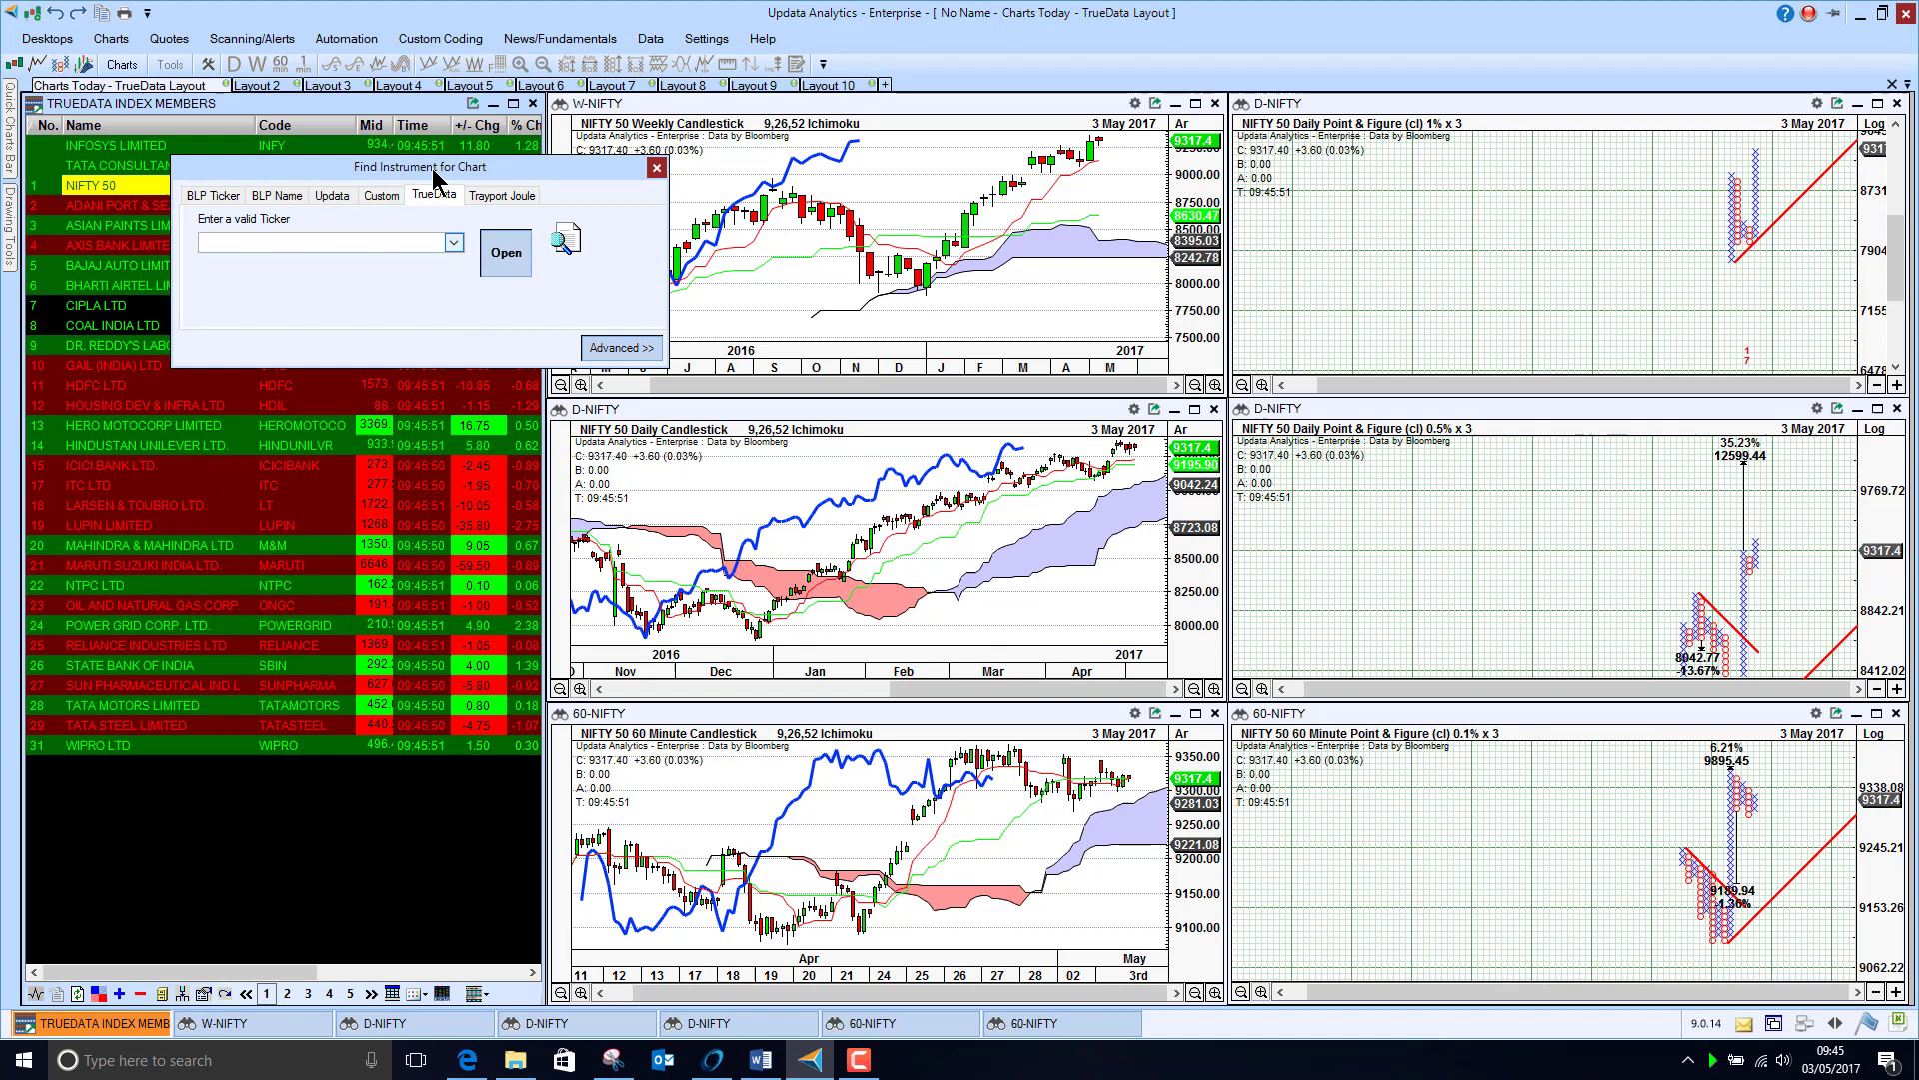
{"action": "left_click_drag", "start_coordinate": [422, 167], "coordinate": [815, 168]}
{"action": "left_click", "coordinate": [830, 235]}
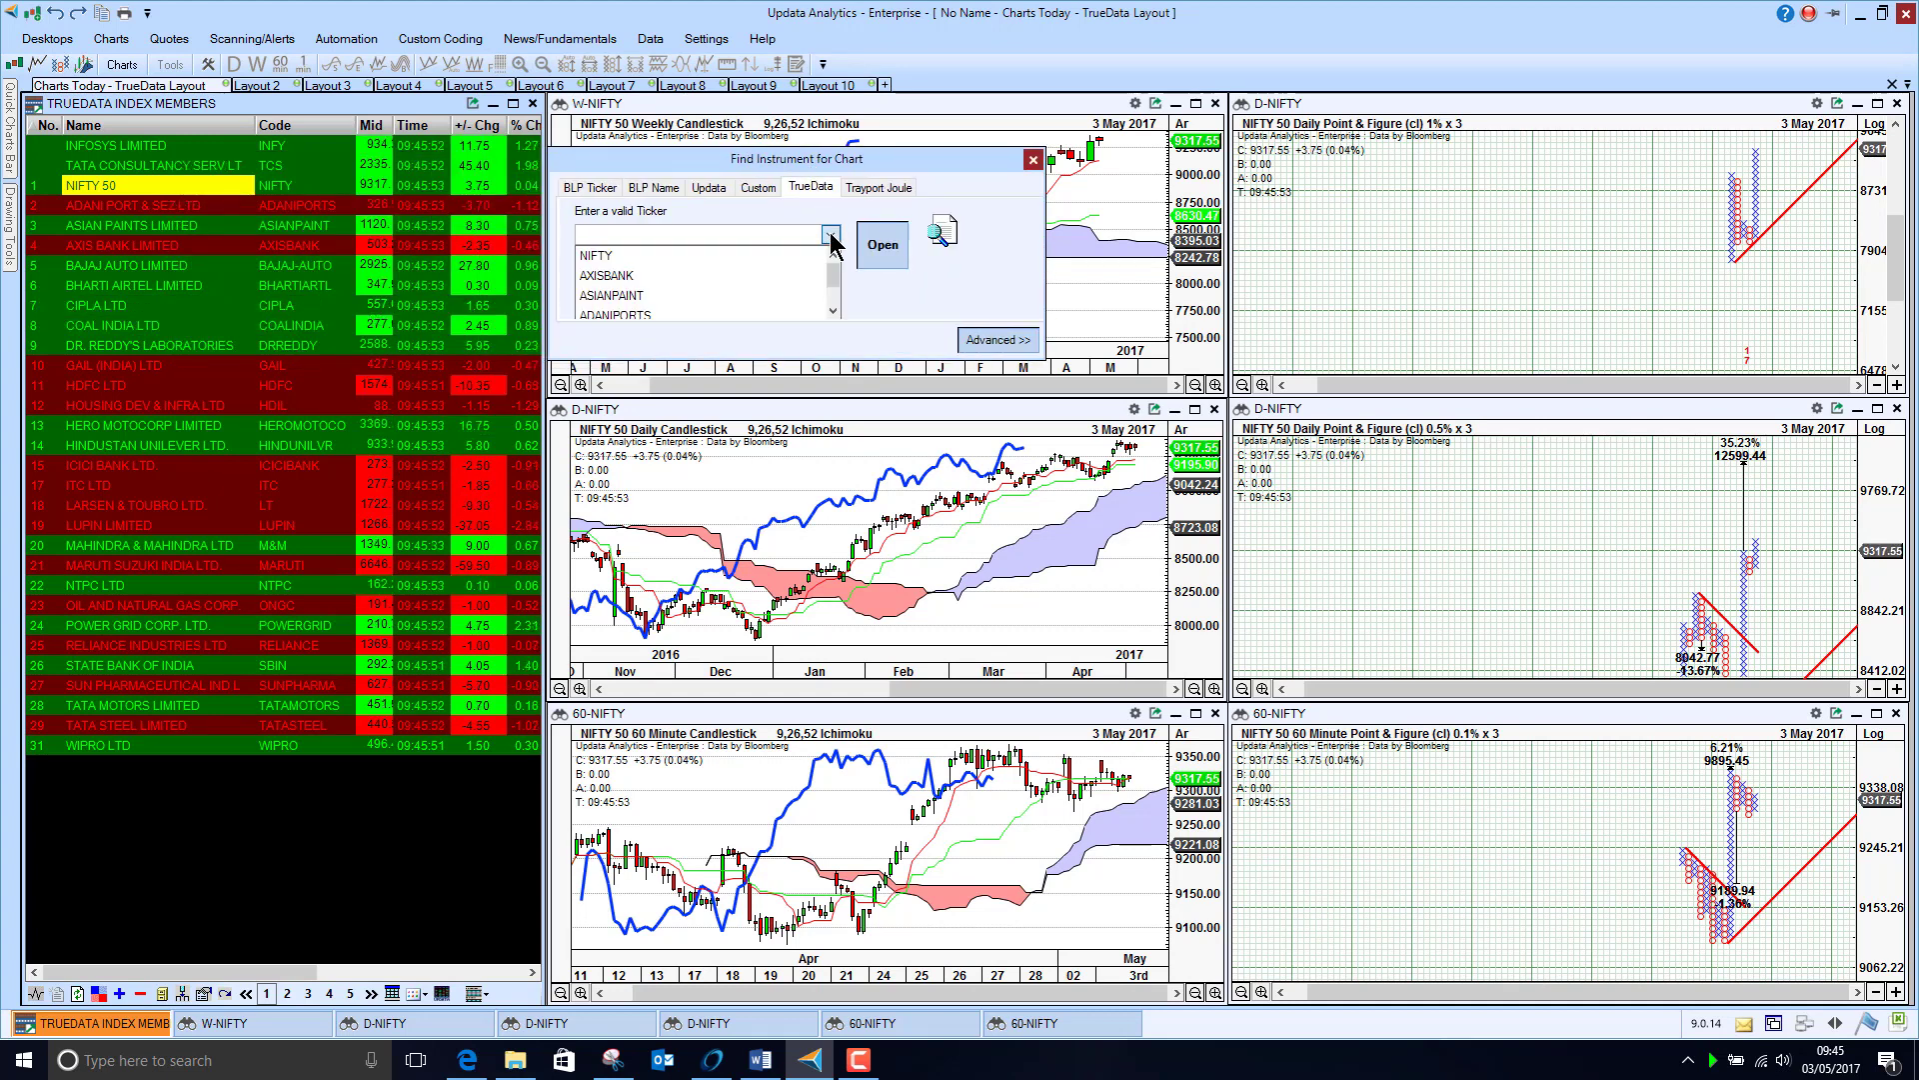
{"action": "left_click", "coordinate": [756, 257]}
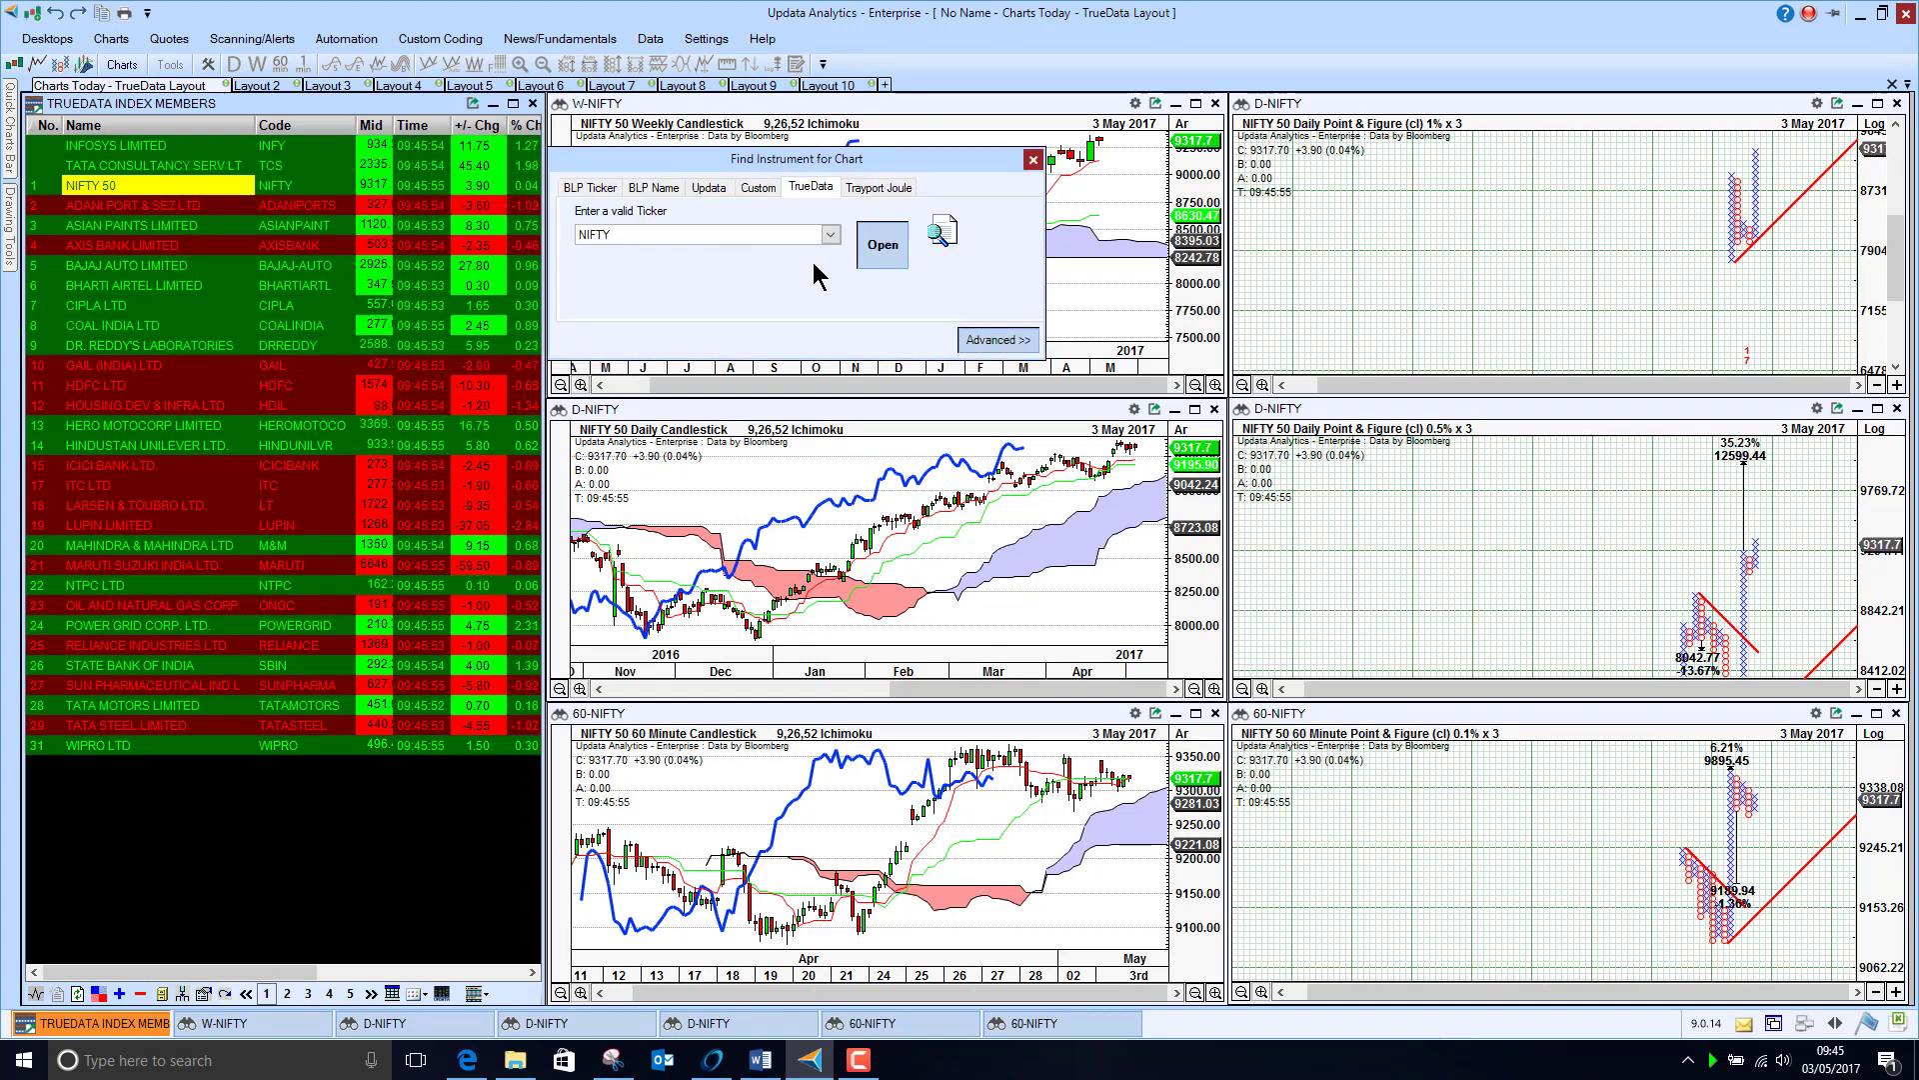
{"action": "left_click", "coordinate": [883, 245]}
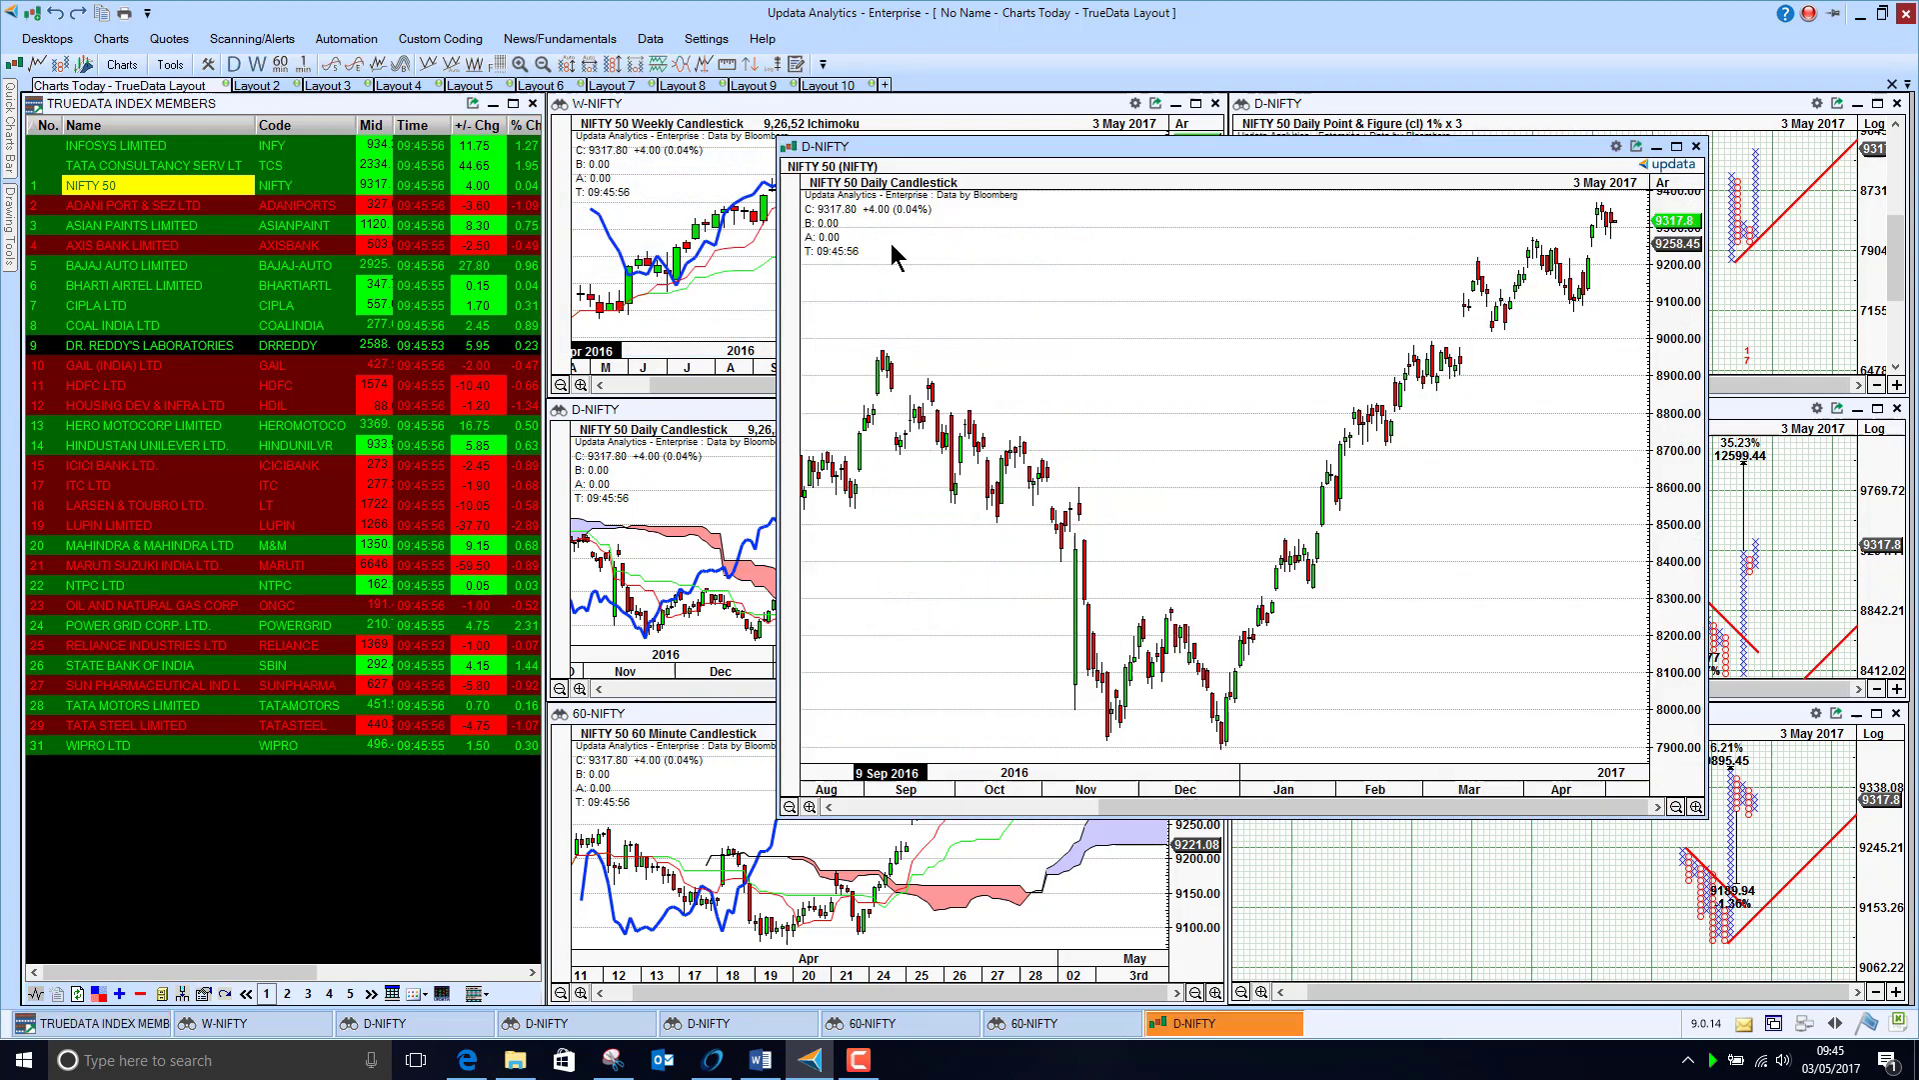
Maximise the NIFTY 50 chart, cycle 60-minute and 1-minute candles, return to daily and restore it
{"action": "double_click", "coordinate": [1034, 158]}
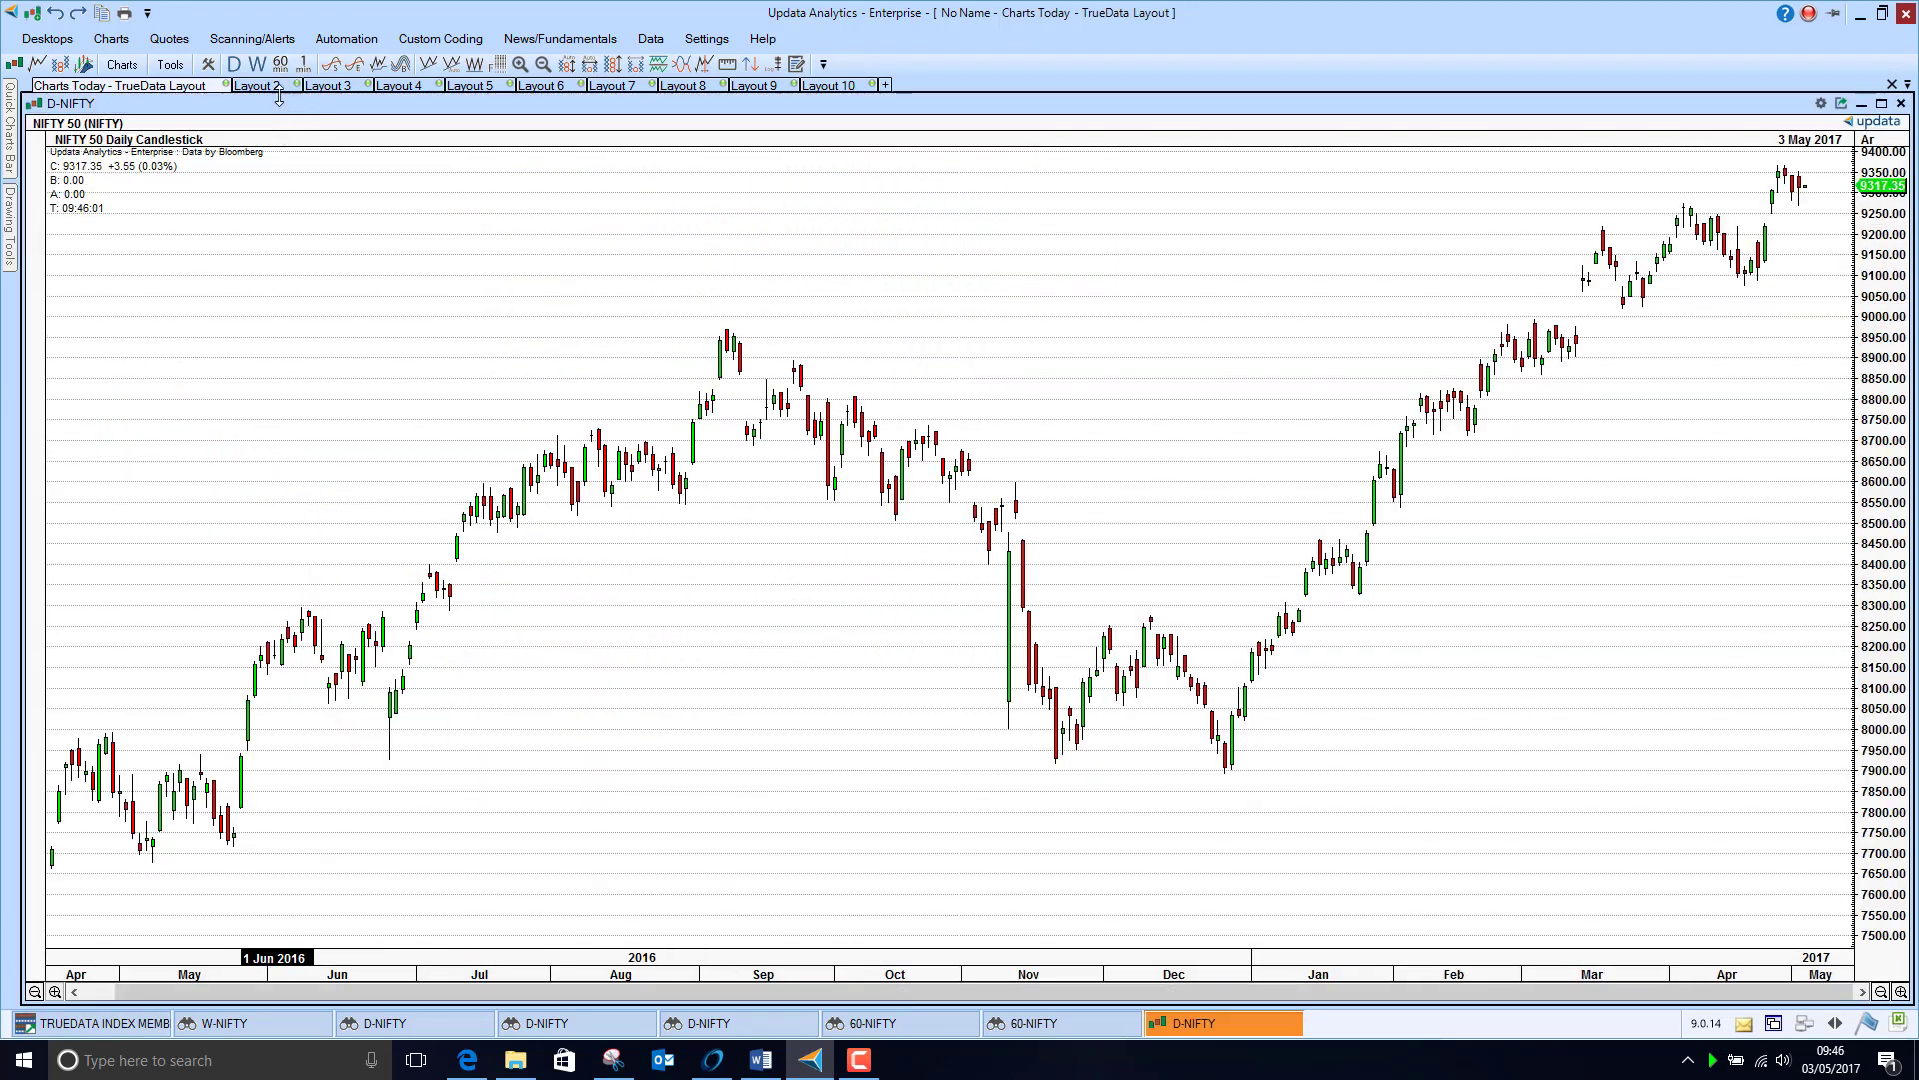
{"action": "left_click", "coordinate": [280, 63]}
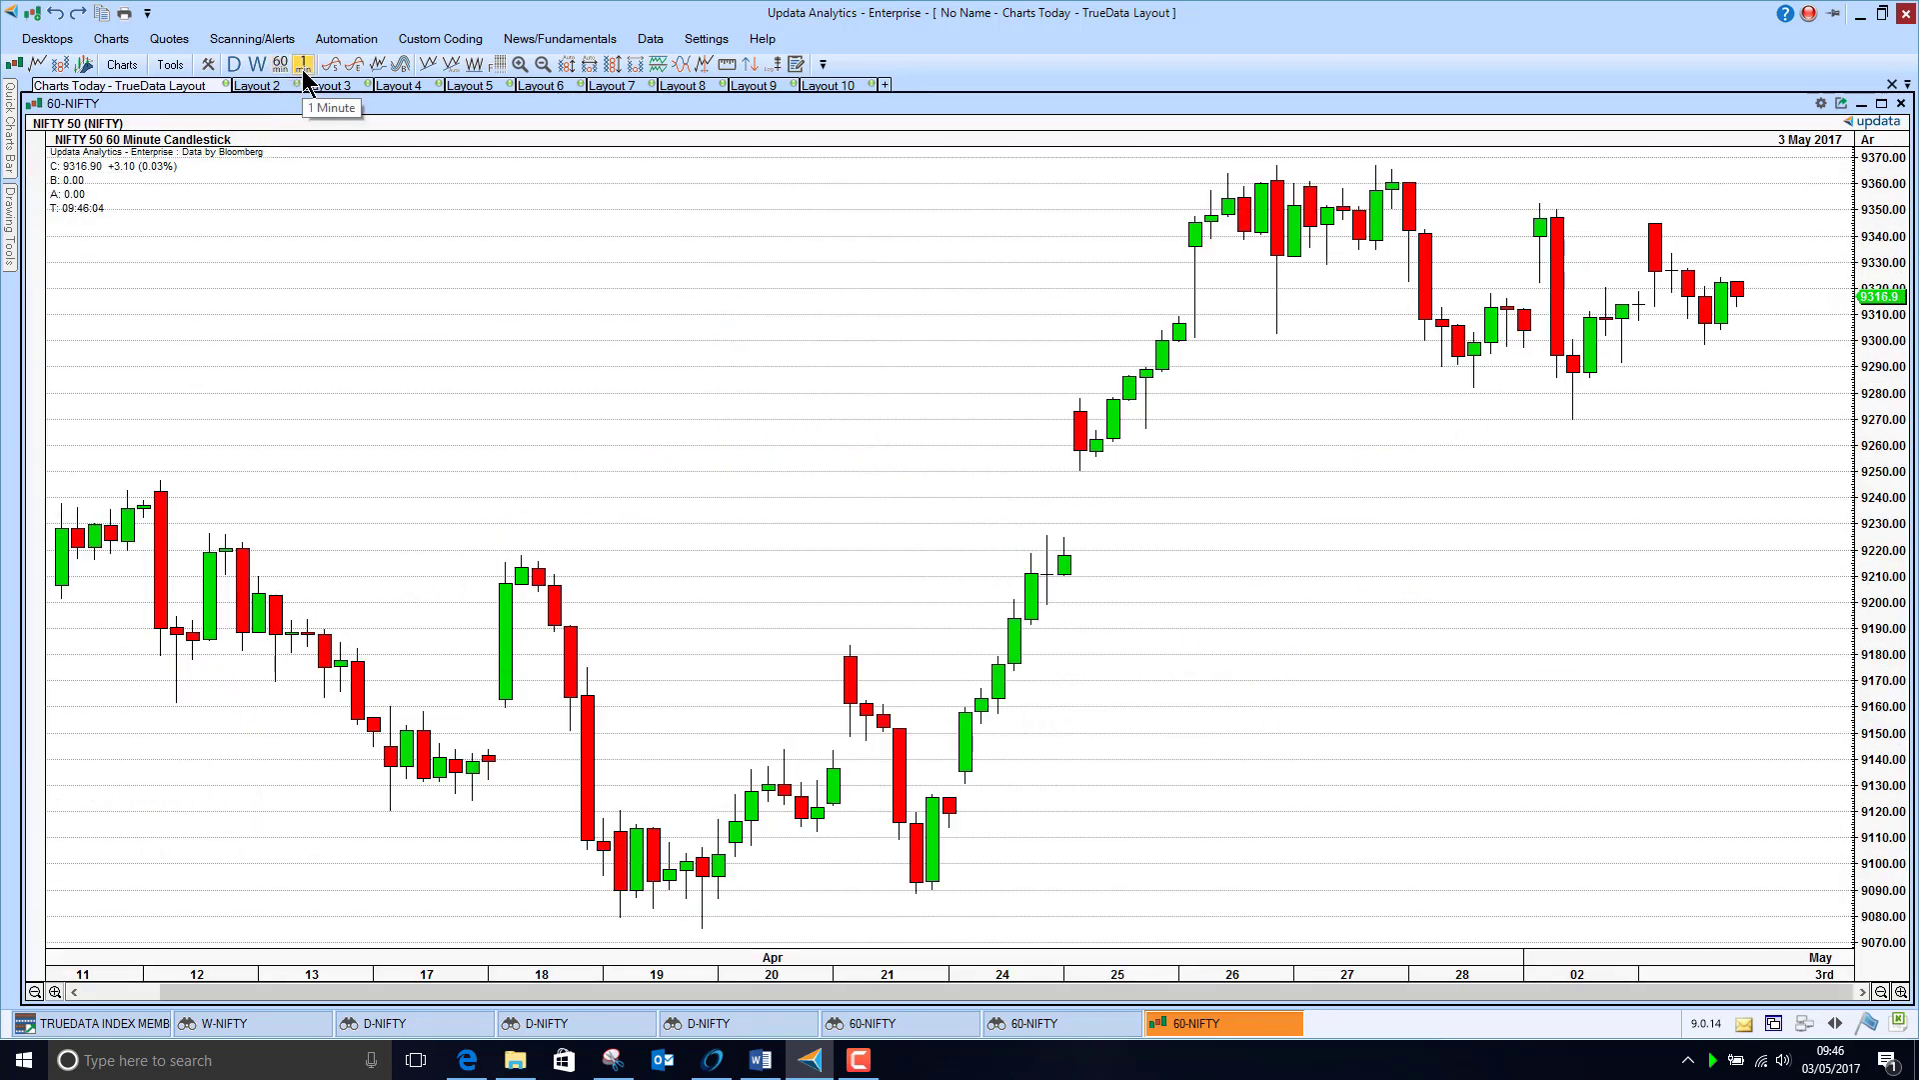
{"action": "left_click", "coordinate": [304, 64]}
{"action": "left_click", "coordinate": [279, 64]}
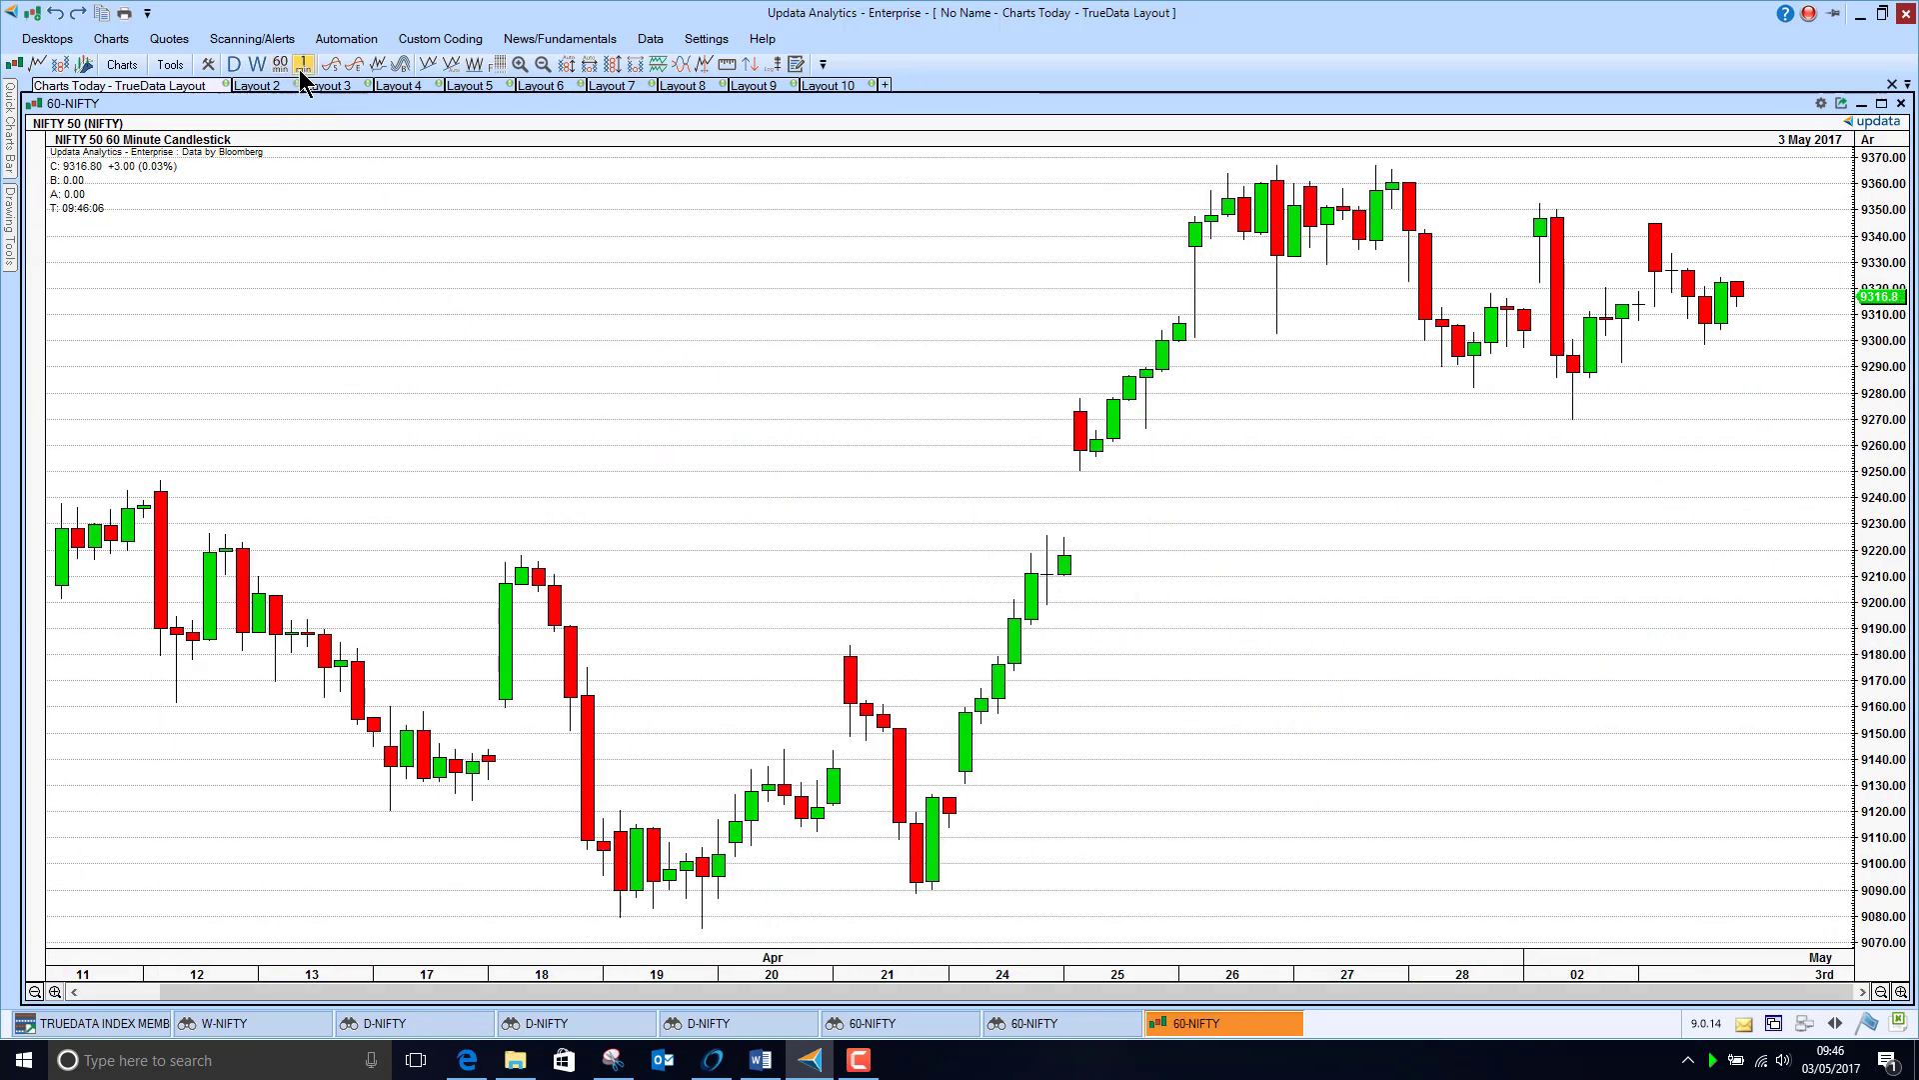
{"action": "left_click", "coordinate": [304, 63]}
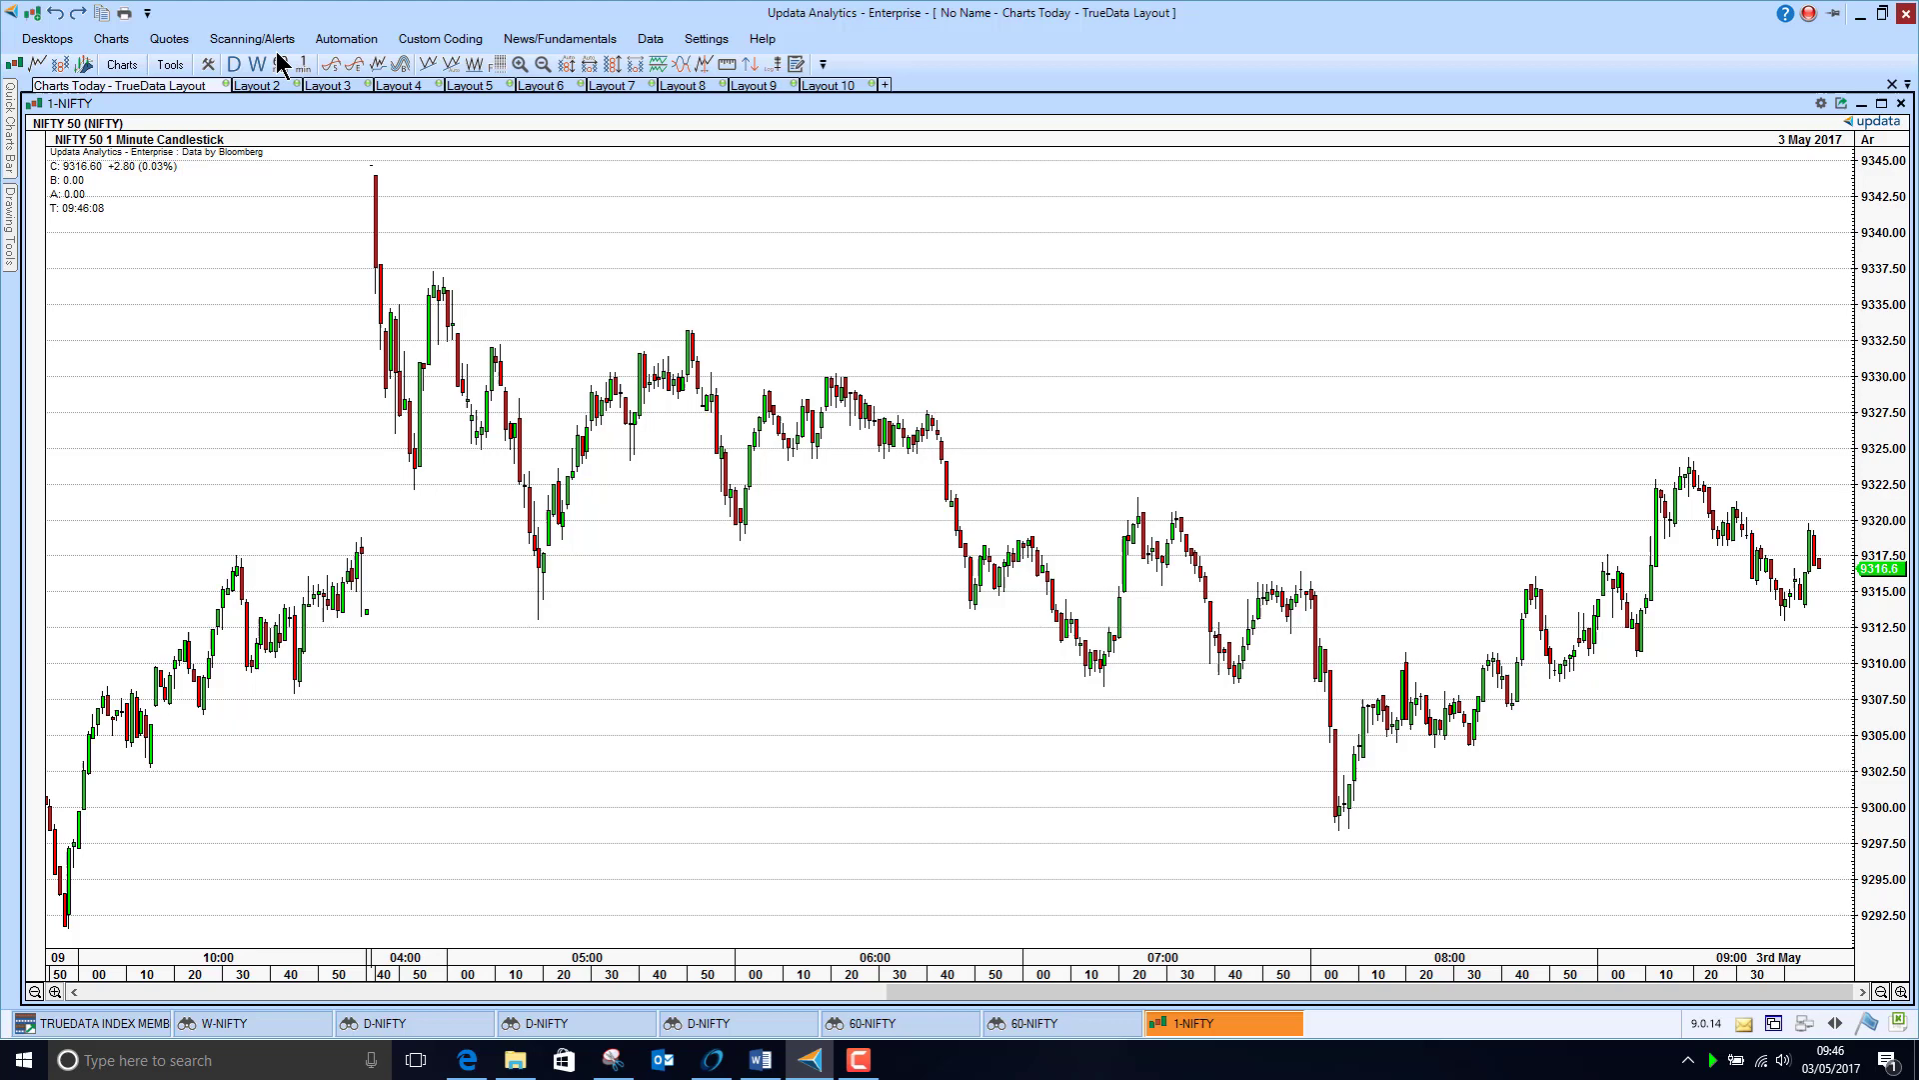
{"action": "left_click", "coordinate": [279, 63]}
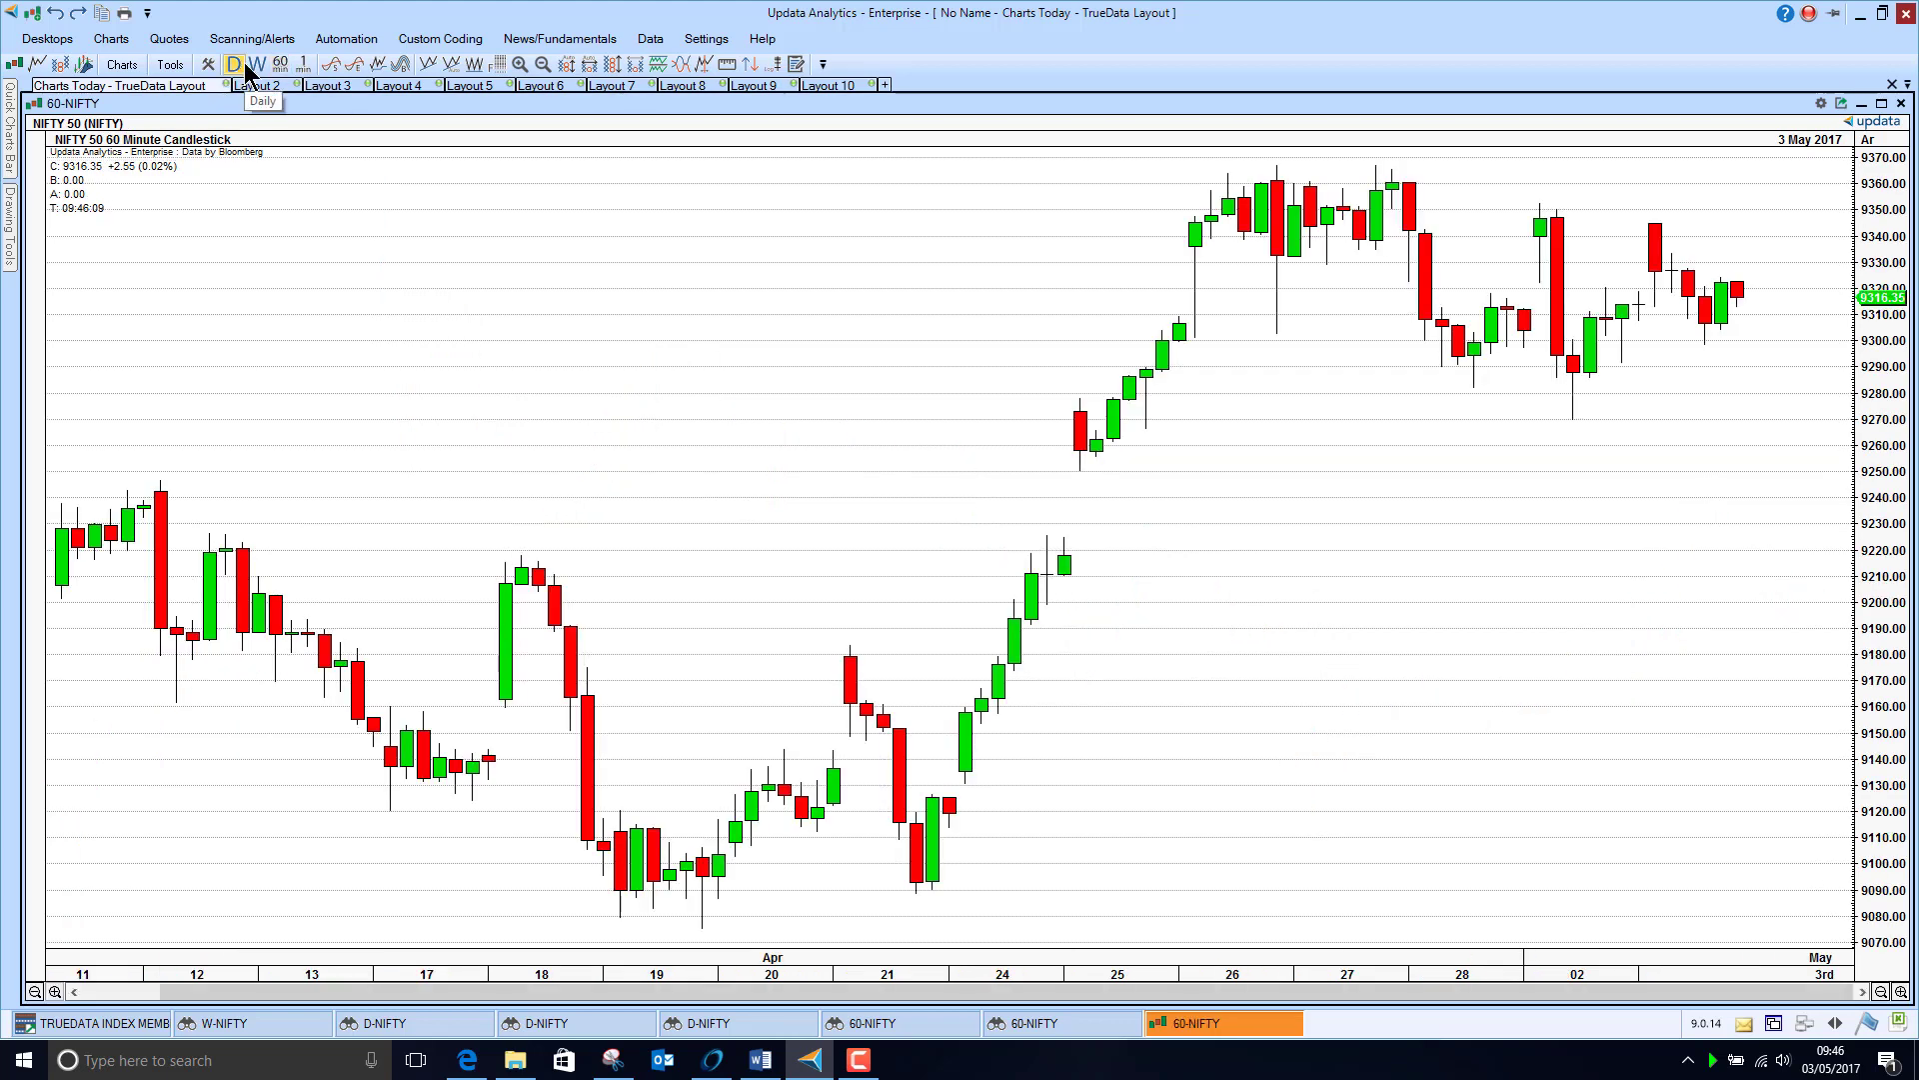
{"action": "left_click", "coordinate": [233, 63]}
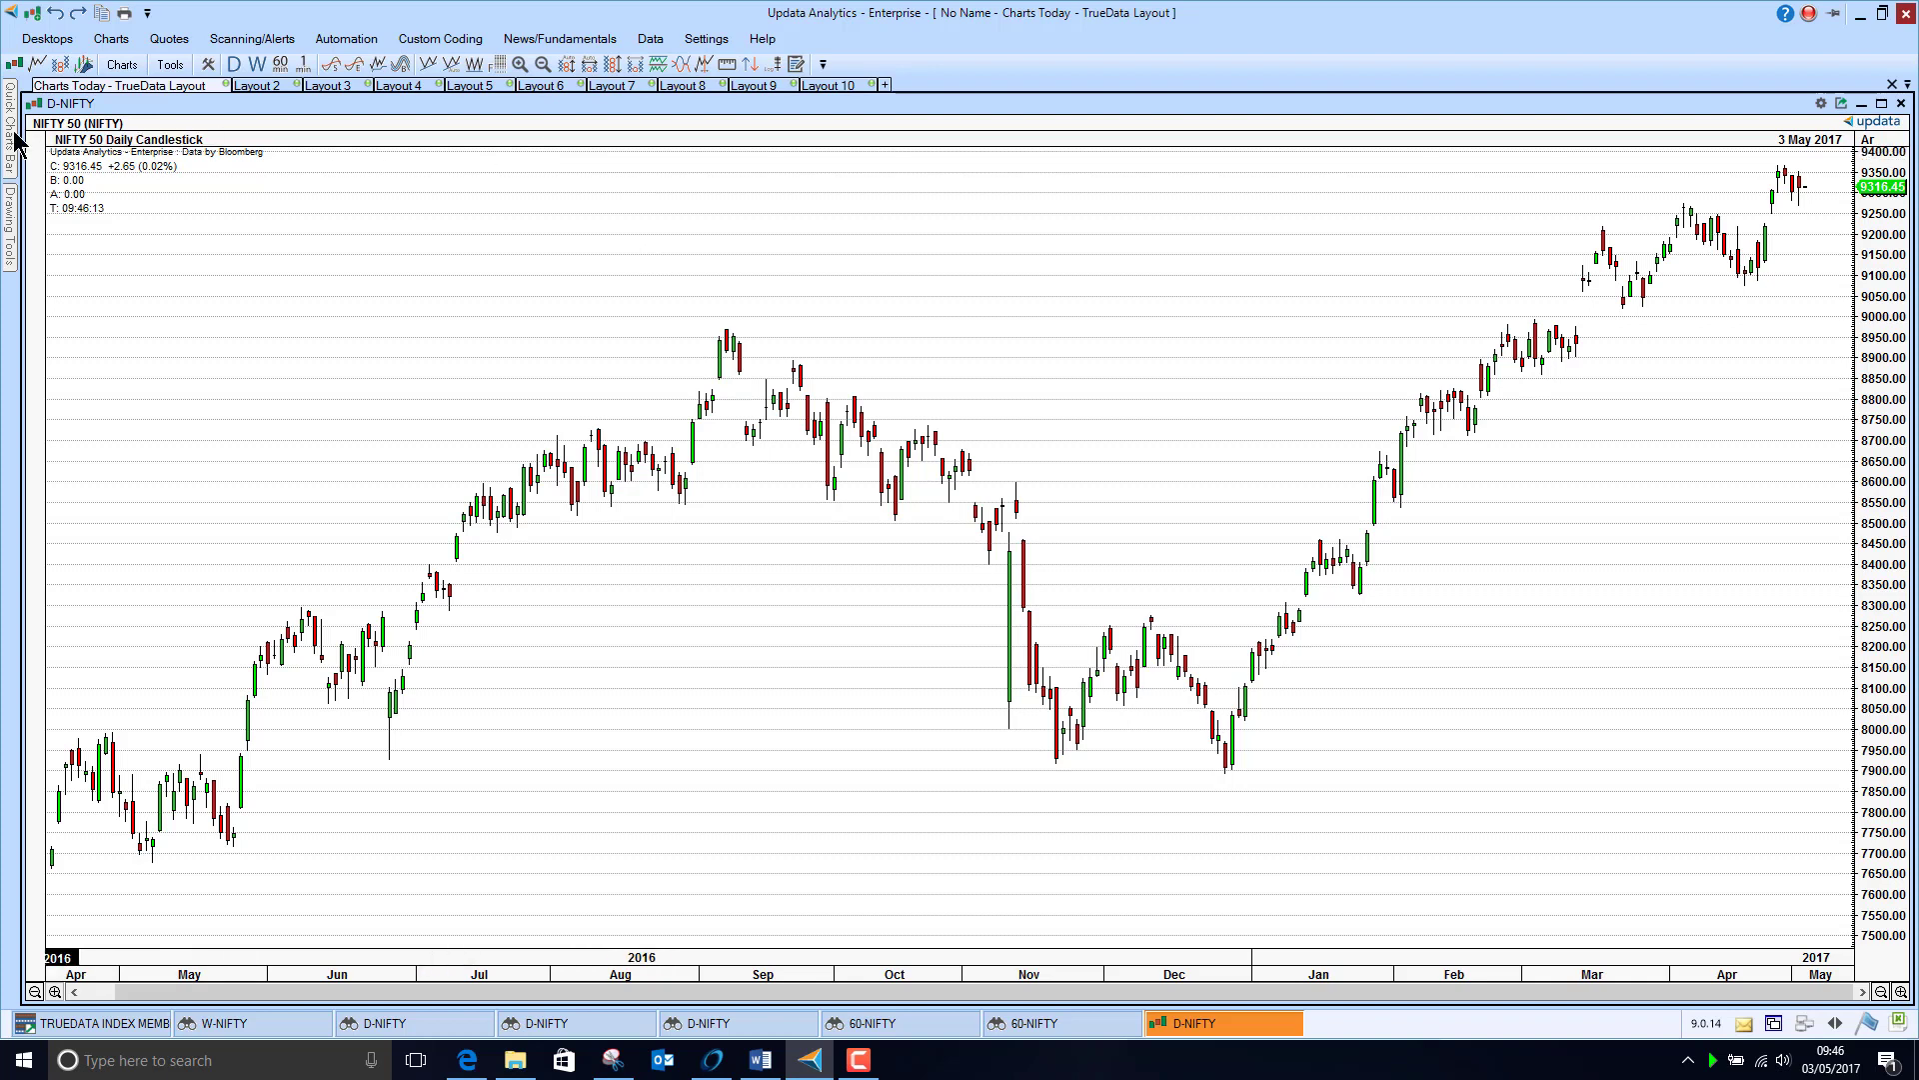
{"action": "left_click", "coordinate": [1882, 102]}
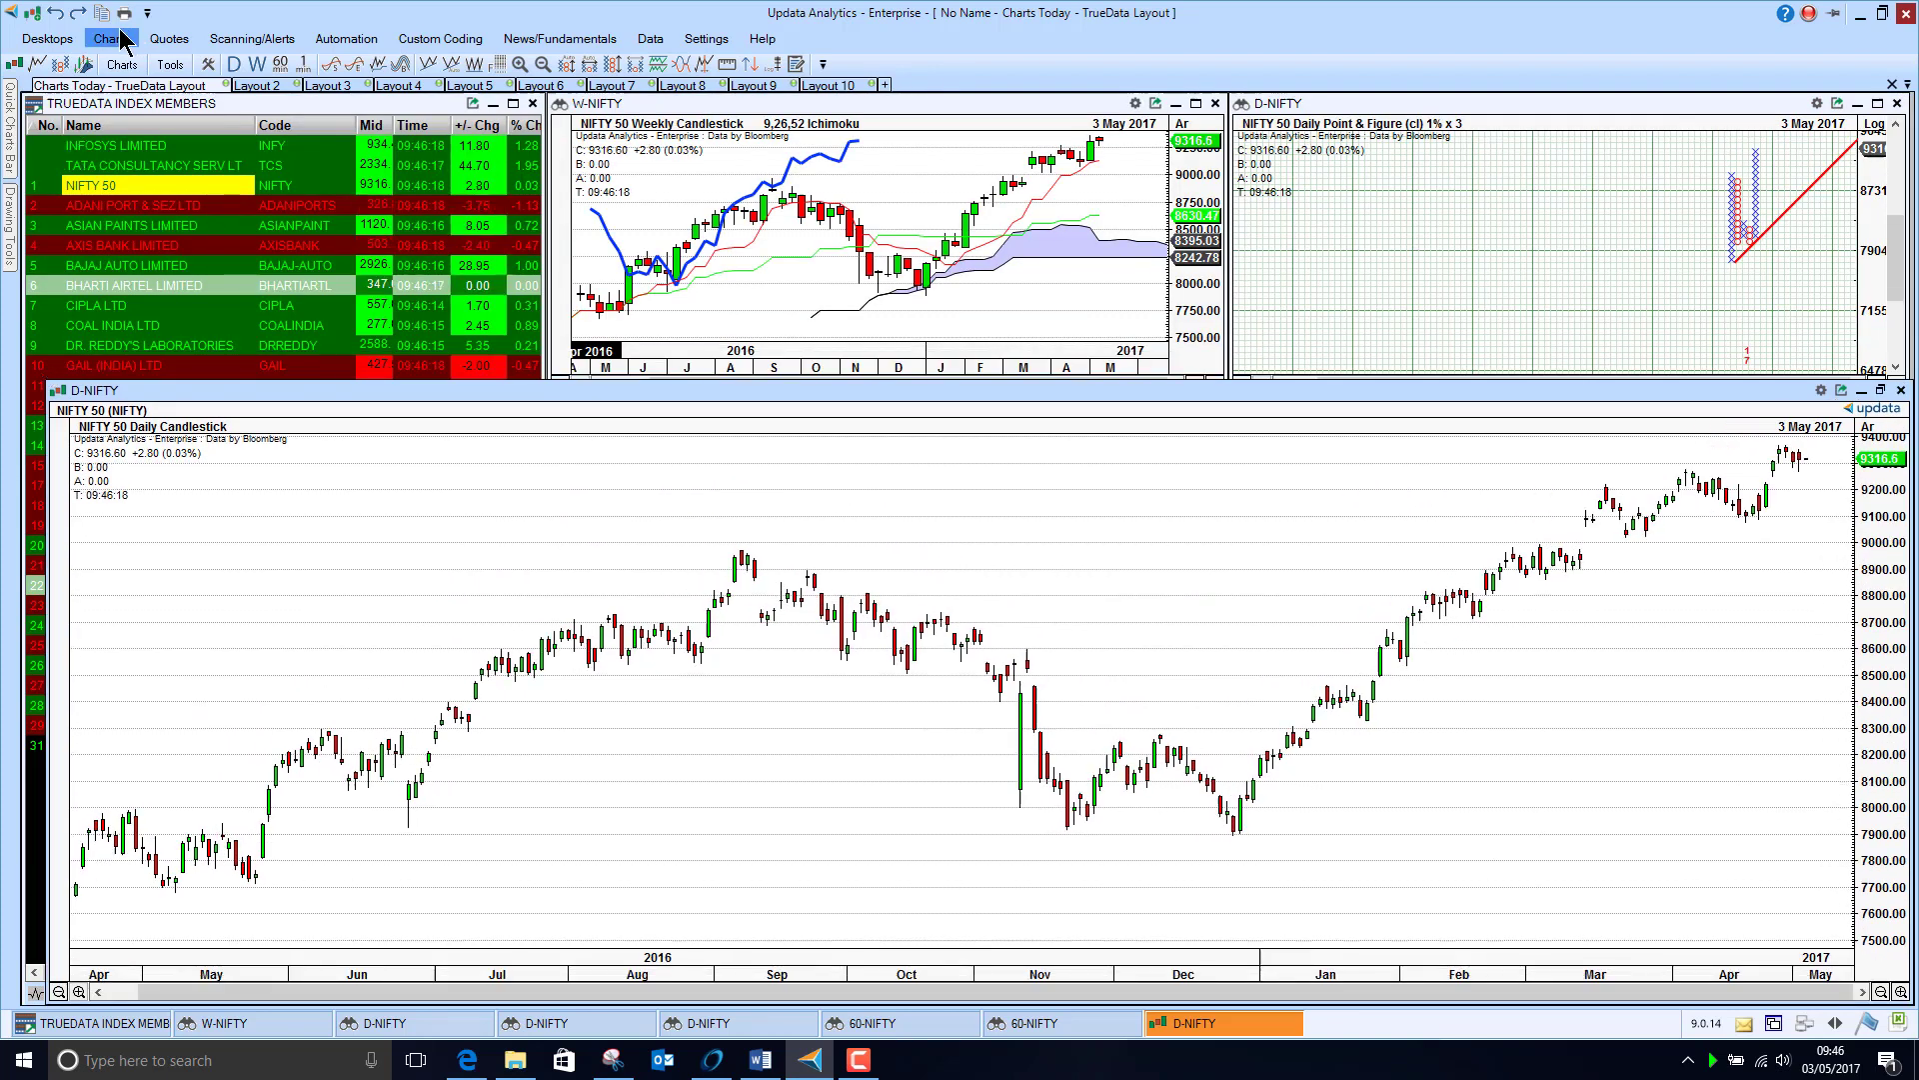
Show the Charts ribbon and return to the tiled multi-chart layout with F11
{"action": "left_click", "coordinate": [111, 40]}
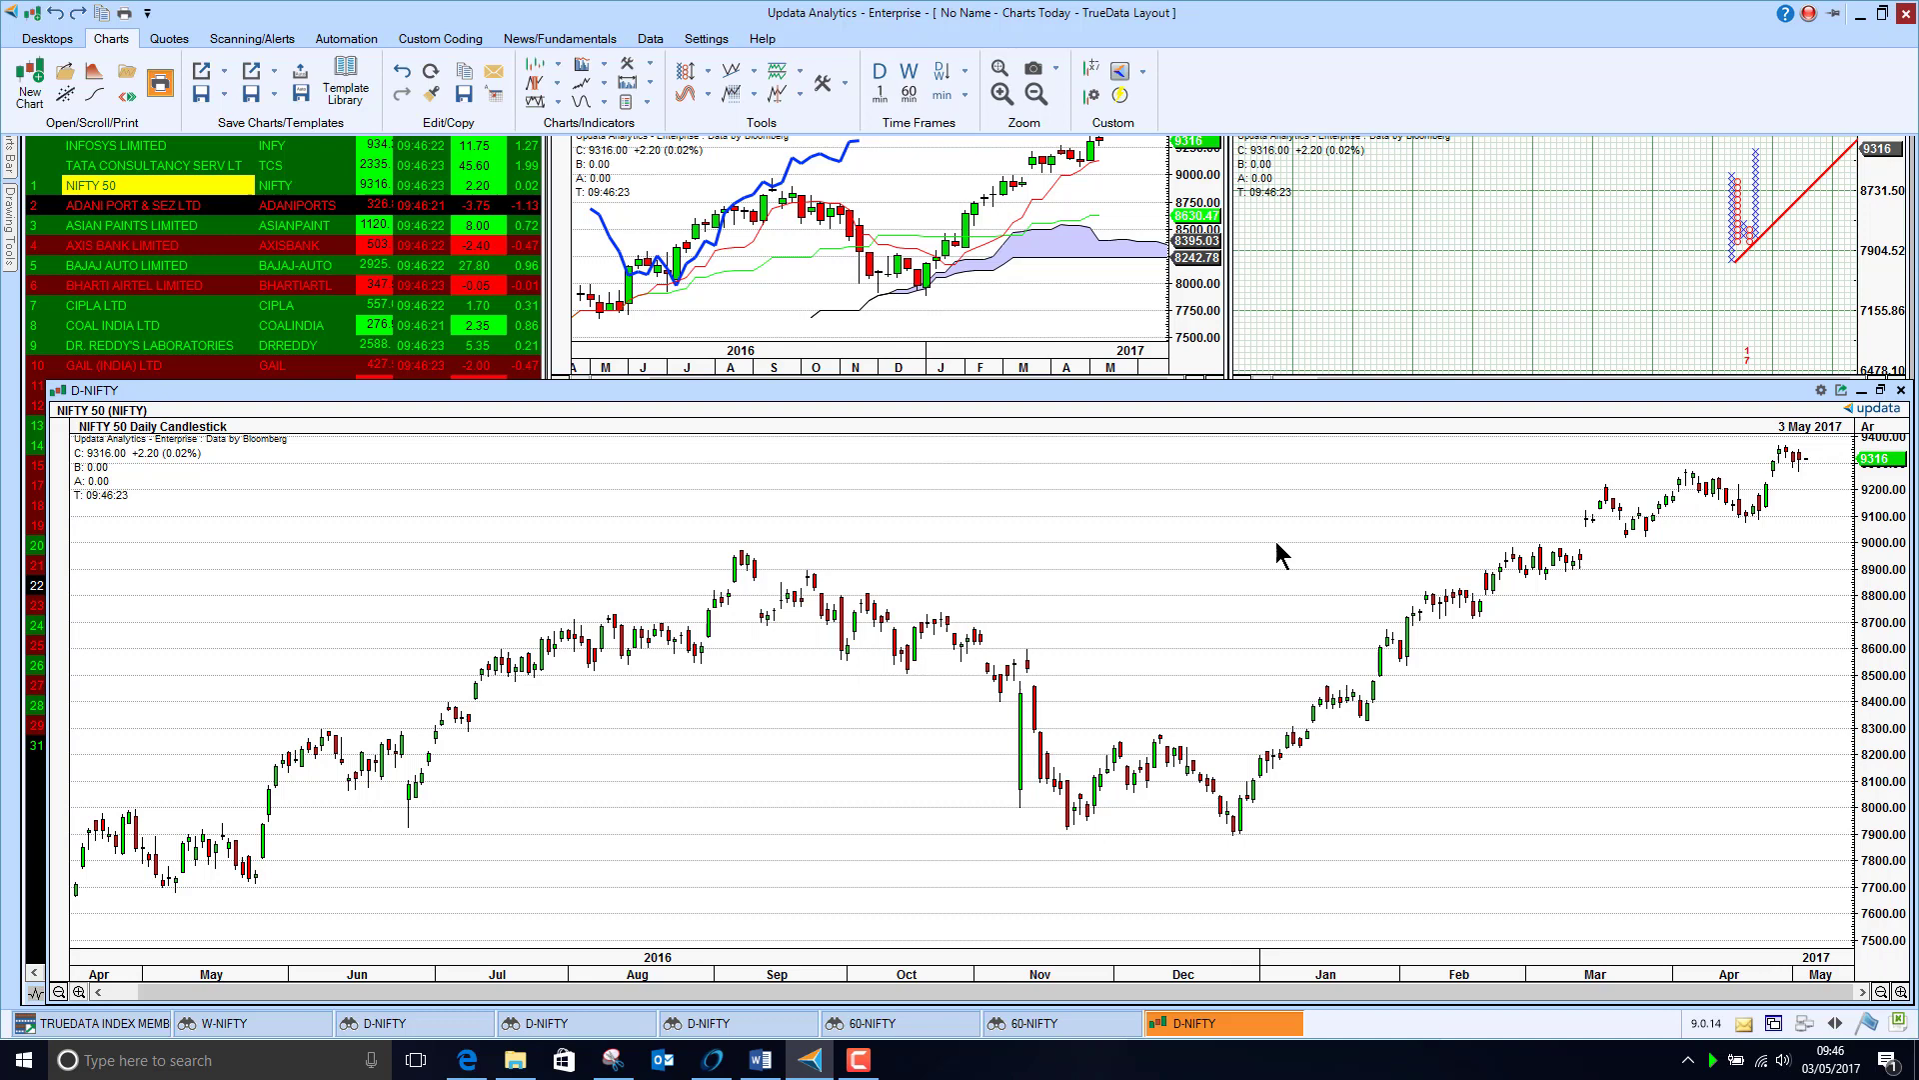
{"action": "key", "text": "F11"}
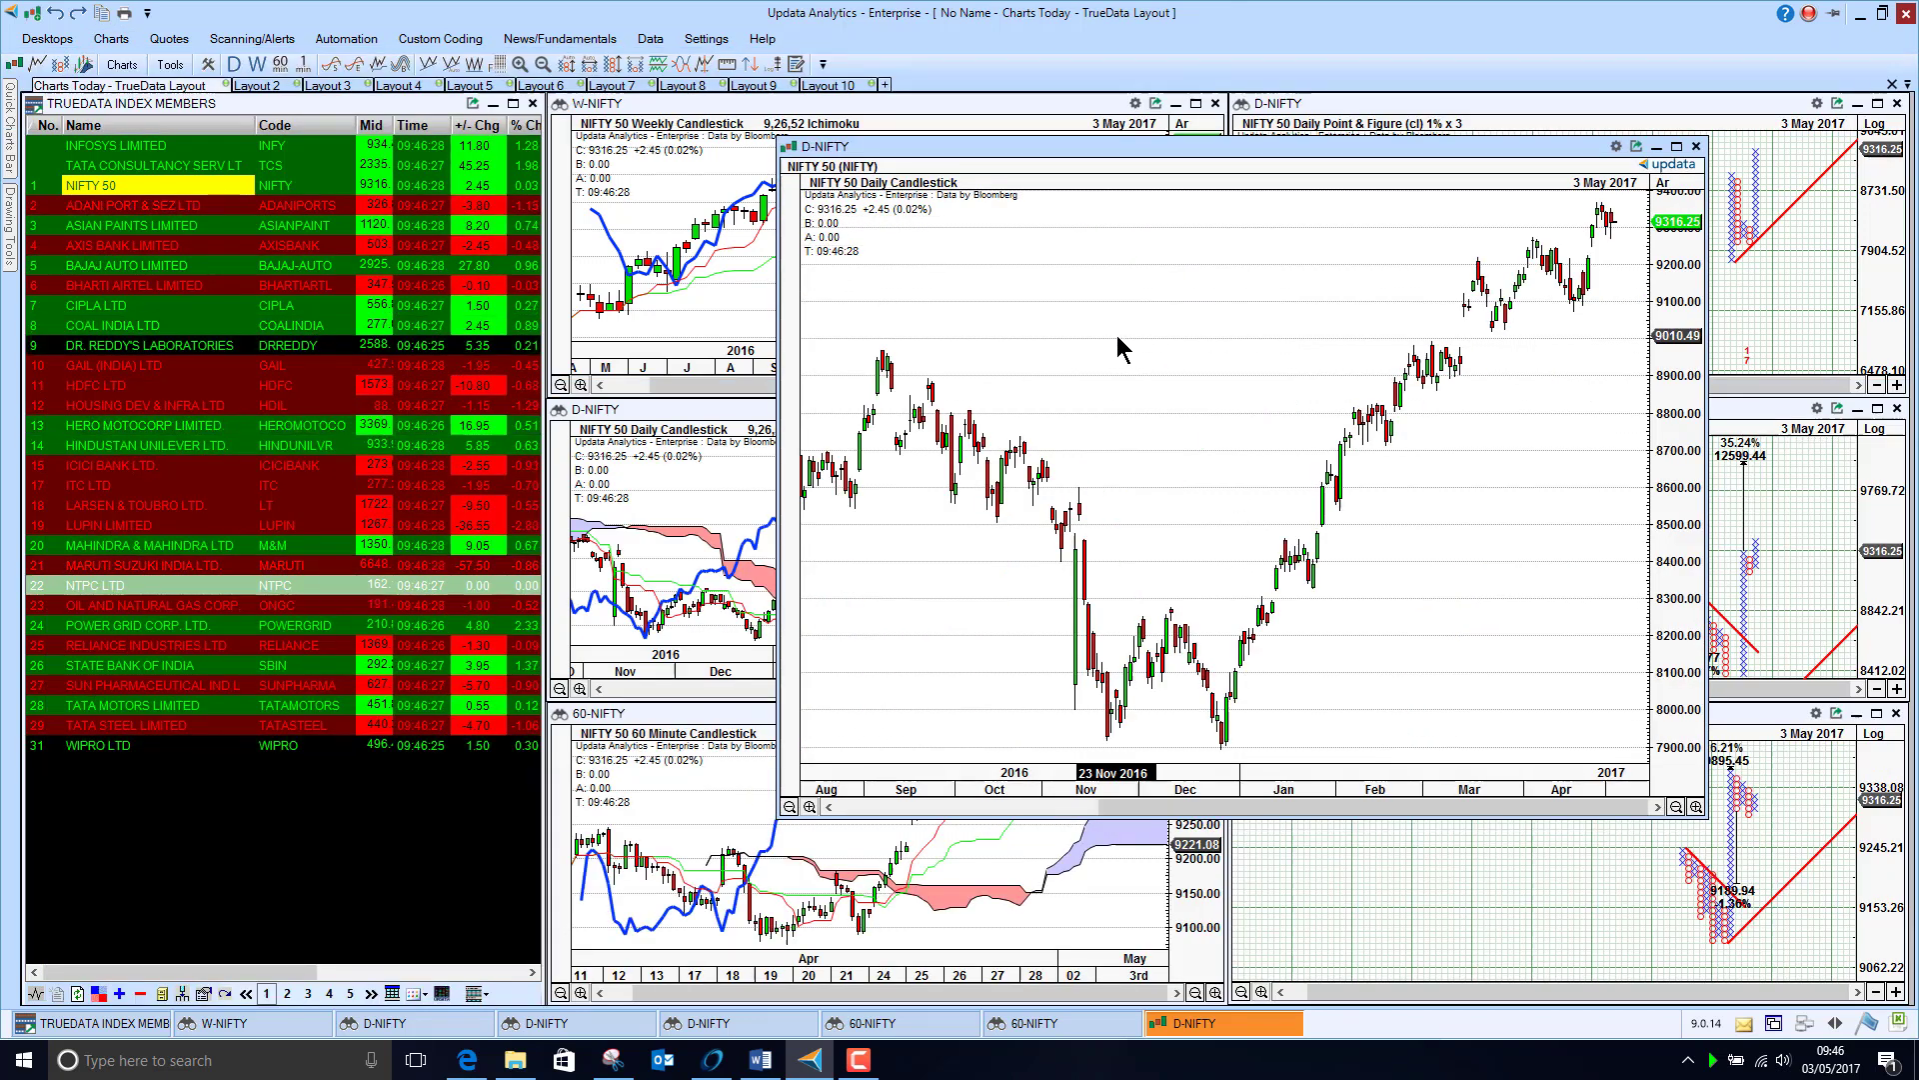
Switch the NIFTY 50 chart to point-and-figure, reduce box size to 15 x 3, then close it
{"action": "key", "text": "p"}
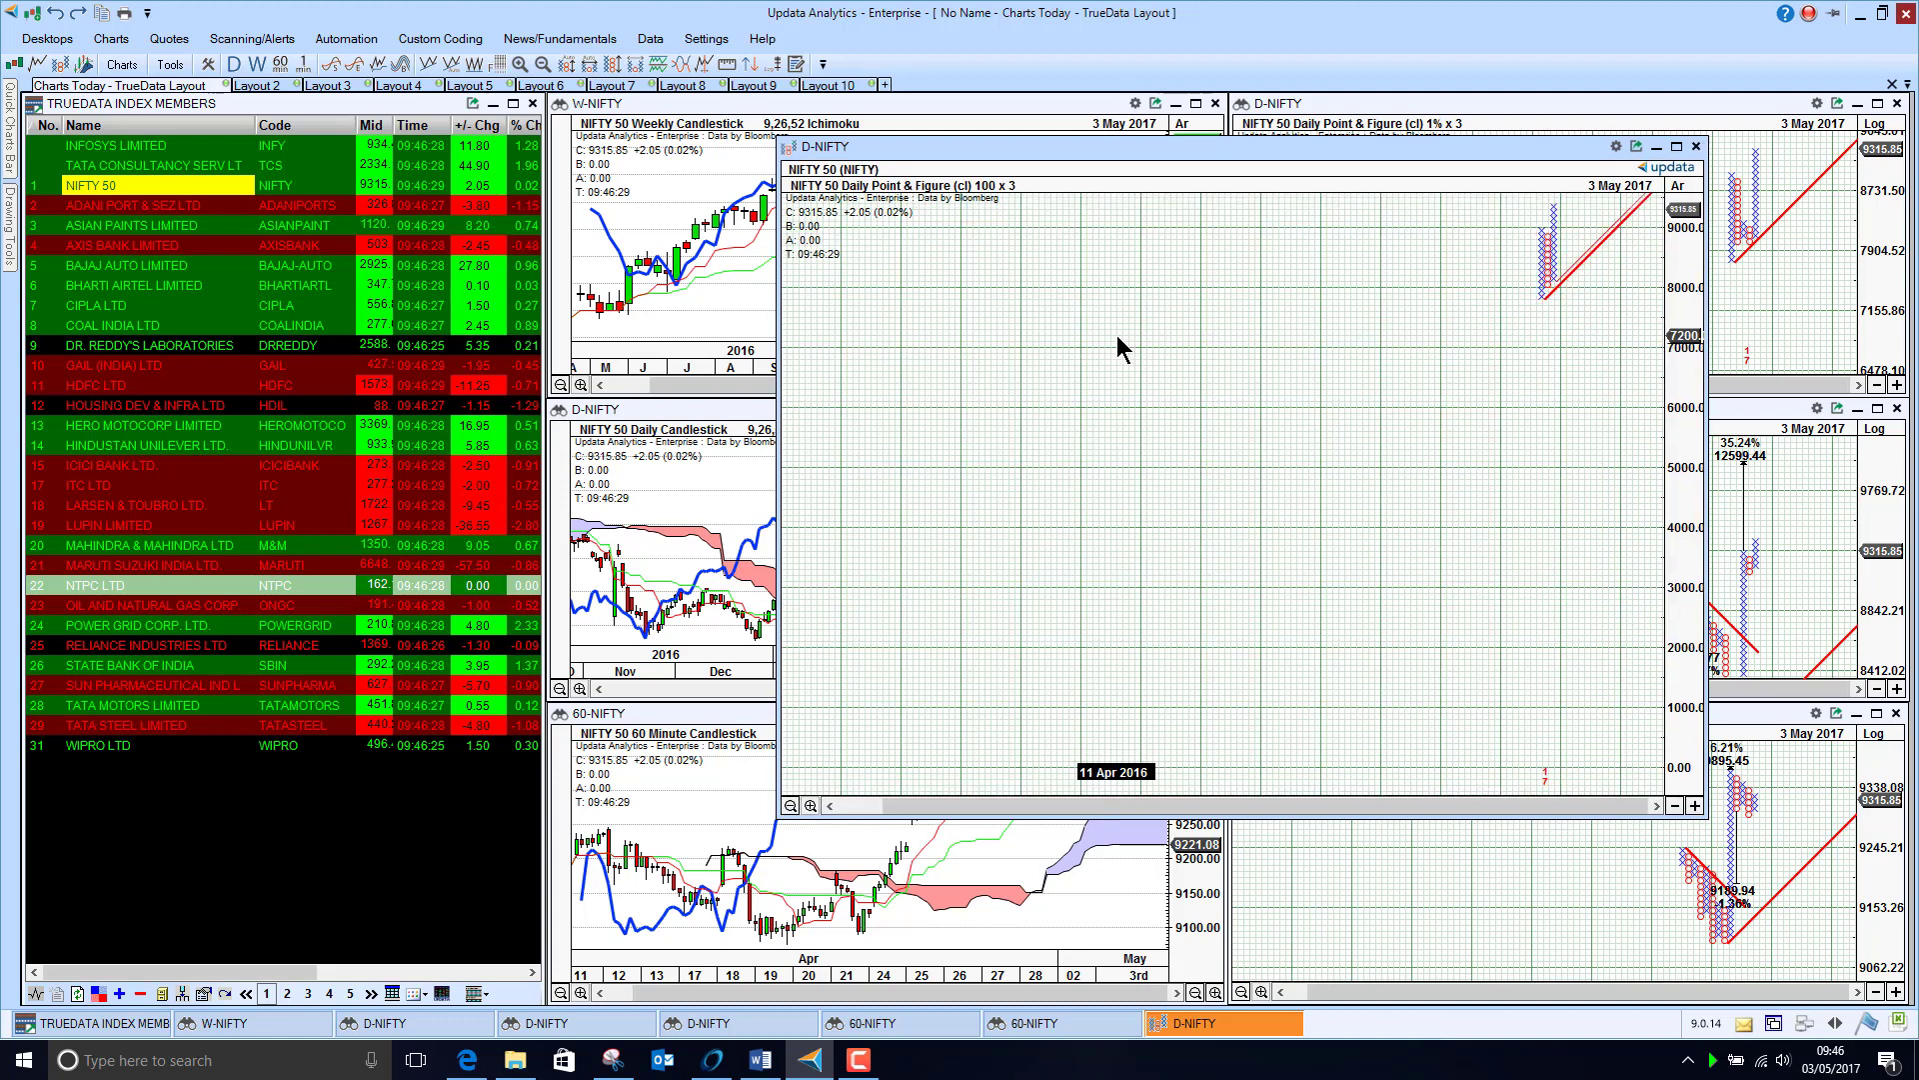
{"action": "left_click", "coordinate": [1675, 807]}
{"action": "left_click", "coordinate": [1674, 807]}
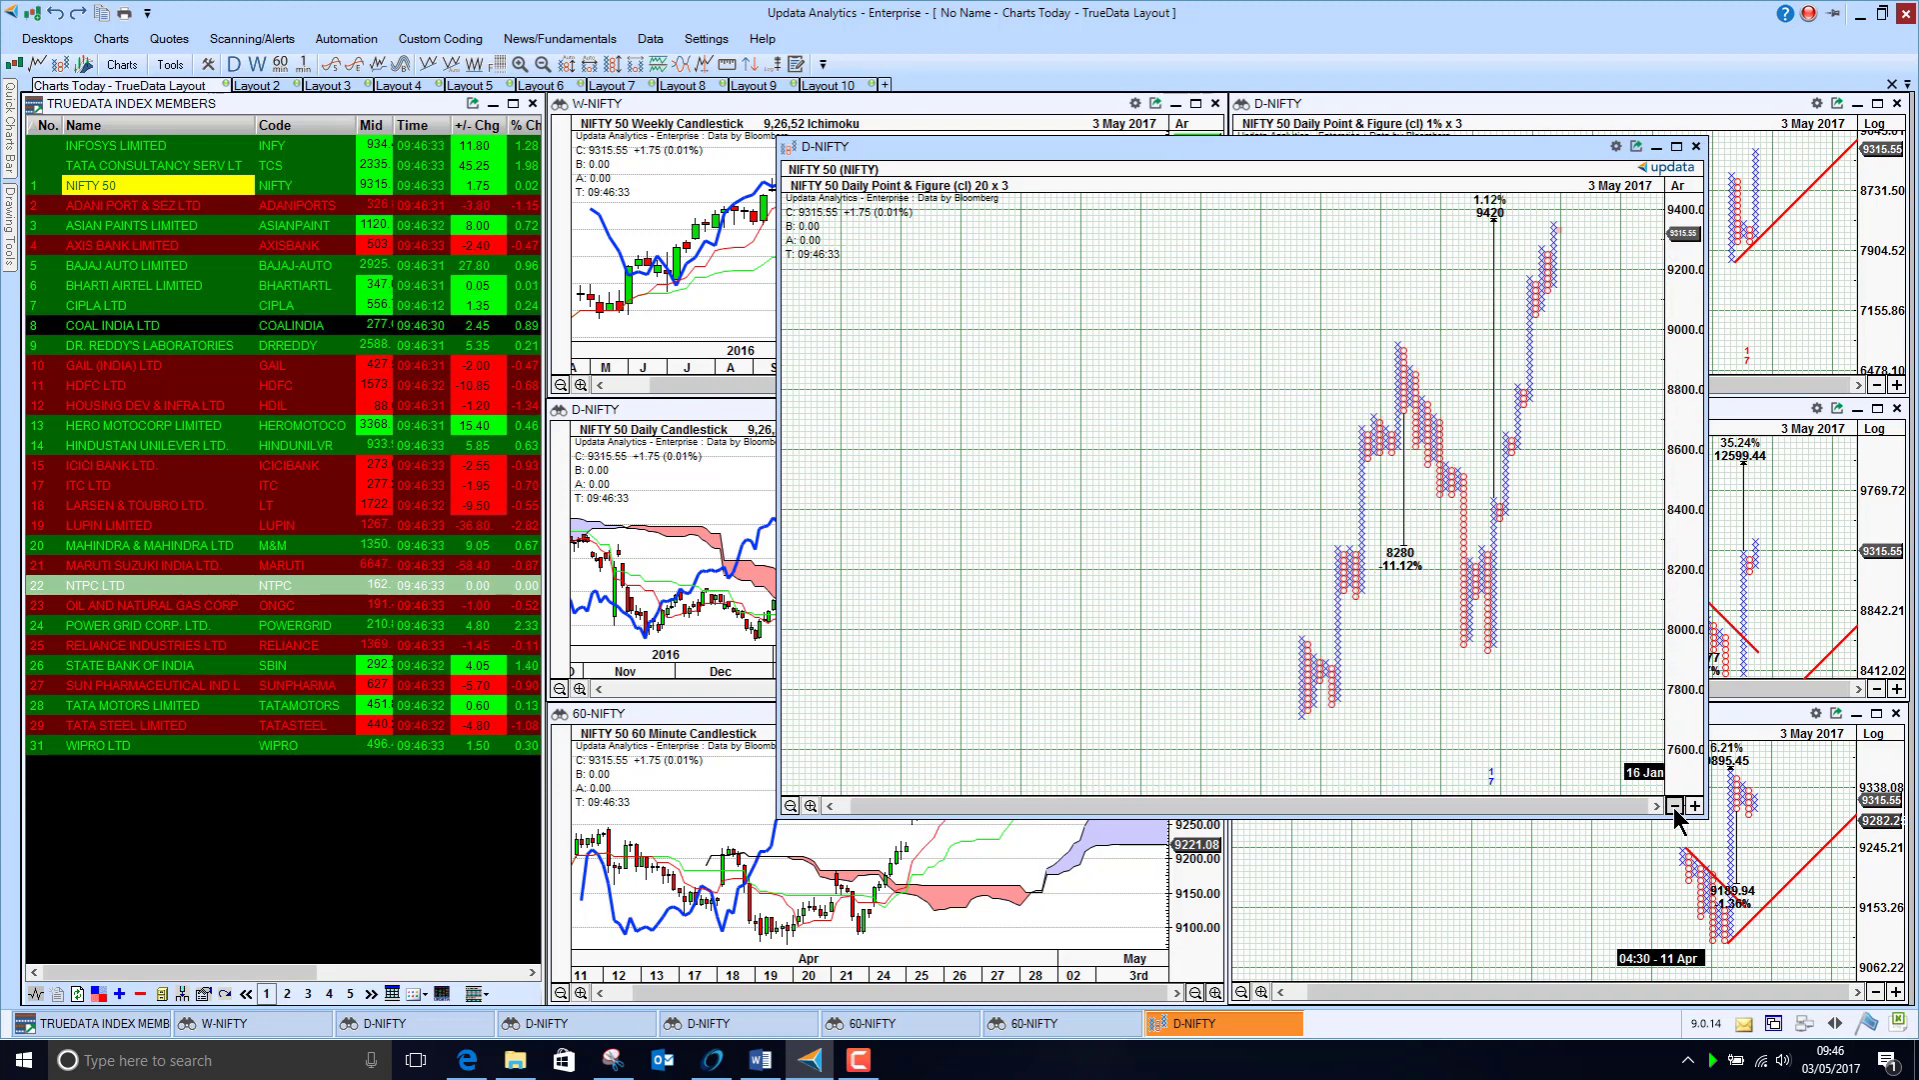
{"action": "left_click", "coordinate": [1675, 806]}
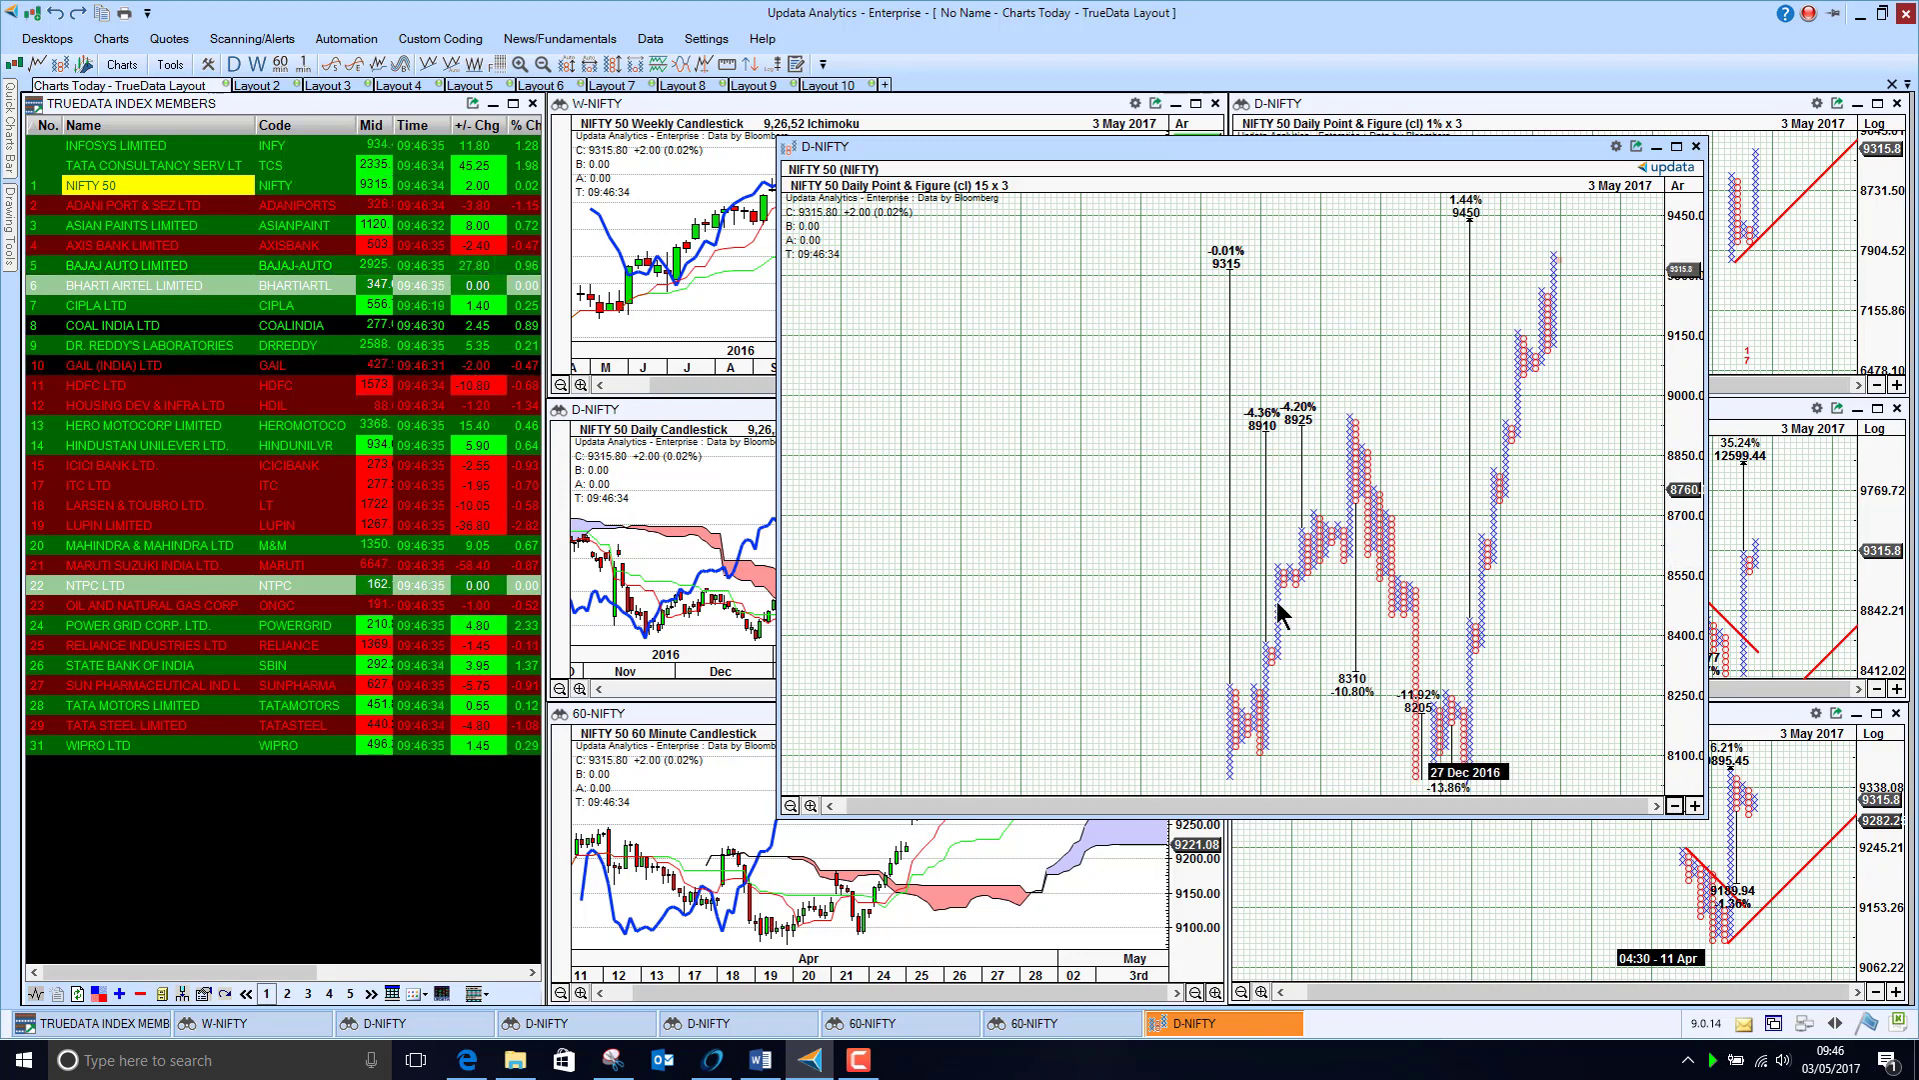
{"action": "left_click", "coordinate": [1696, 148]}
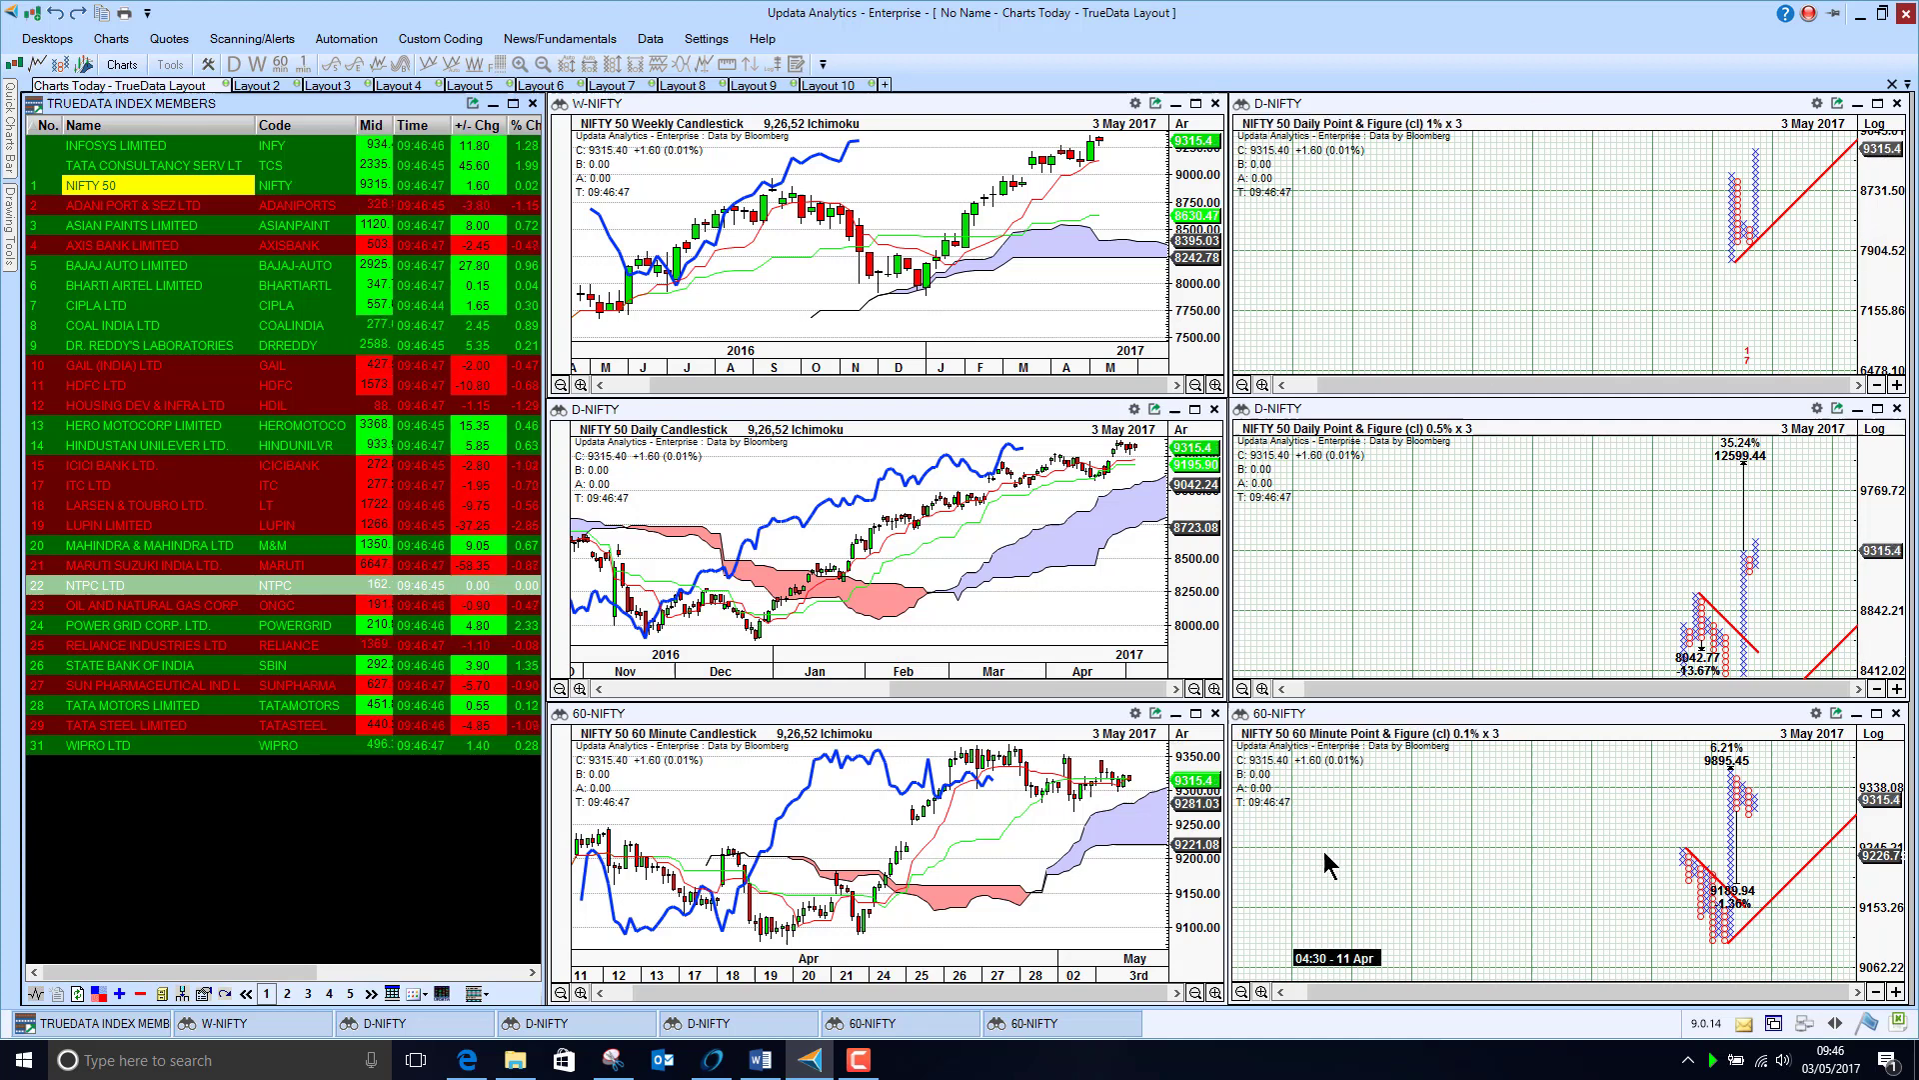
Step through index members' charts from ADANI PORTS down to ONGC and back up to NTPC
{"action": "left_click", "coordinate": [132, 206]}
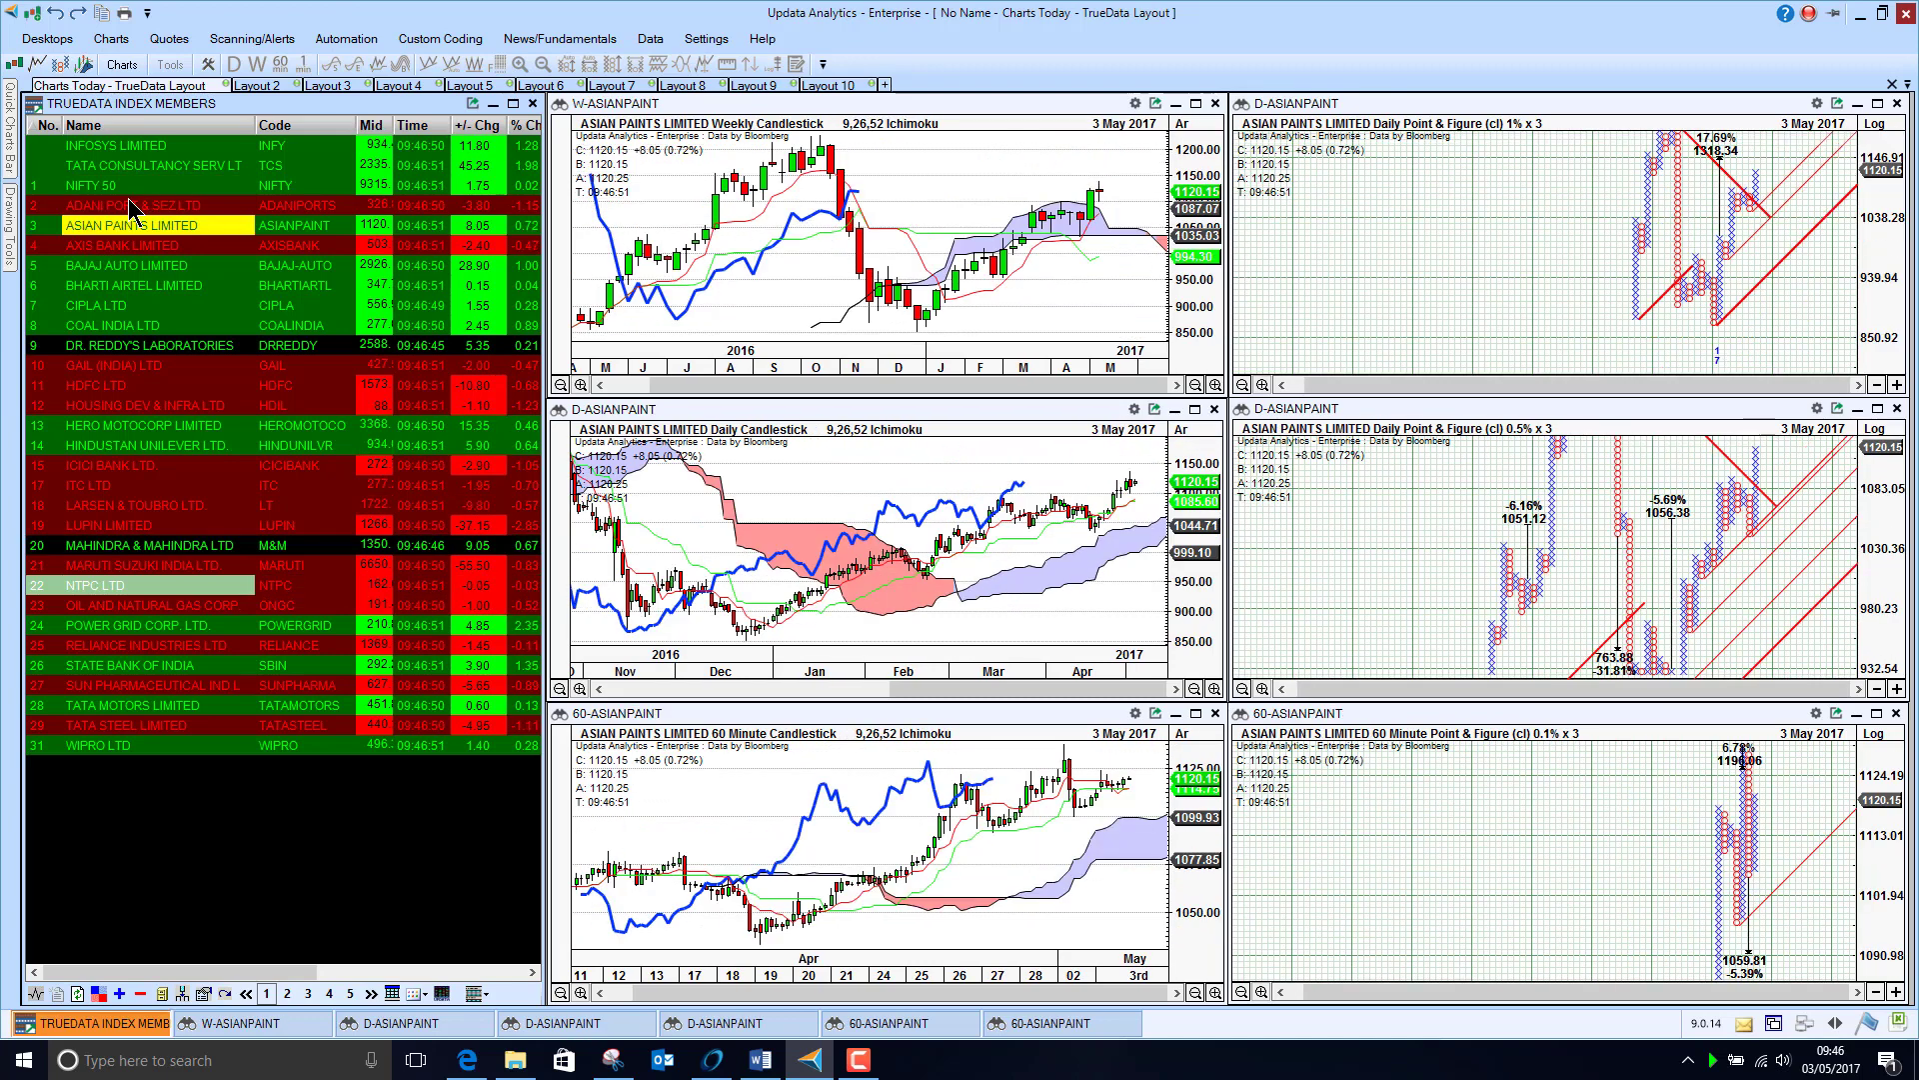
{"action": "key", "text": "Down"}
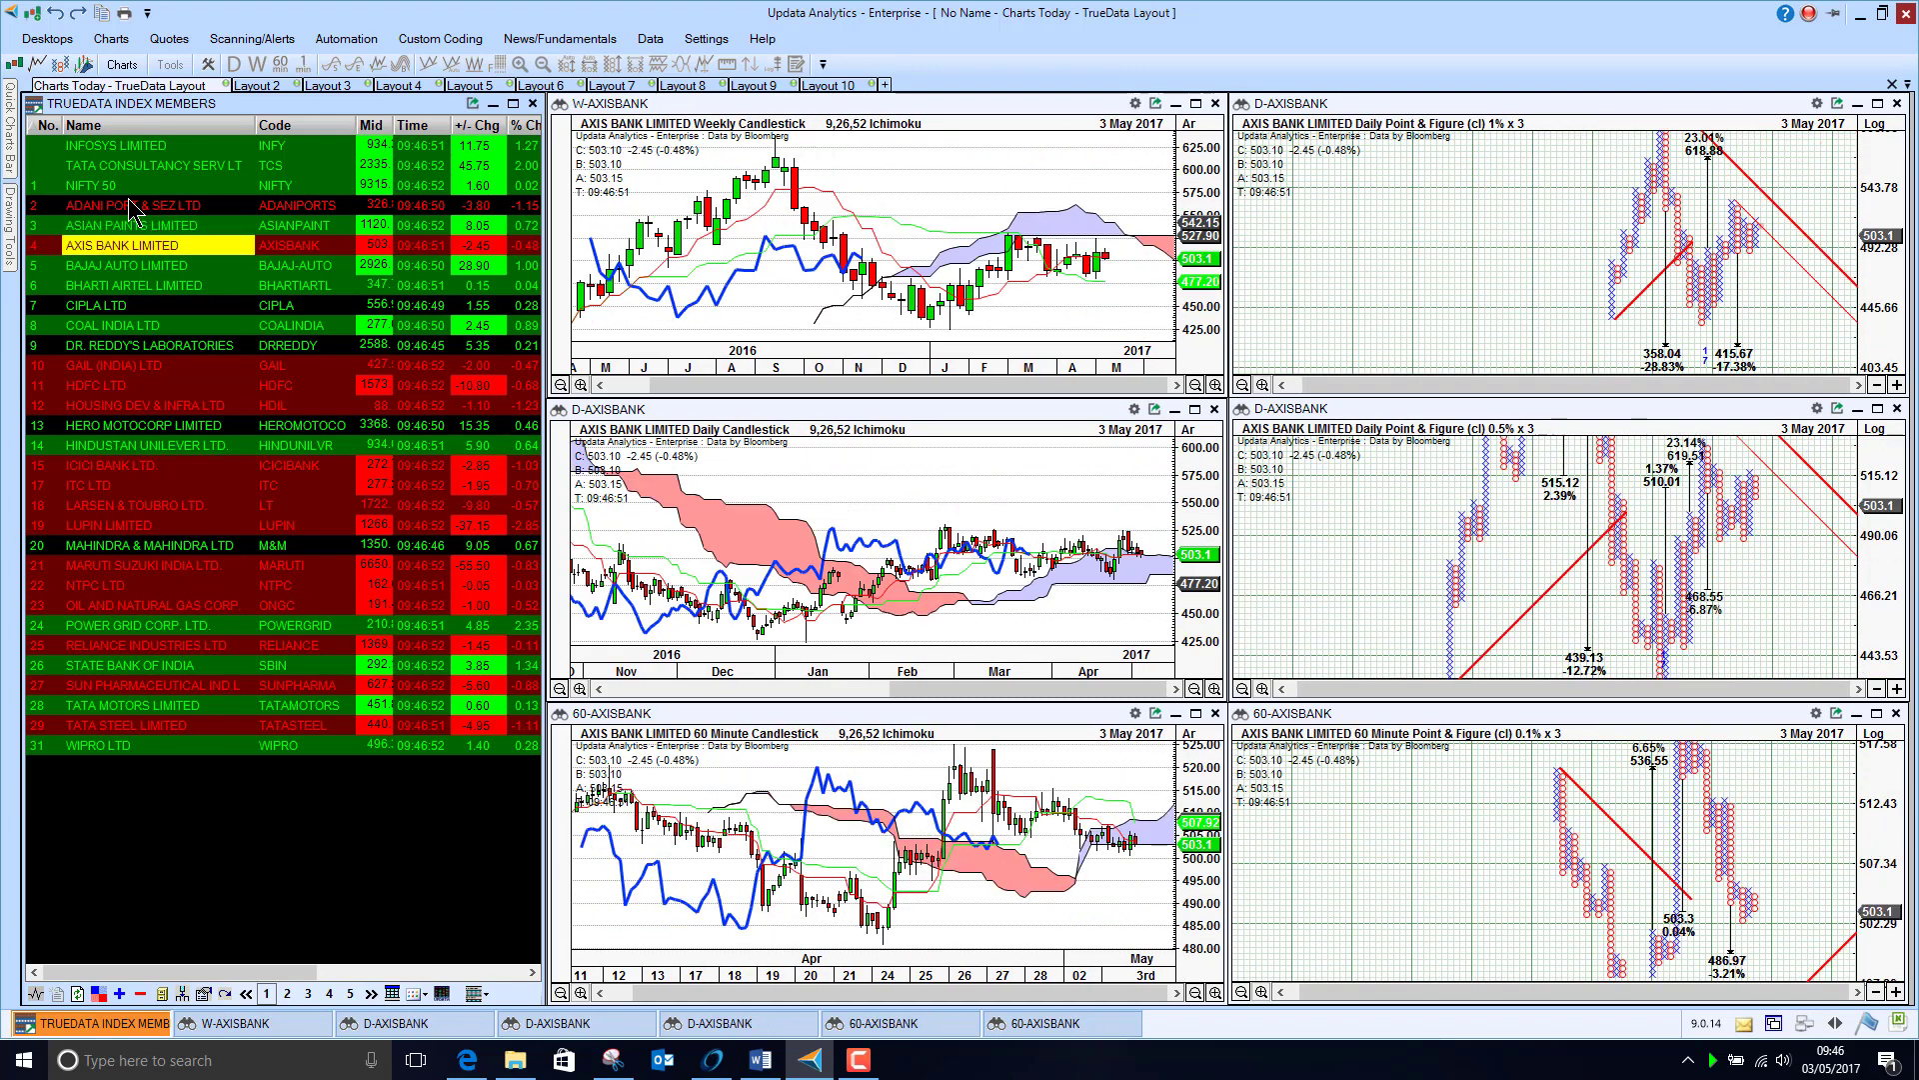
{"action": "left_click", "coordinate": [133, 286]}
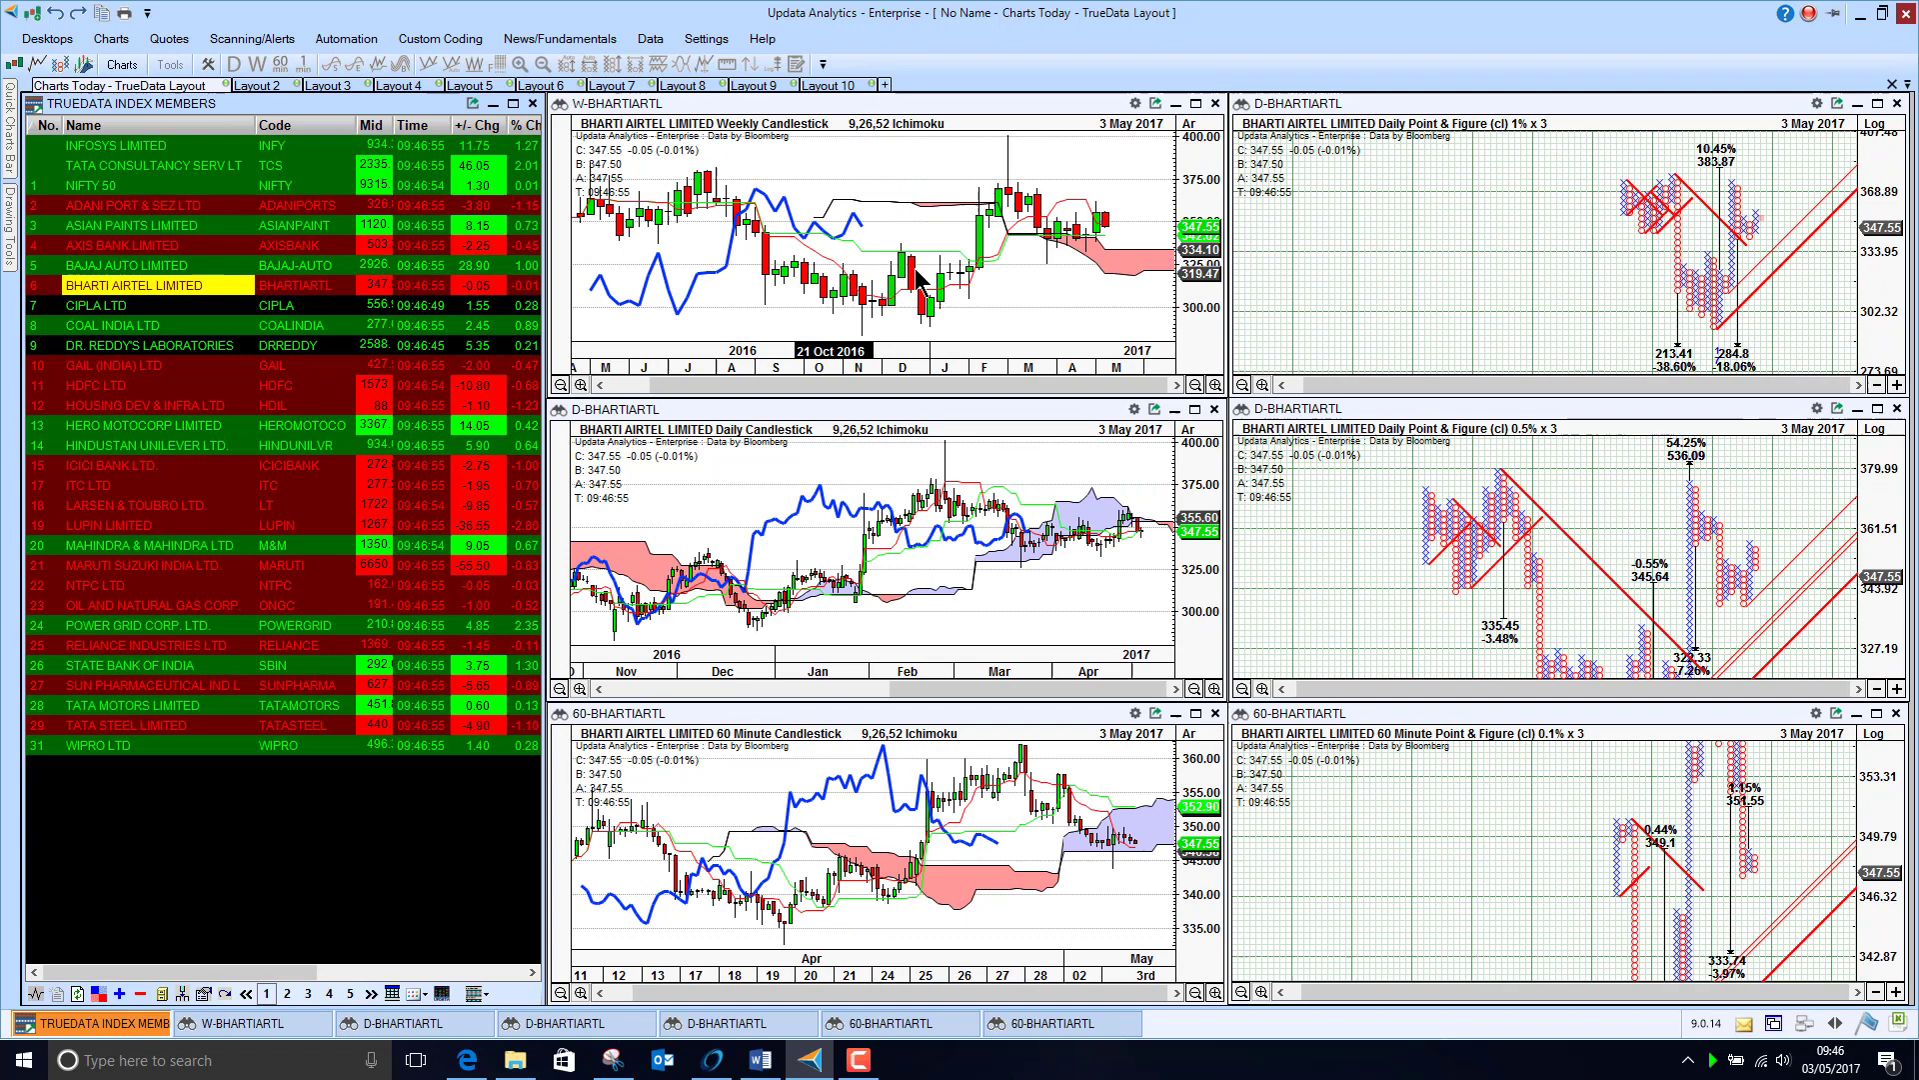
{"action": "left_click", "coordinate": [91, 304]}
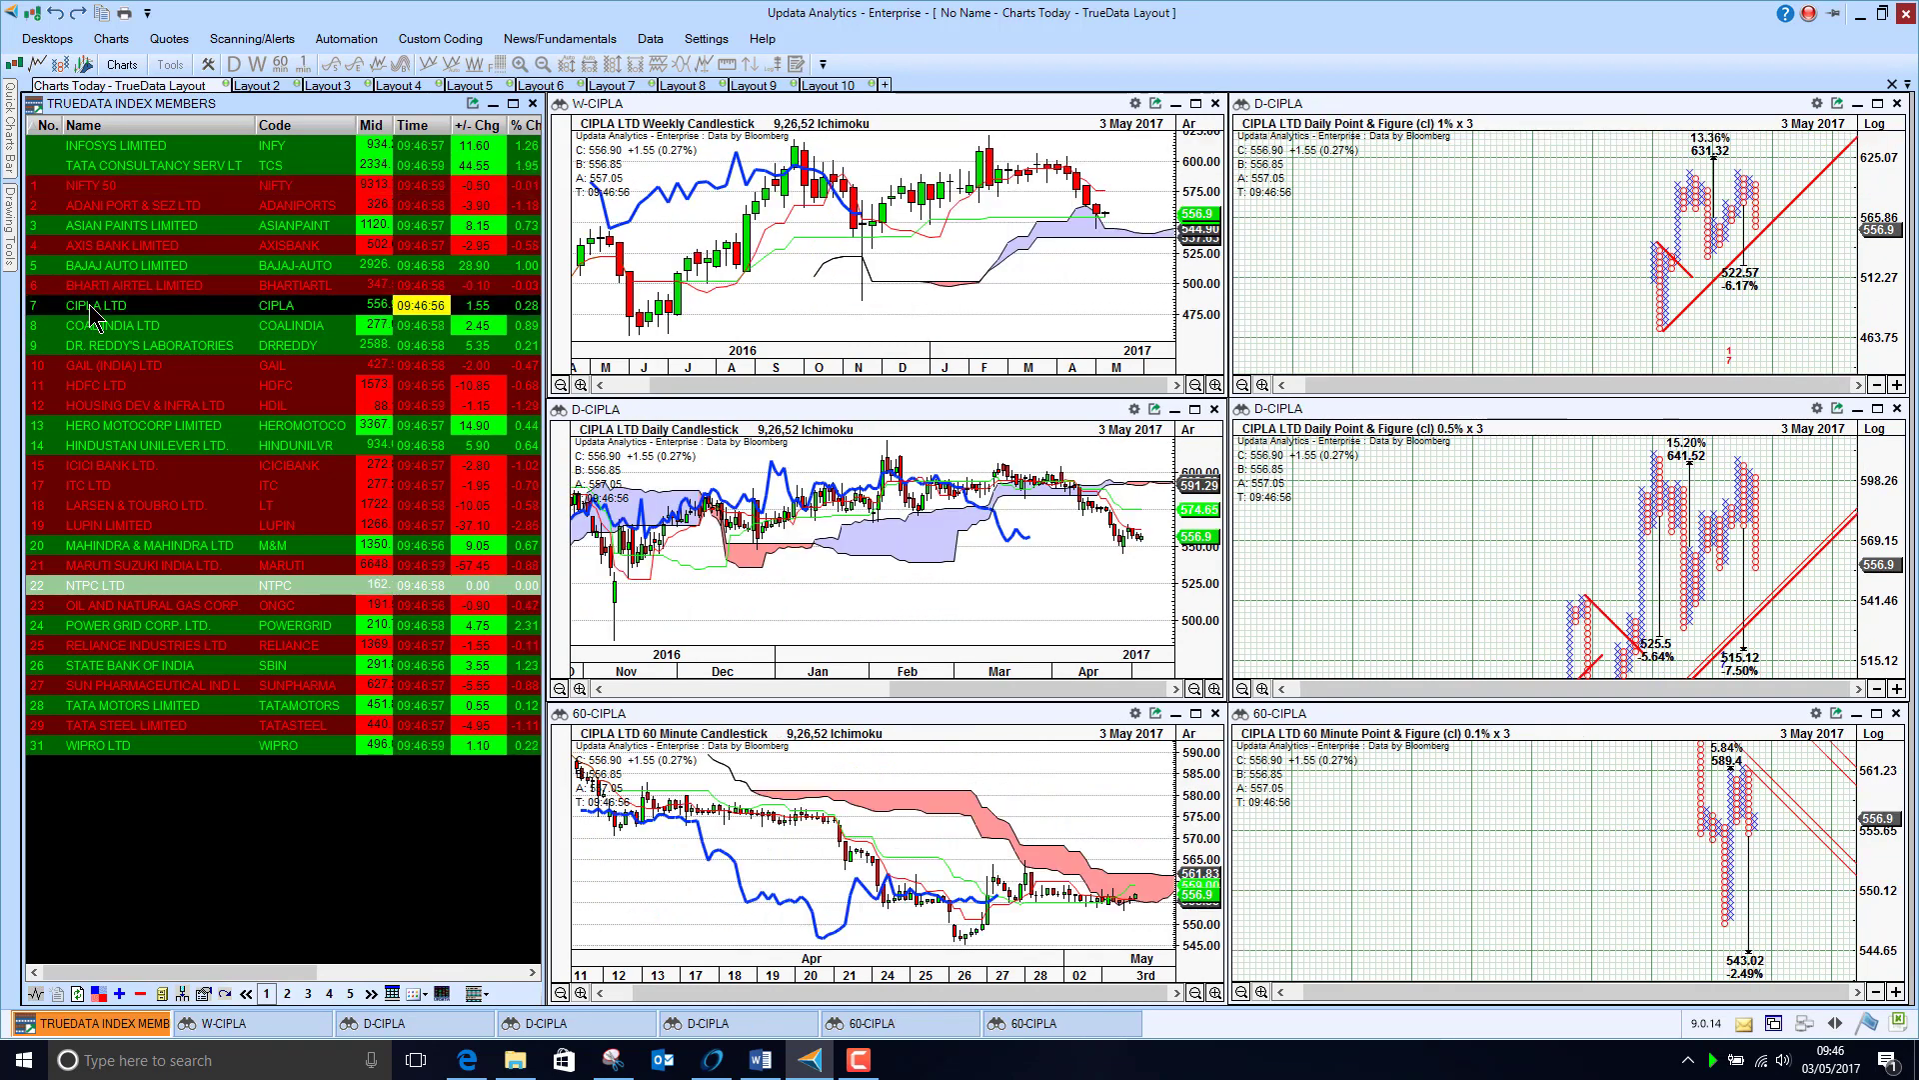
{"action": "key", "text": "Down"}
{"action": "key", "text": "Down"}
{"action": "key", "text": "Down"}
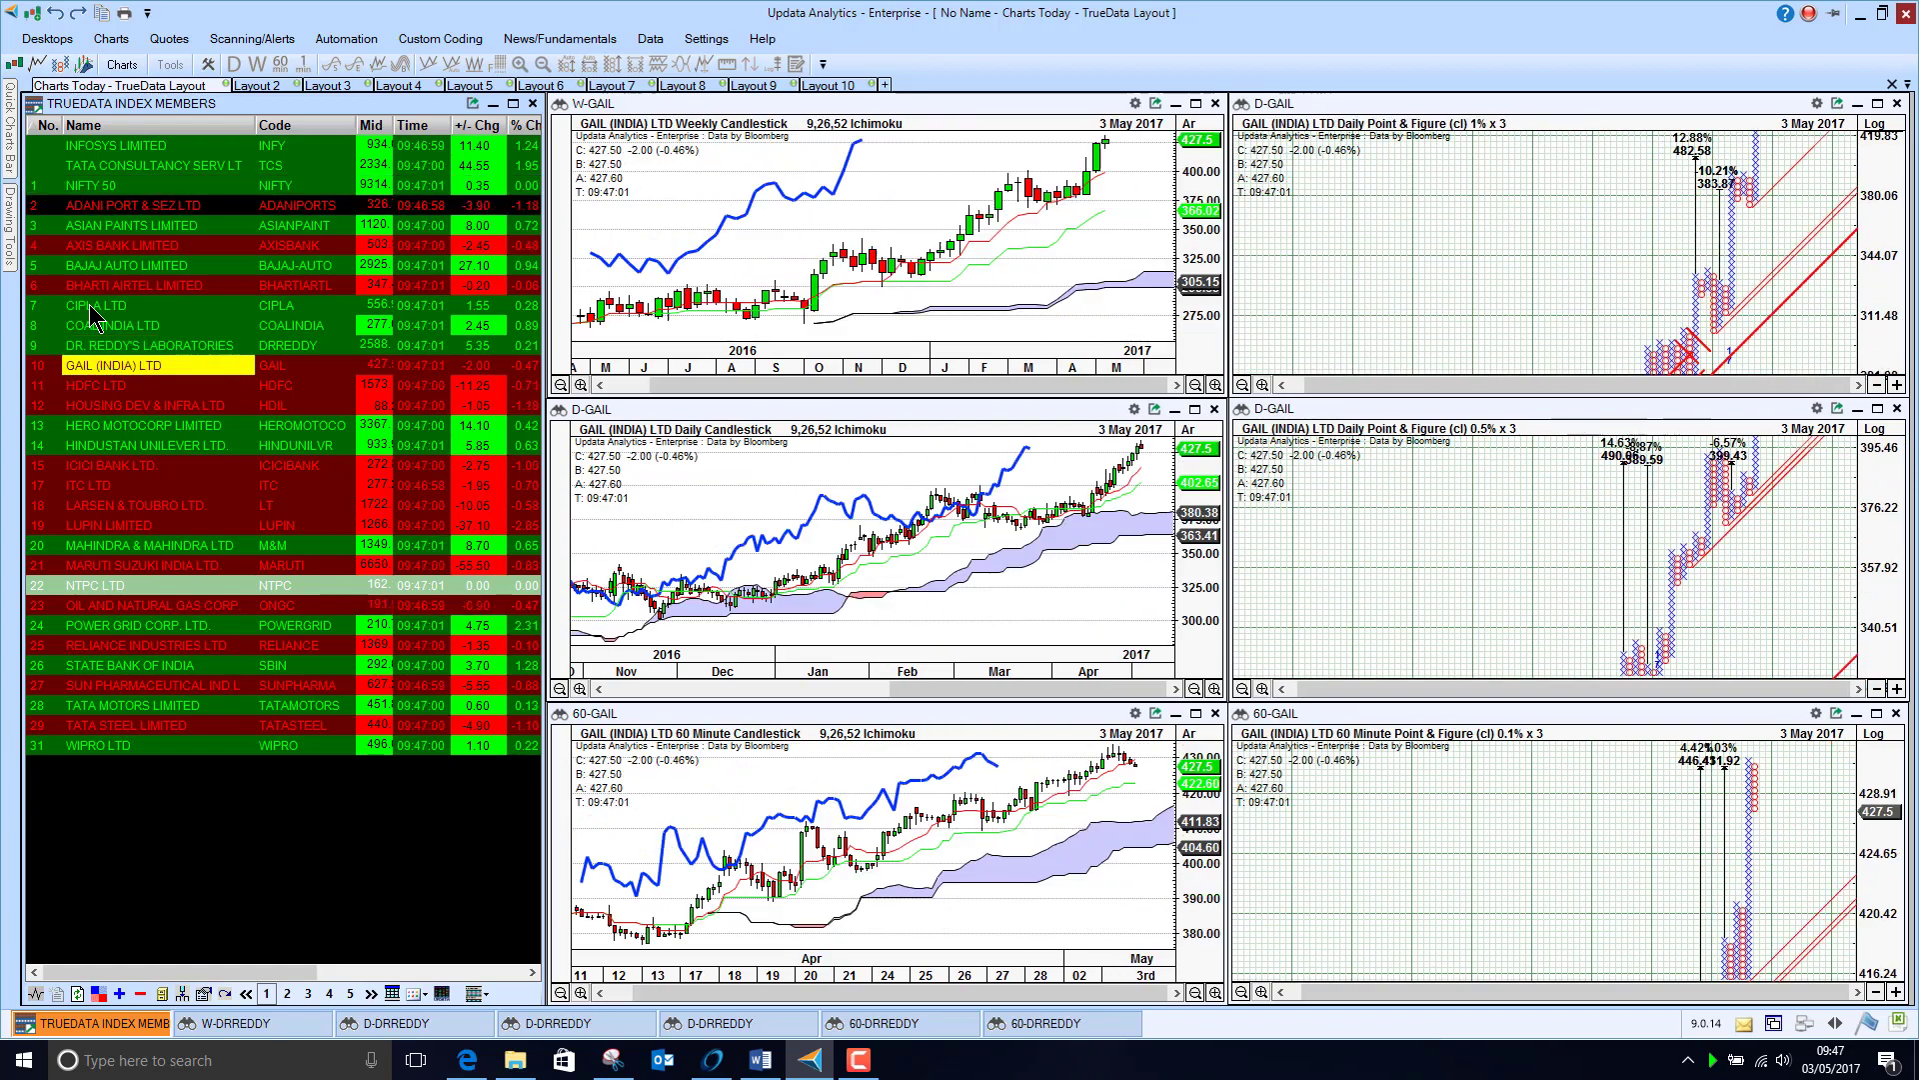
{"action": "key", "text": "Down"}
{"action": "key", "text": "Down"}
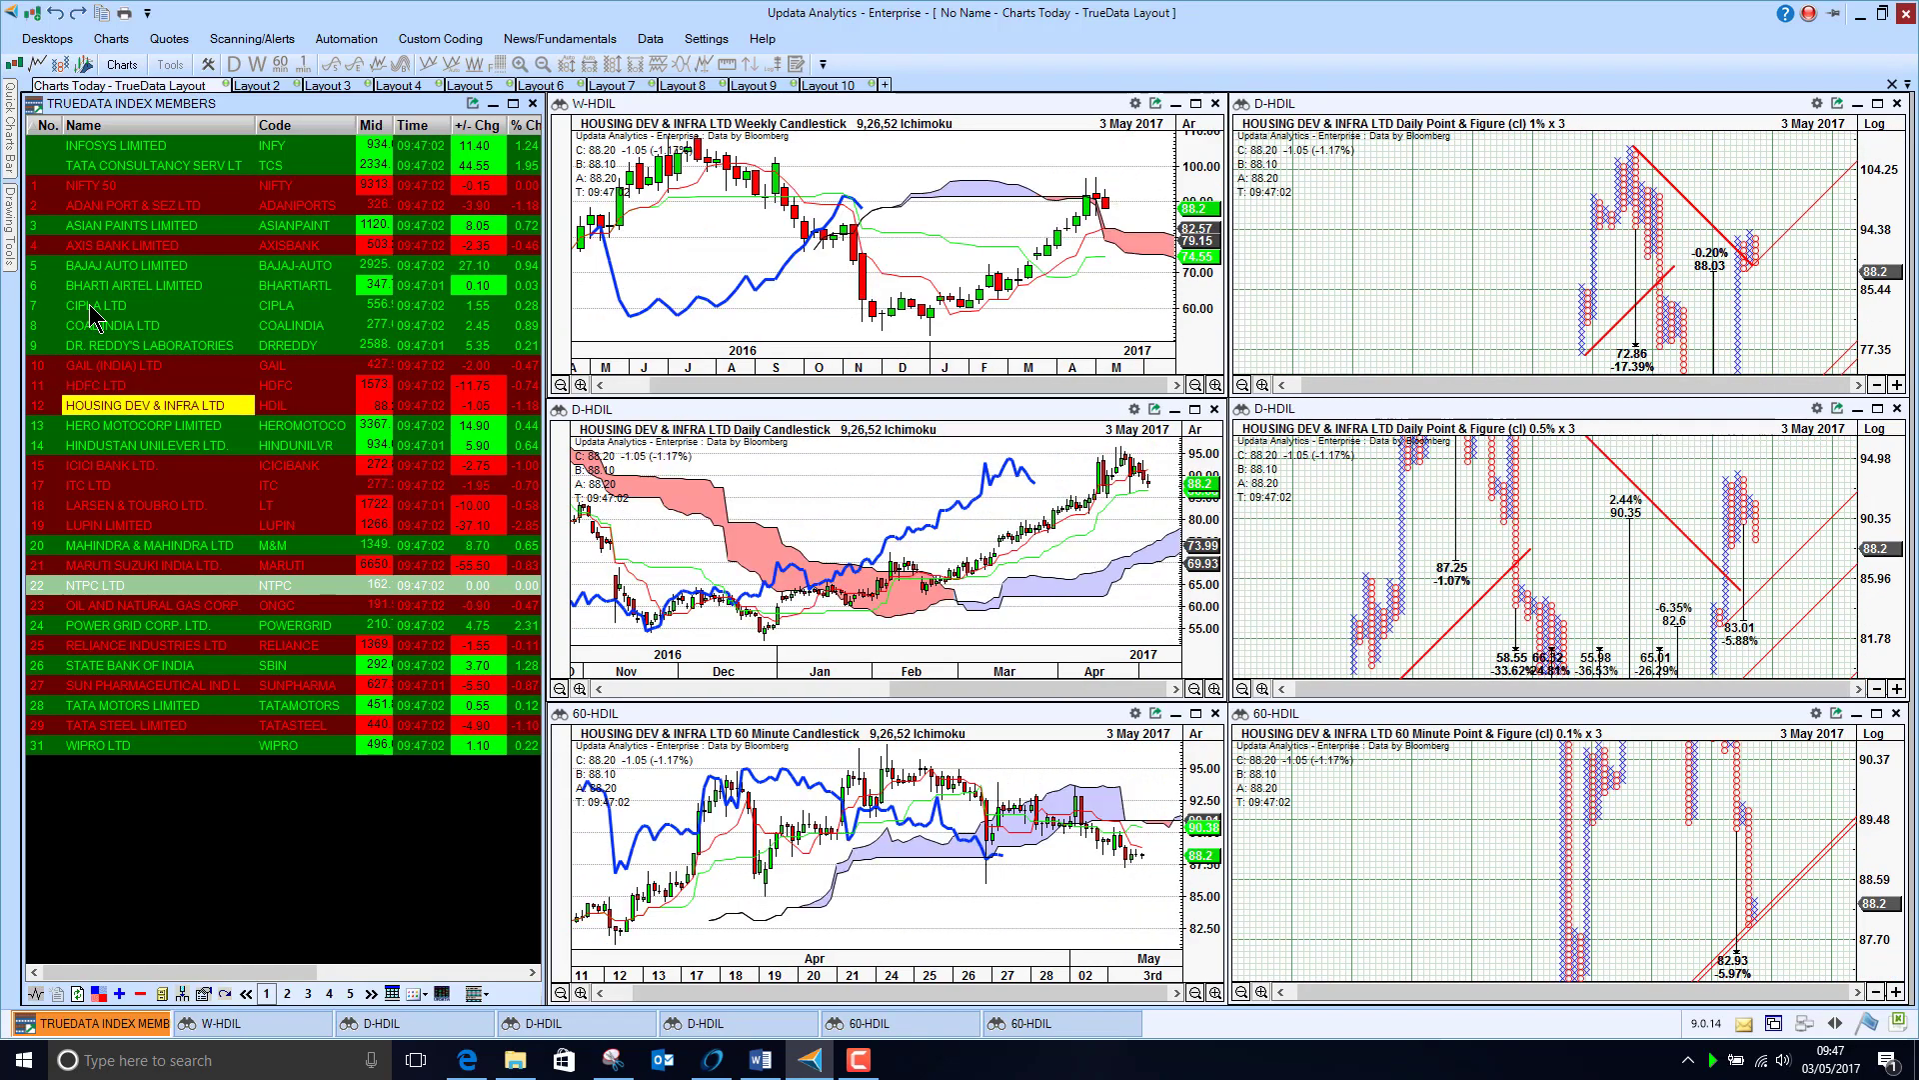
{"action": "key", "text": "Down"}
{"action": "key", "text": "Down"}
{"action": "key", "text": "Down"}
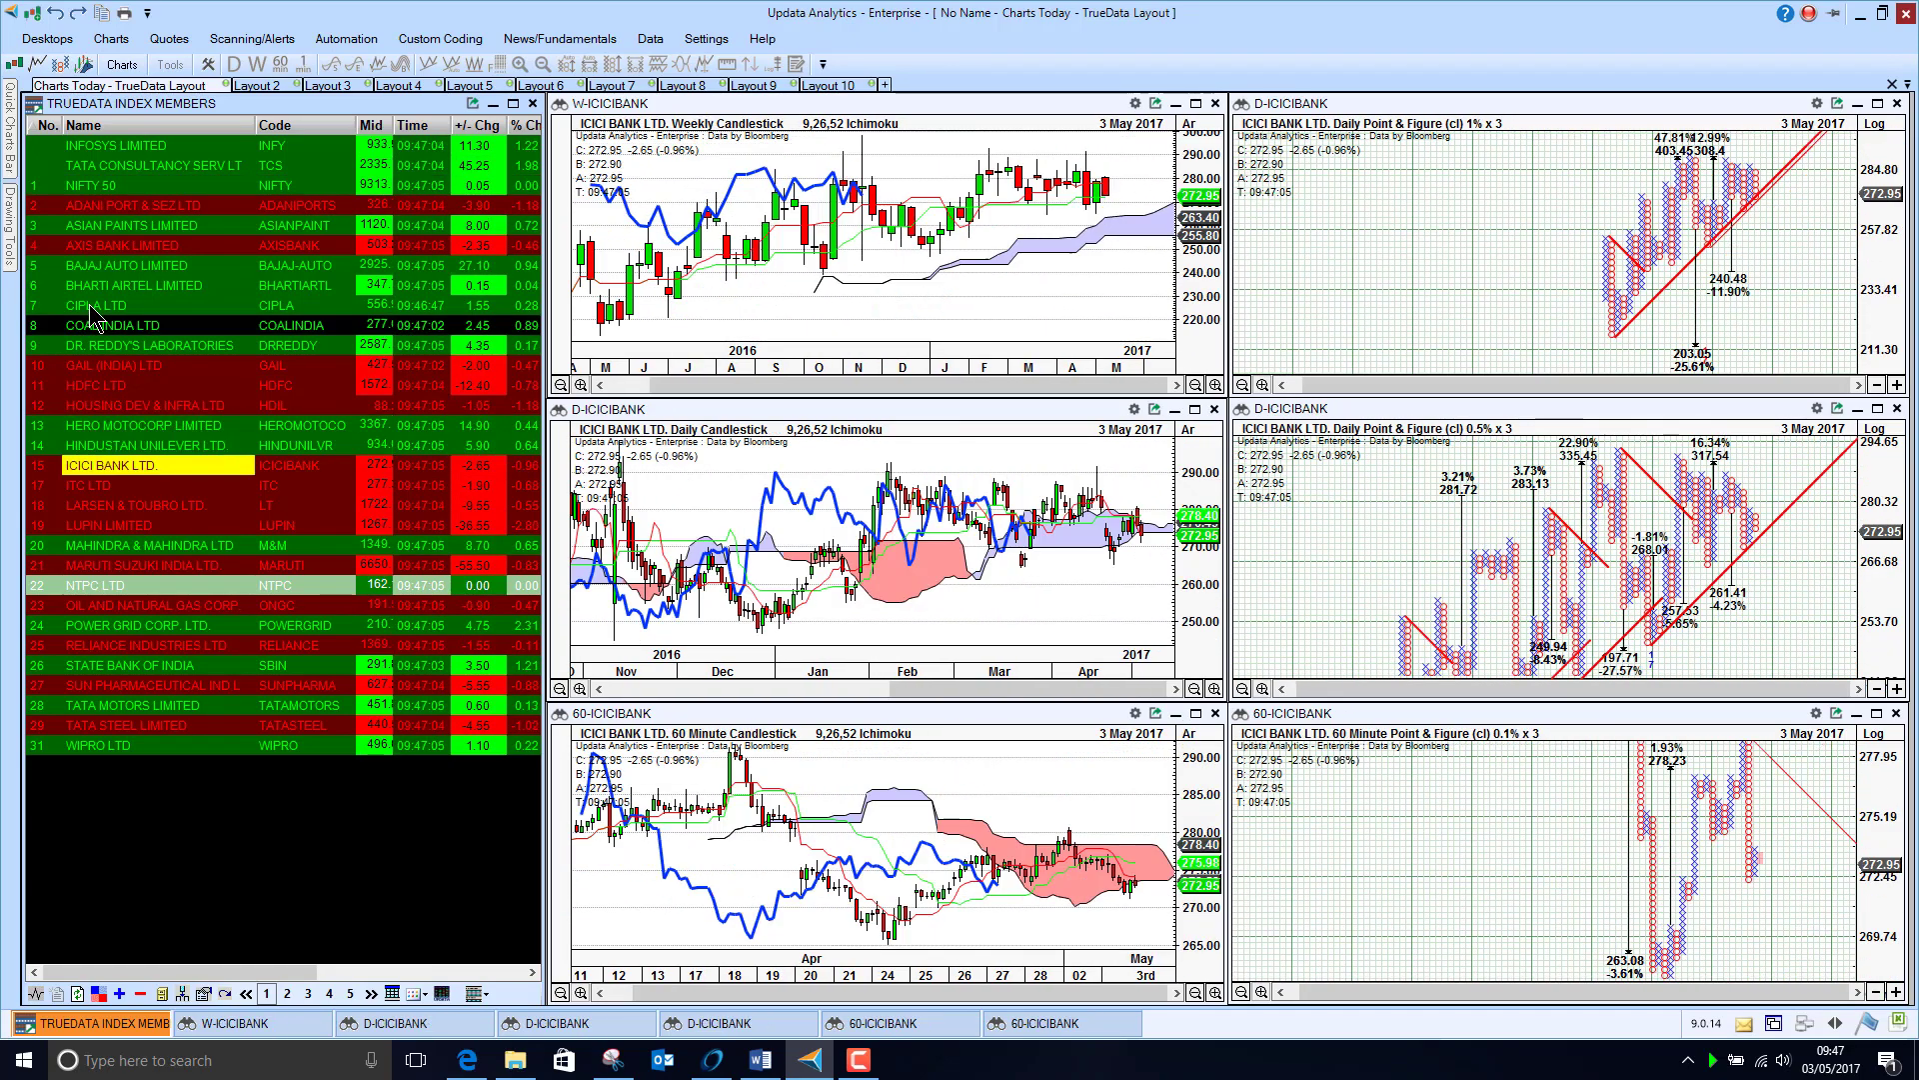
{"action": "key", "text": "Down"}
{"action": "key", "text": "Down"}
{"action": "key", "text": "Down"}
{"action": "key", "text": "Down"}
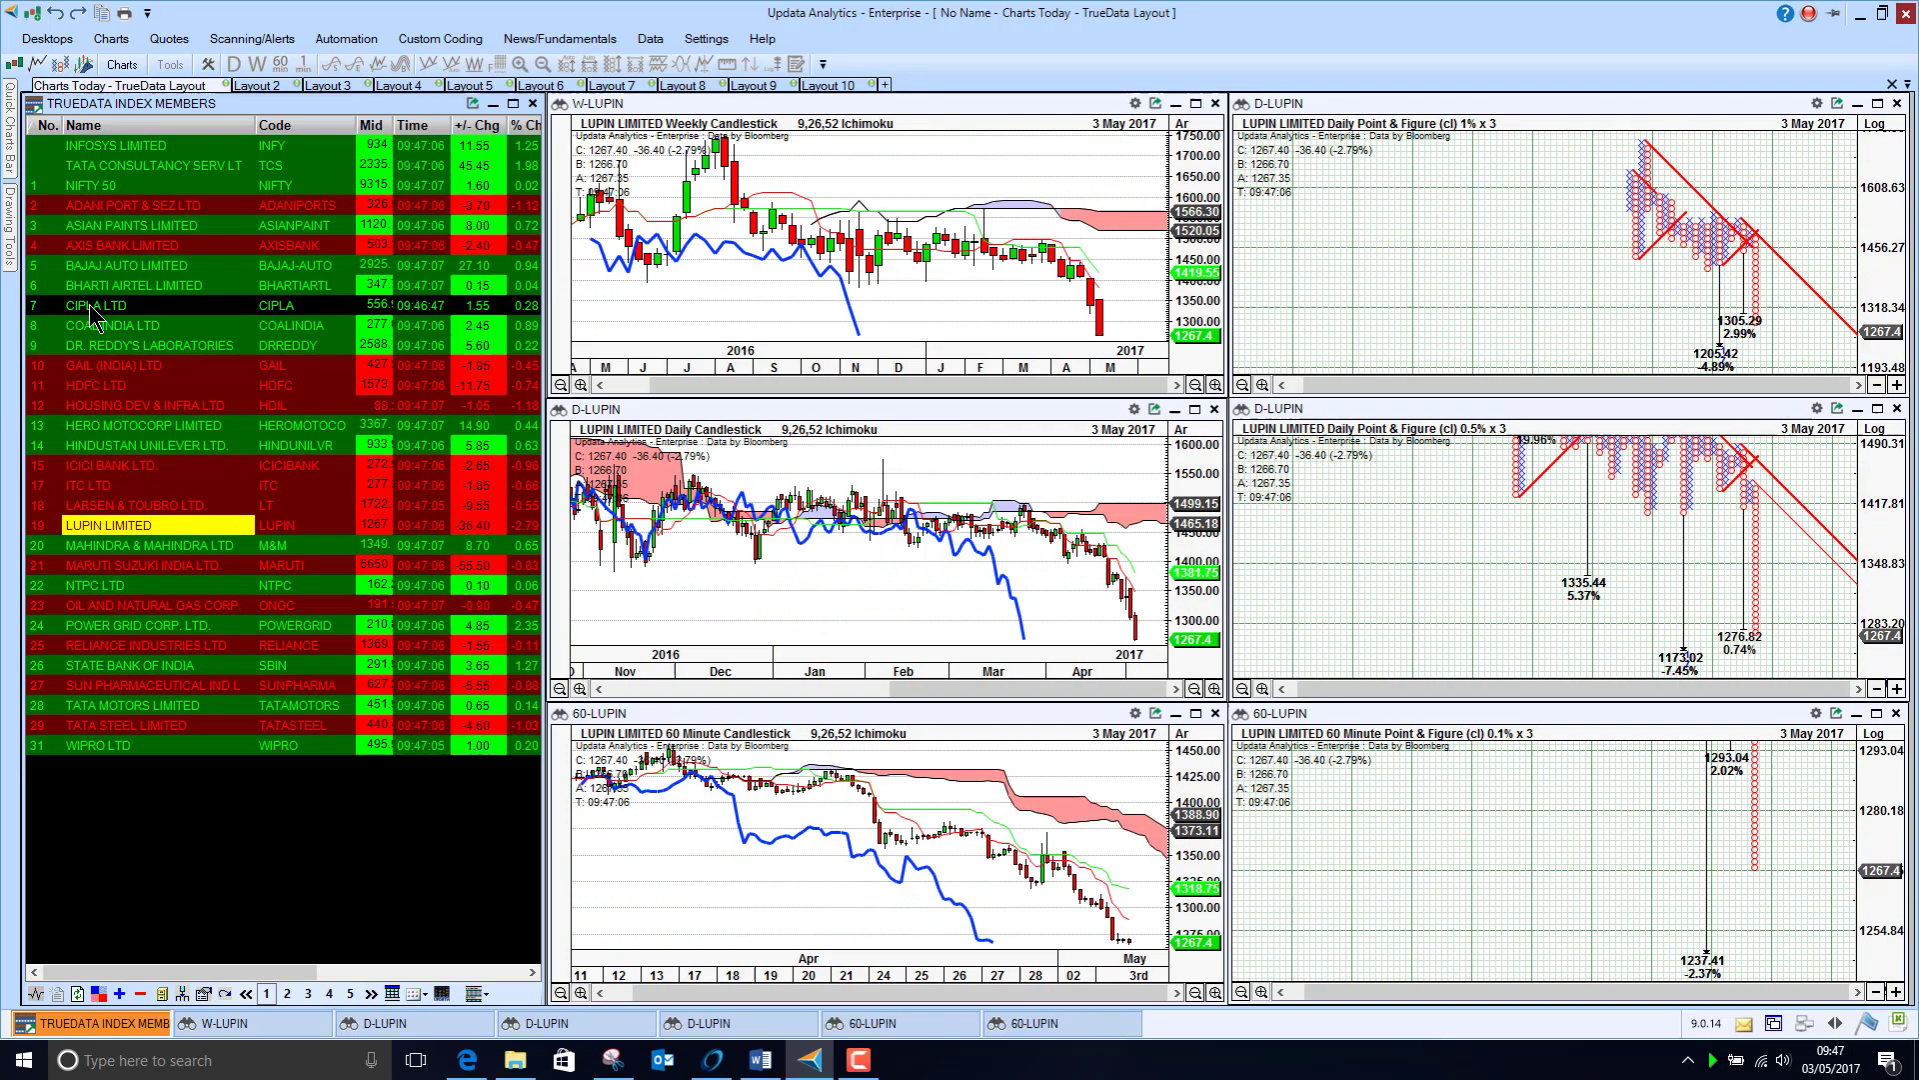
{"action": "key", "text": "Down"}
{"action": "key", "text": "Down"}
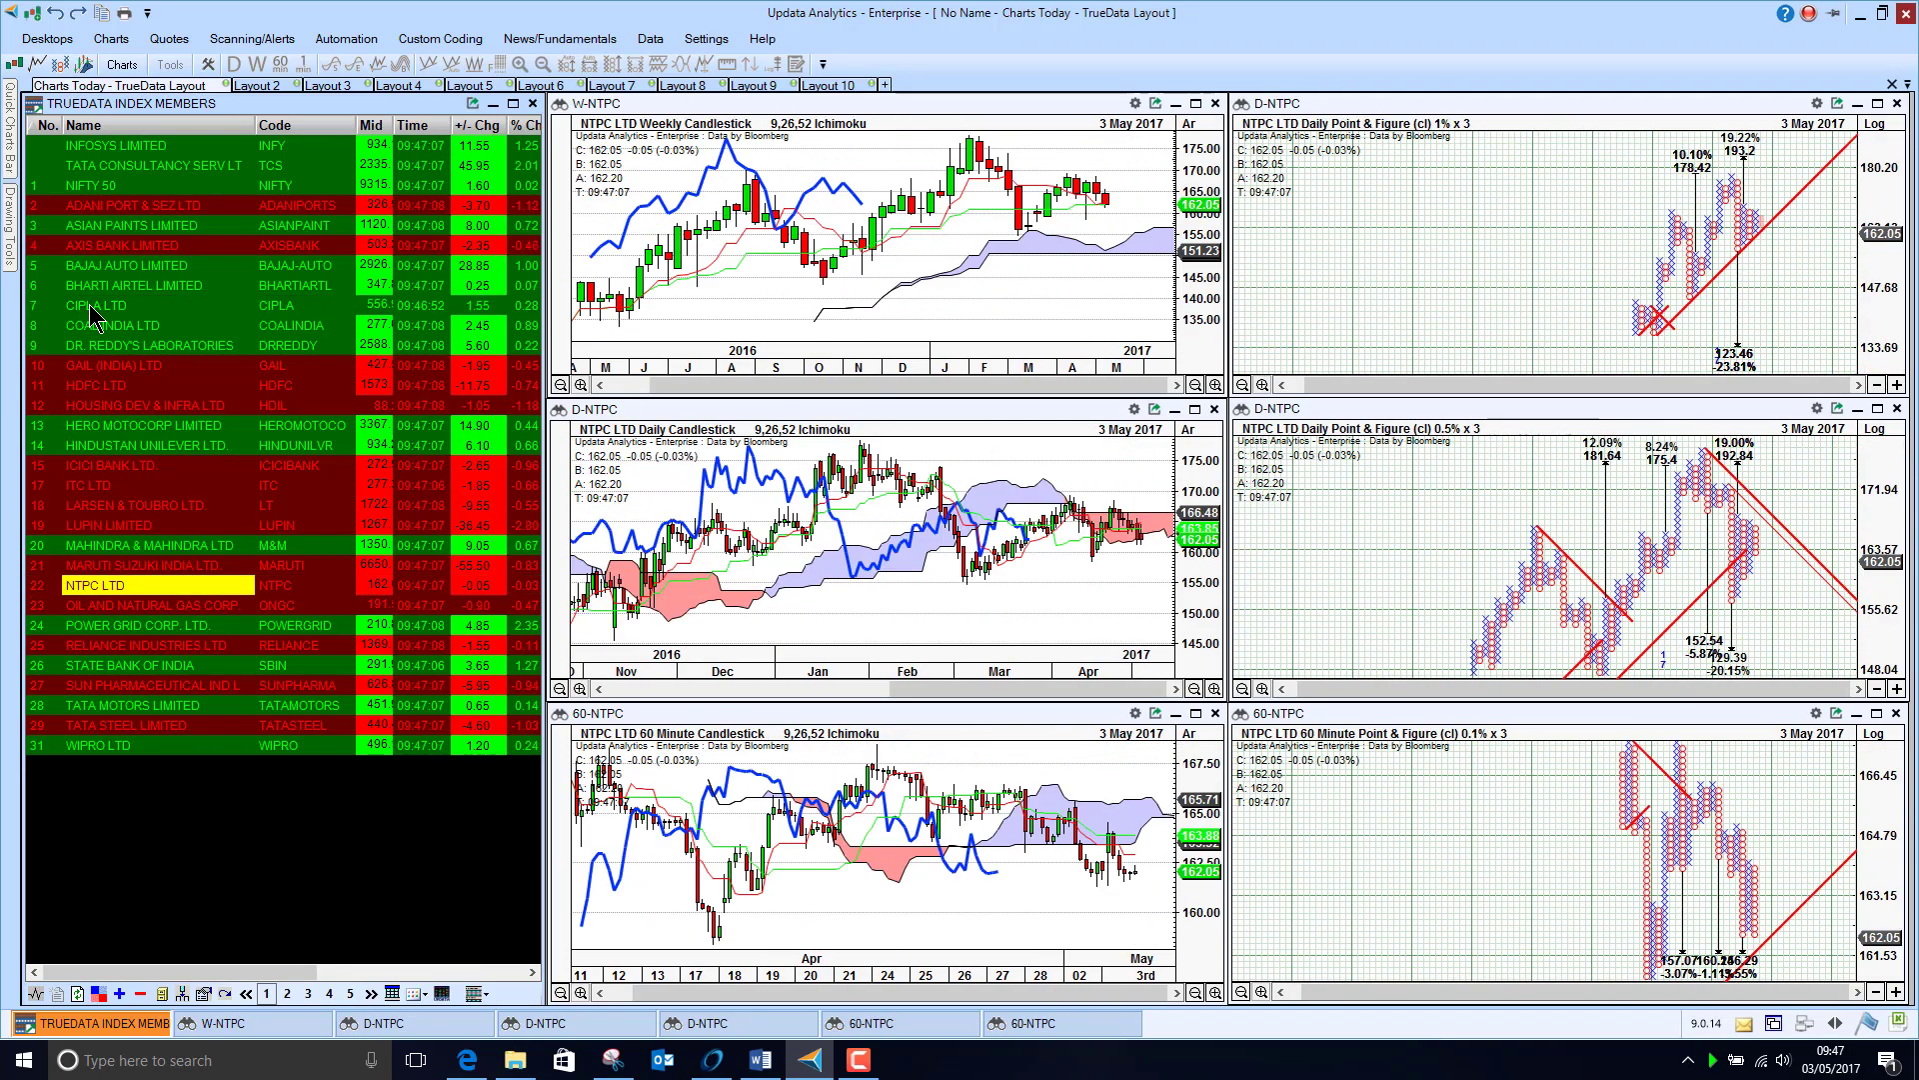
{"action": "key", "text": "Down"}
{"action": "key", "text": "Down"}
{"action": "key", "text": "Up"}
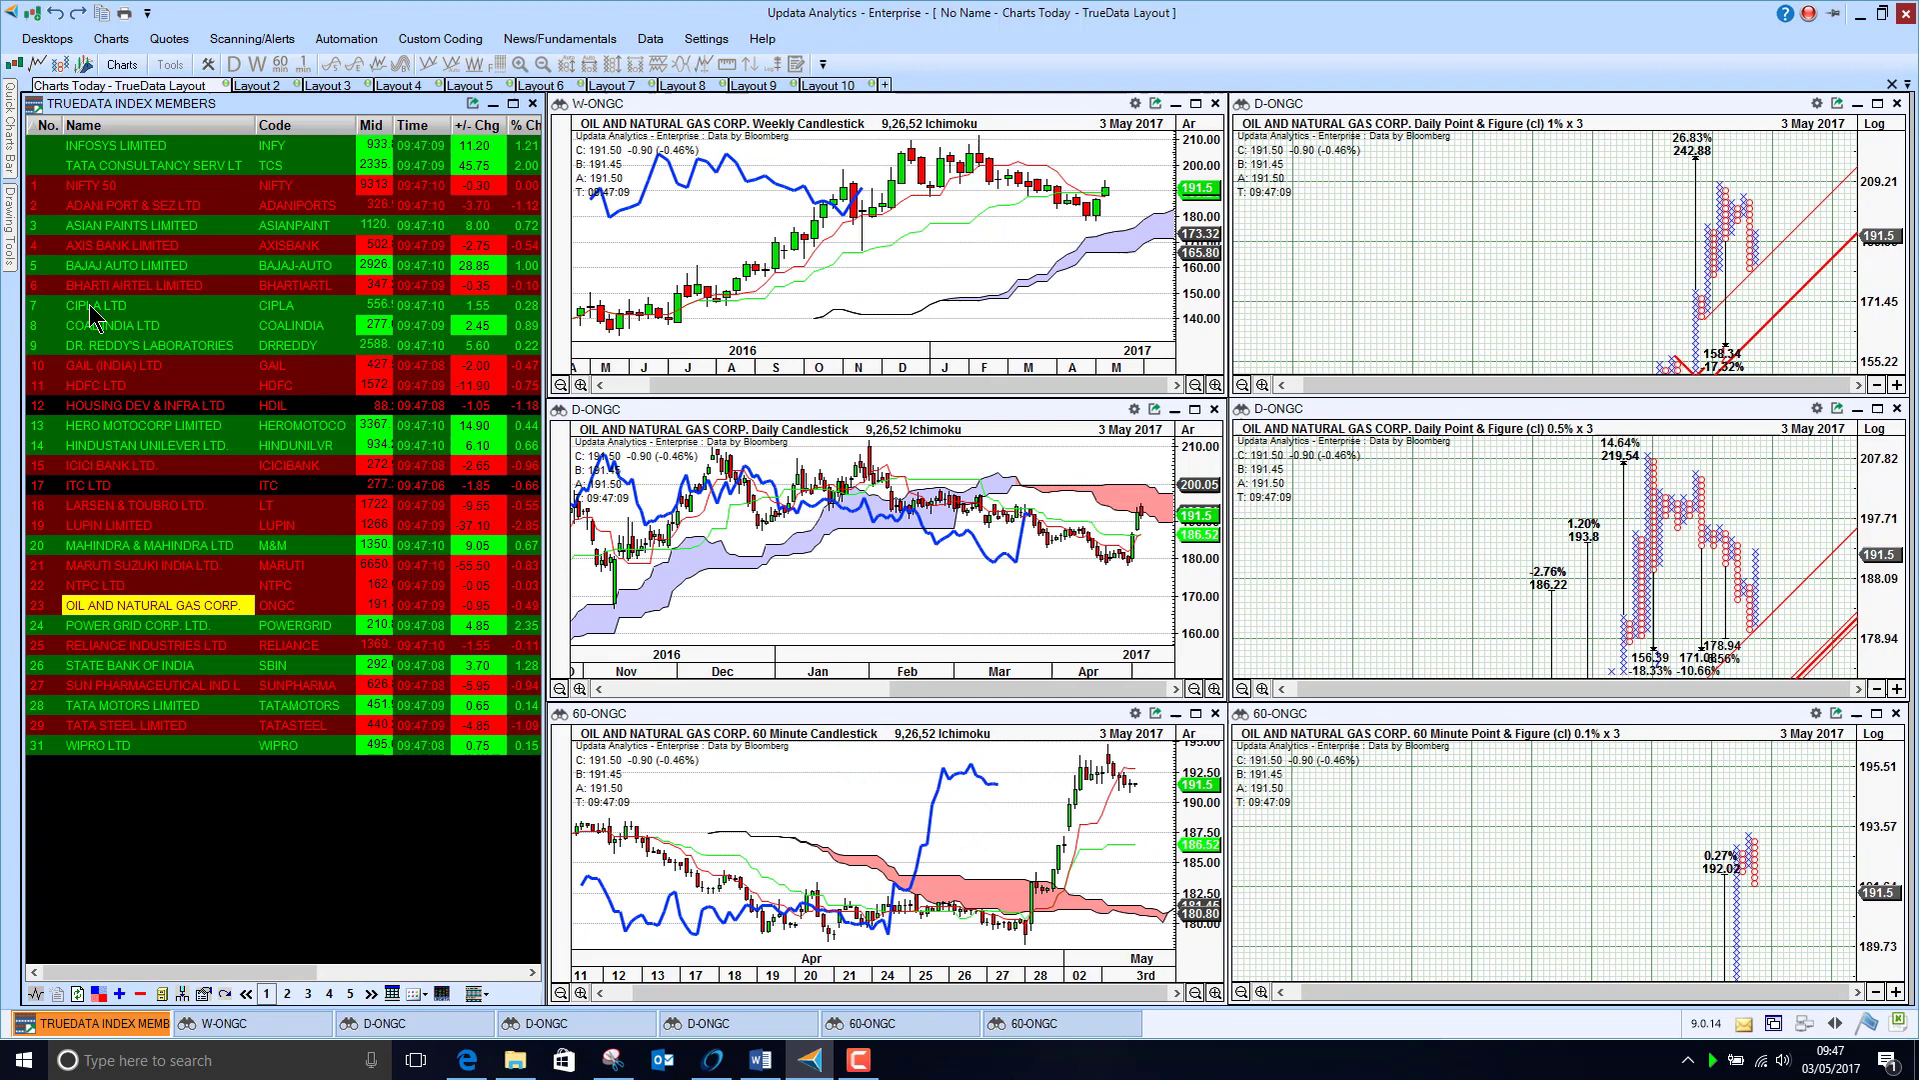
{"action": "key", "text": "Up"}
{"action": "key", "text": "Up"}
{"action": "key", "text": "Up"}
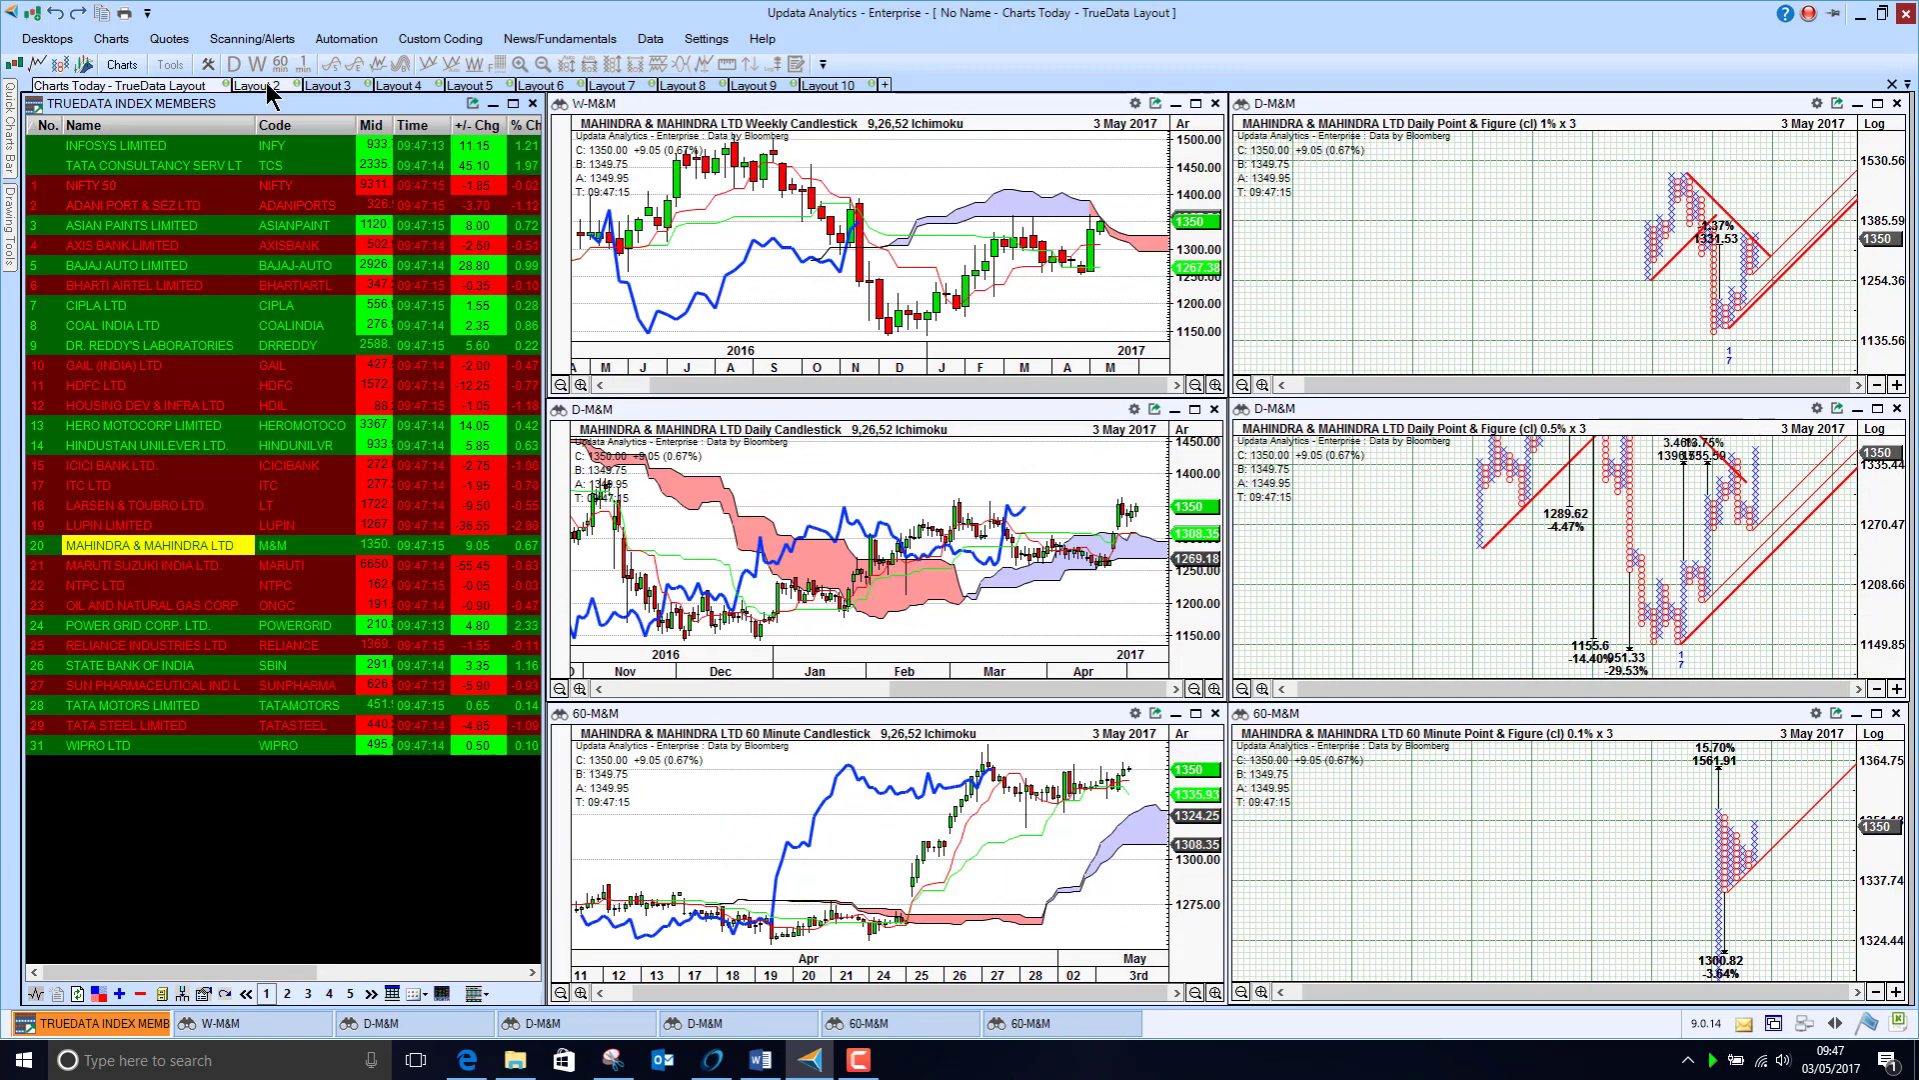
Switch to the empty Layout 2
{"action": "left_click", "coordinate": [256, 85]}
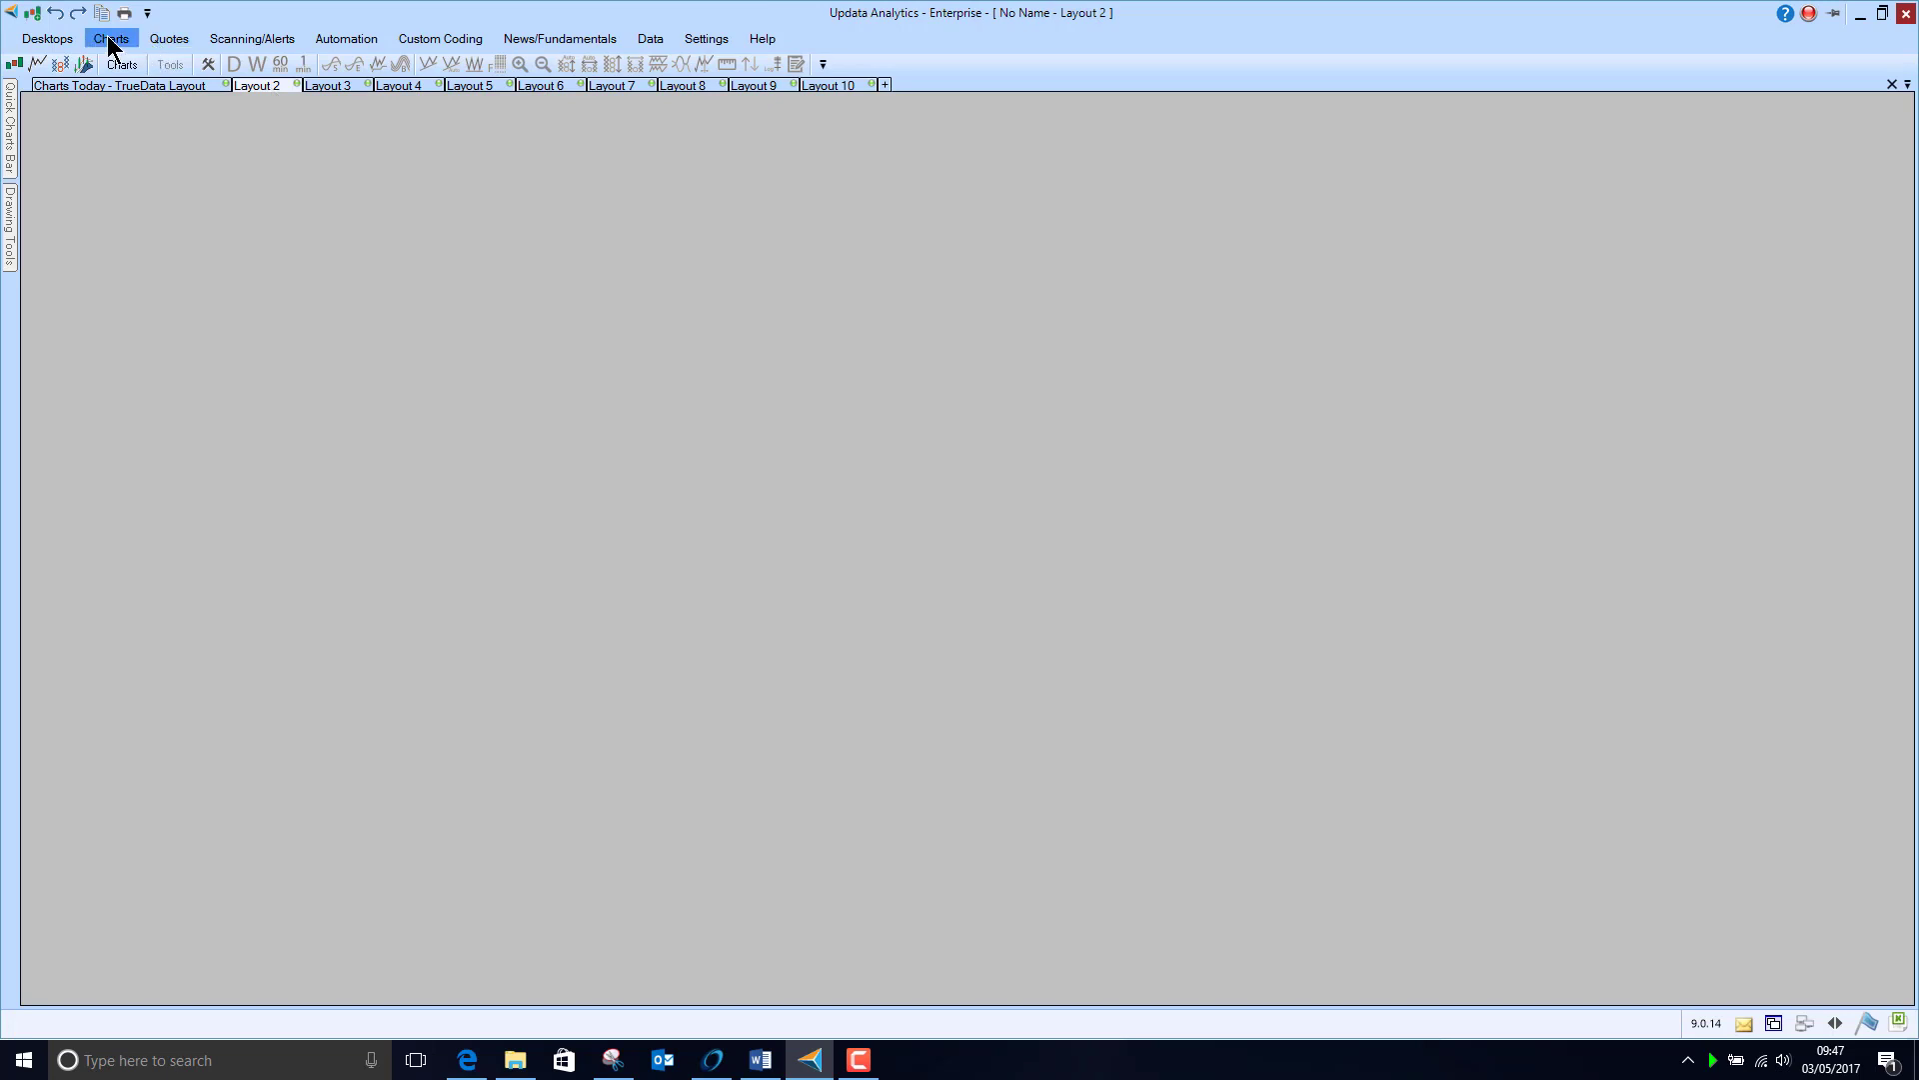
Choose the PnF05pc-20pc-upside scan, inspect its P&F Double-top condition and cancel without changes
{"action": "left_click", "coordinate": [252, 39]}
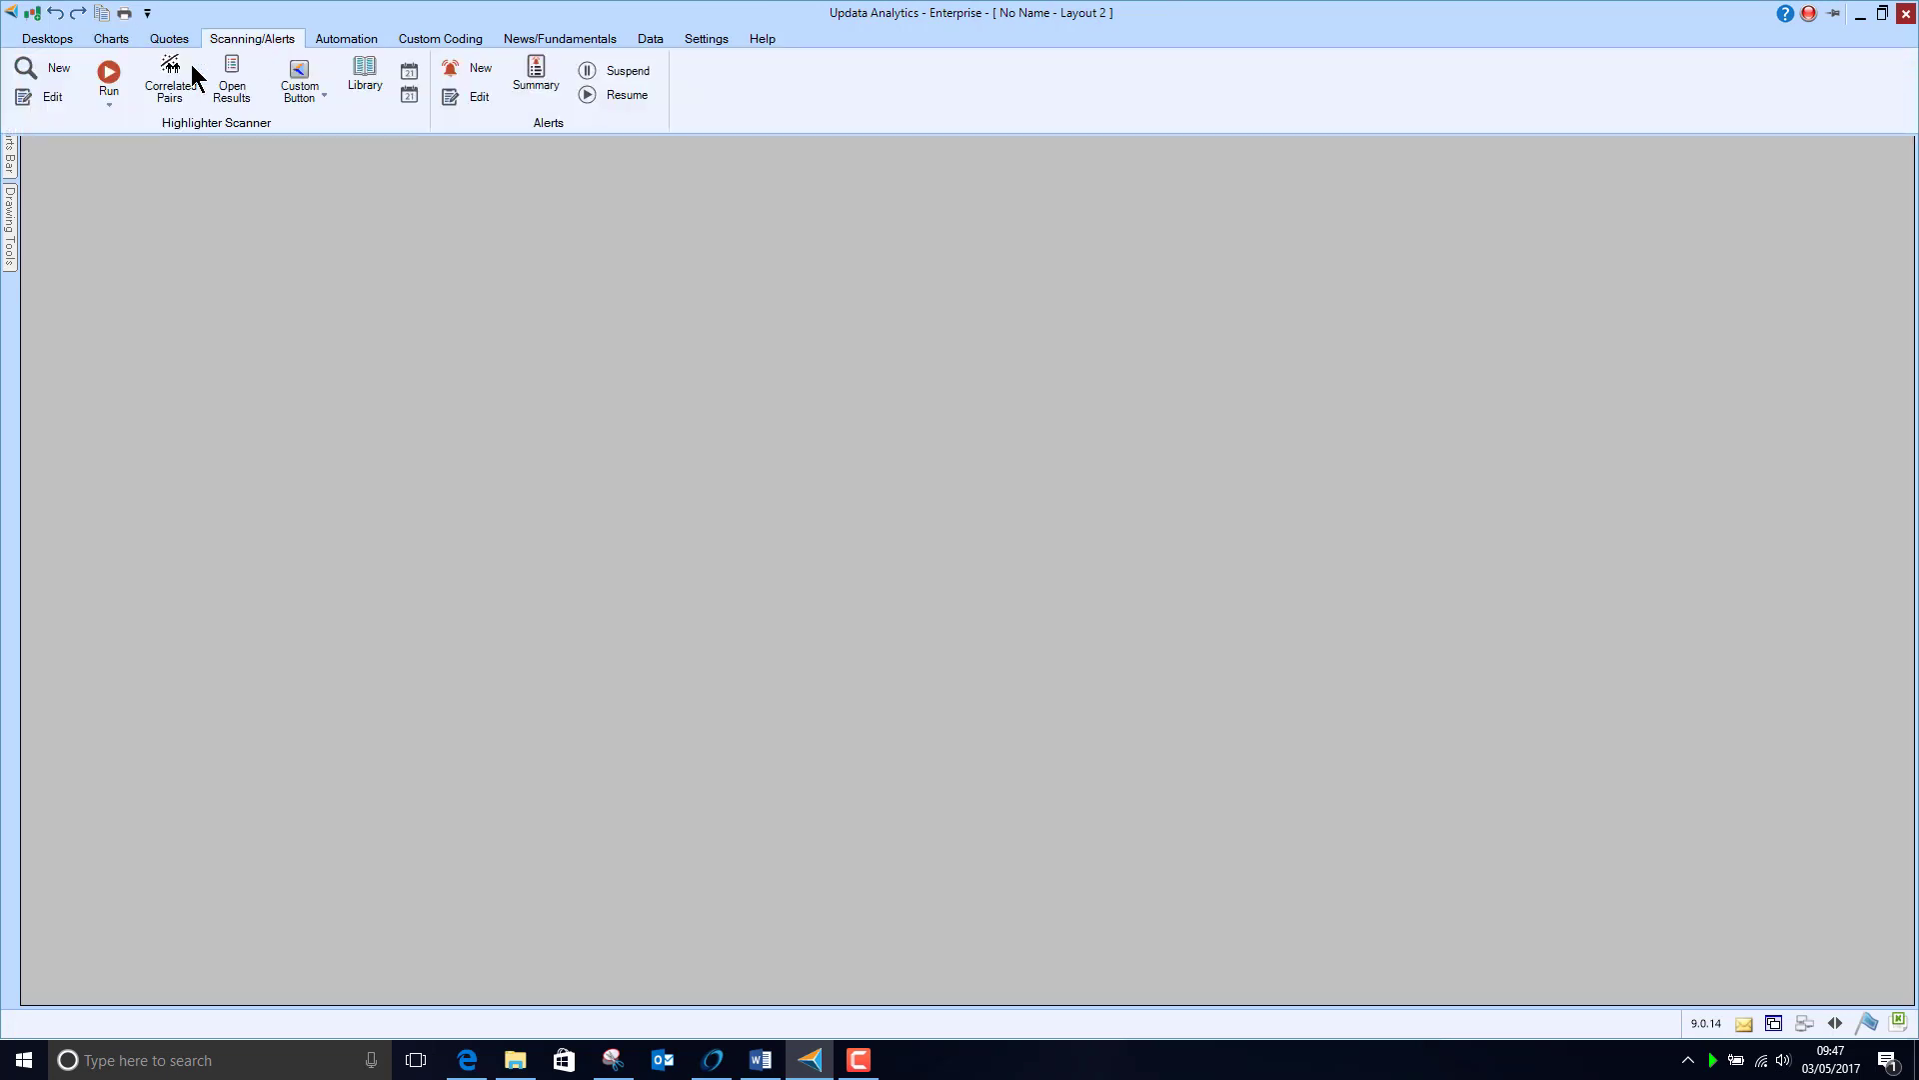
{"action": "left_click", "coordinate": [108, 93]}
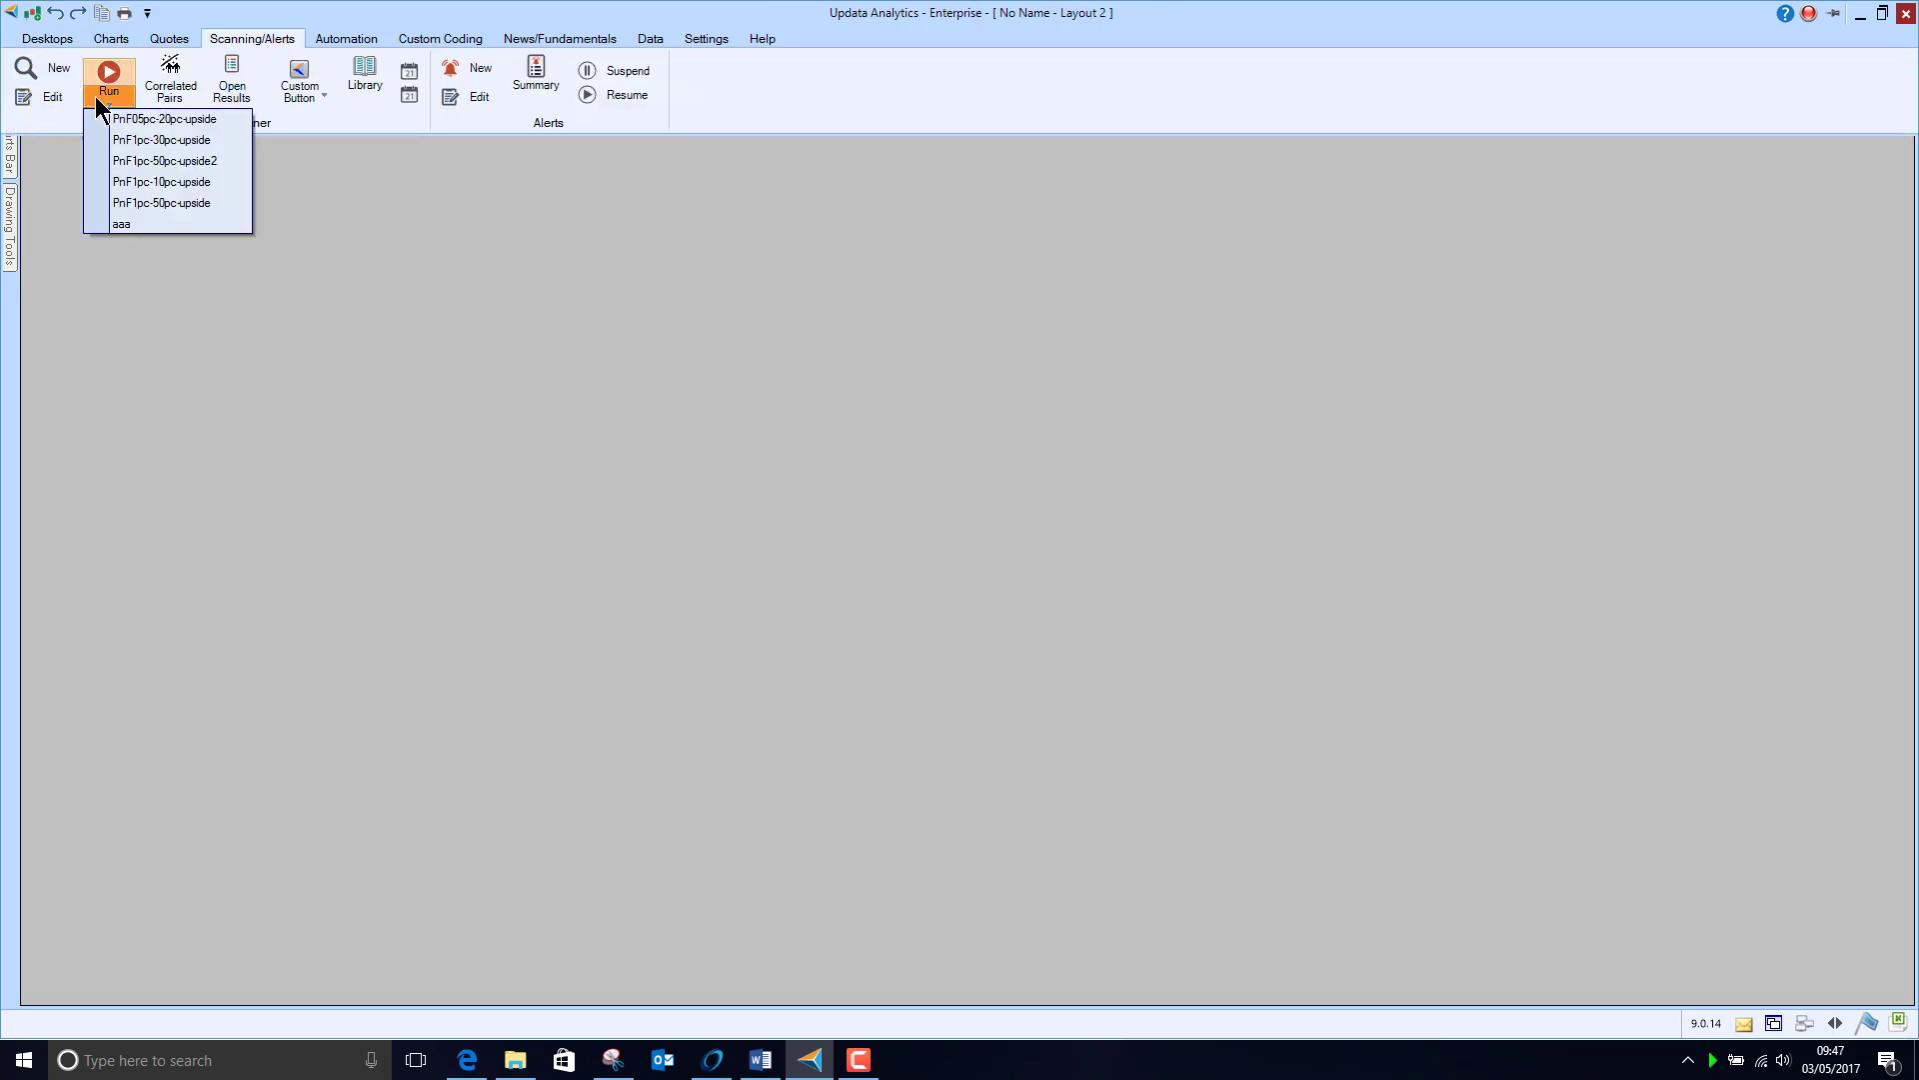
{"action": "left_click", "coordinate": [148, 119]}
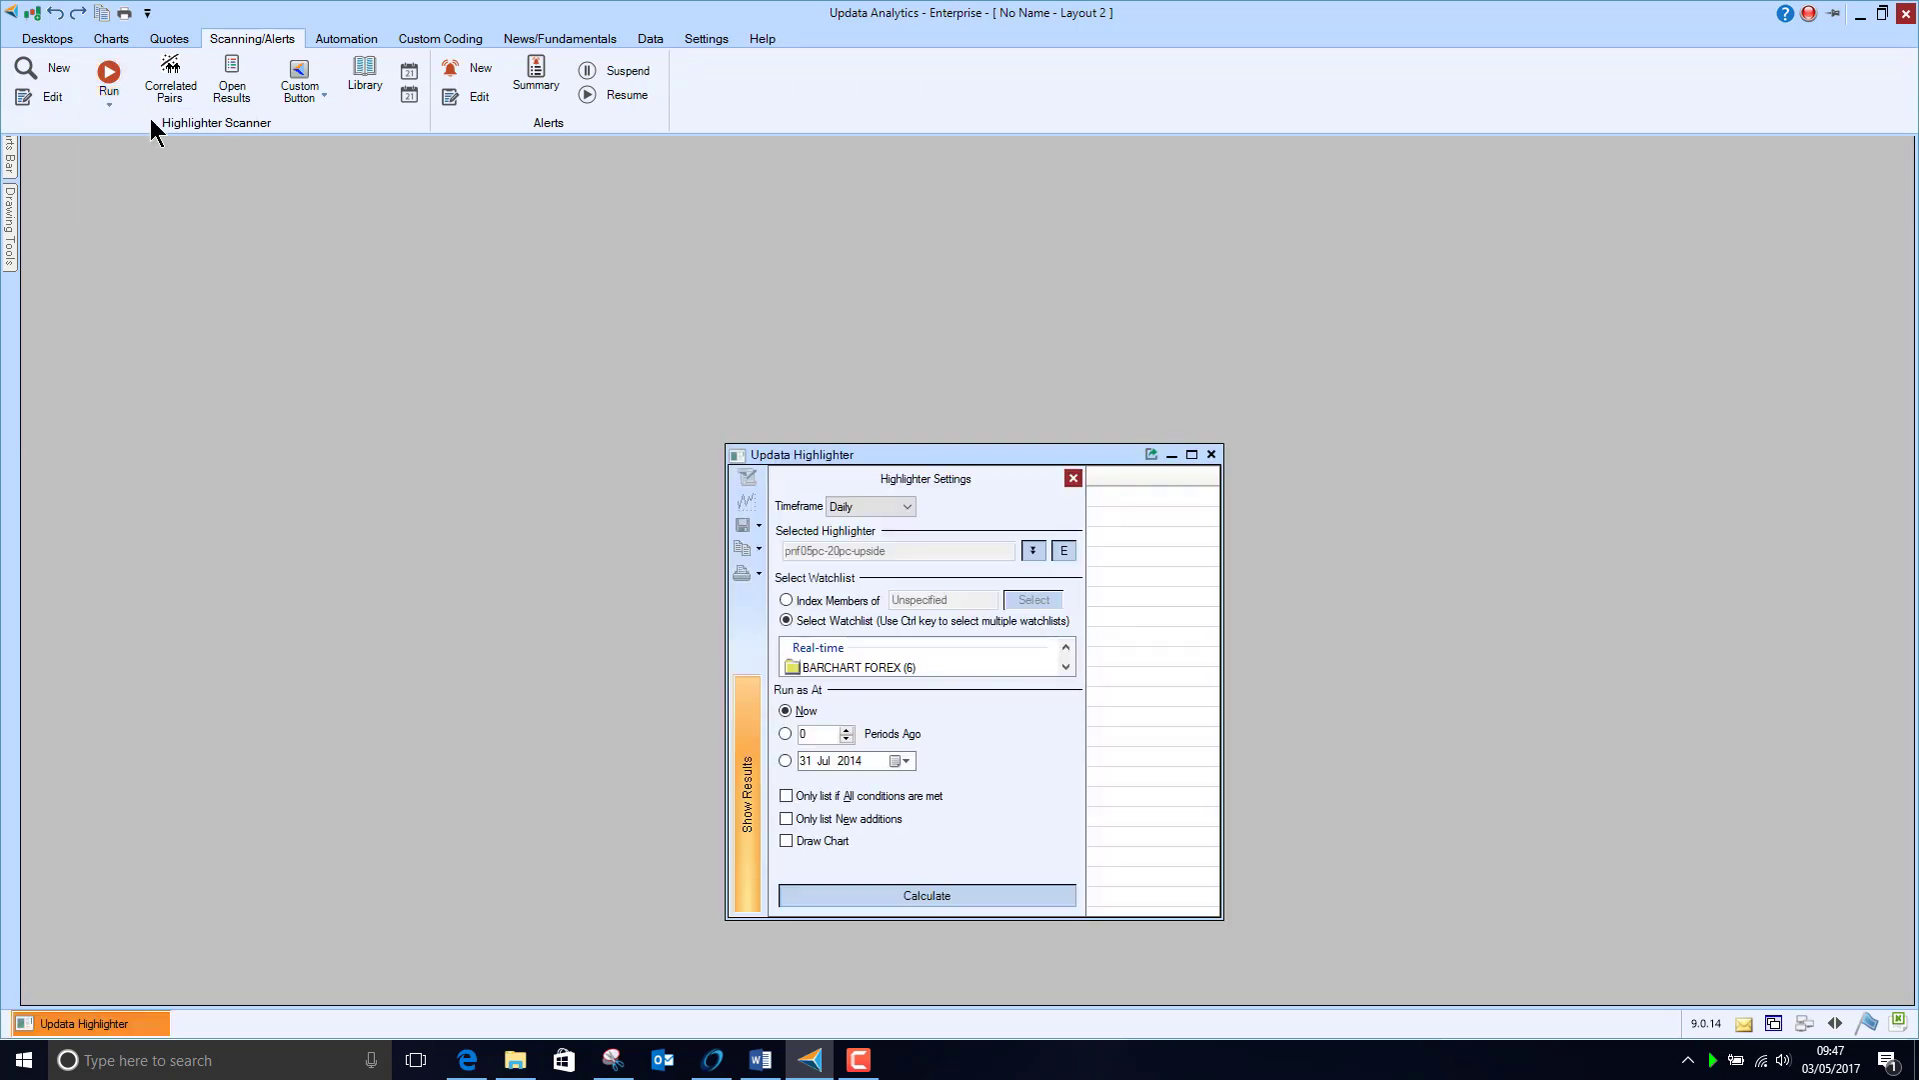
{"action": "left_click", "coordinate": [1066, 550]}
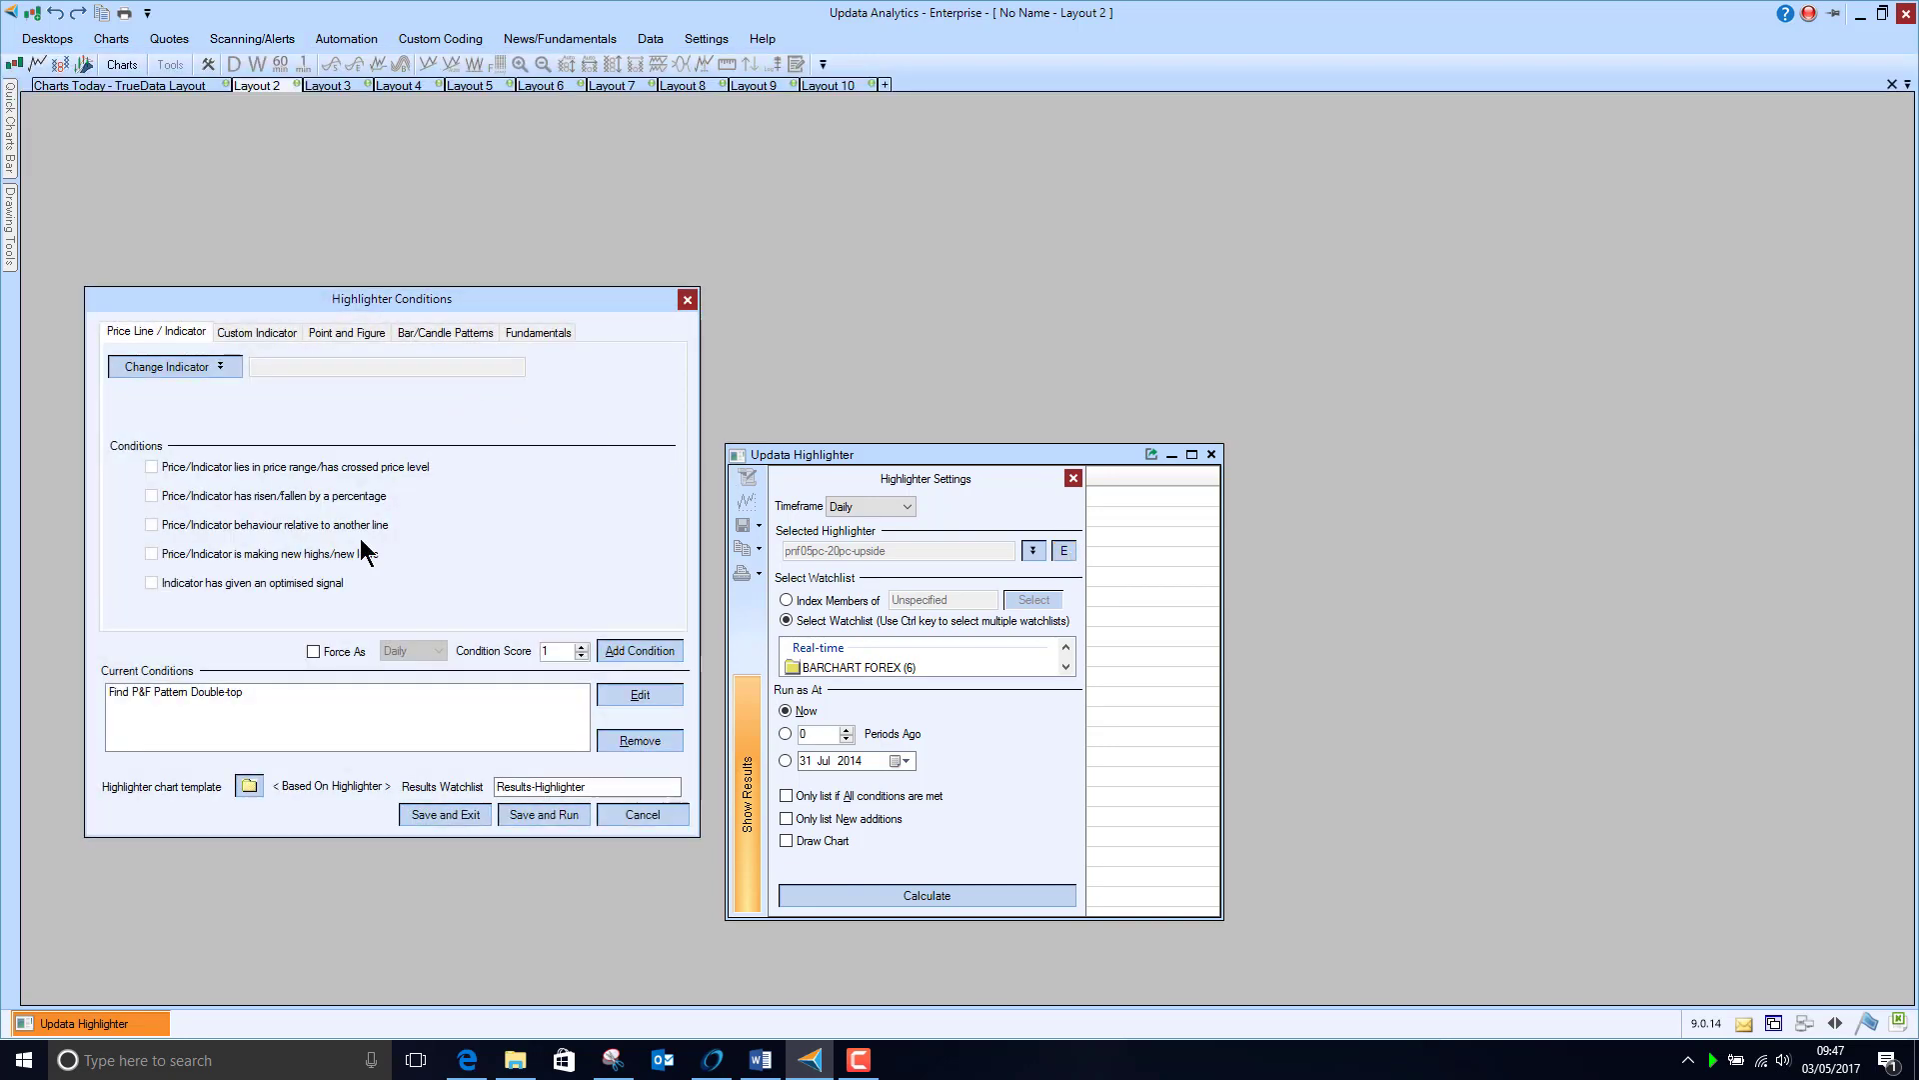
{"action": "double_click", "coordinate": [219, 692]}
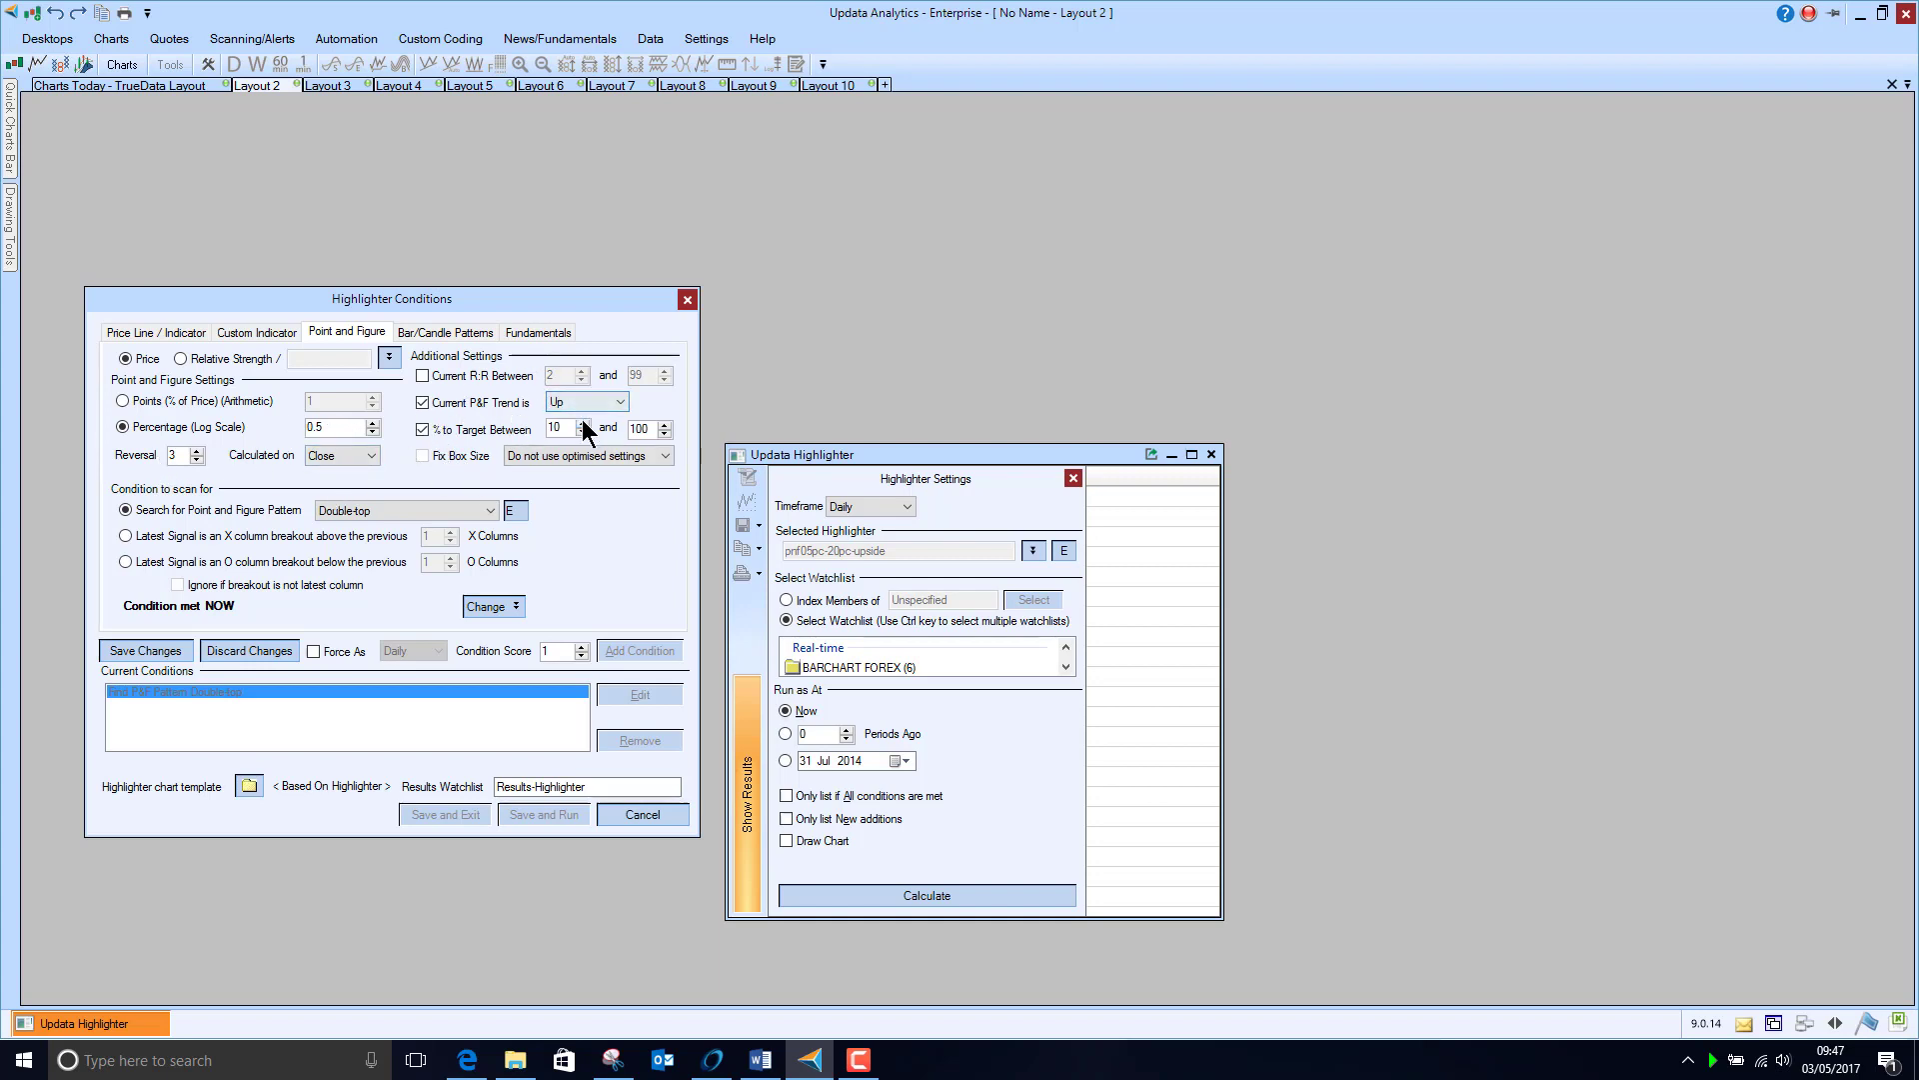
{"action": "left_click", "coordinate": [632, 815]}
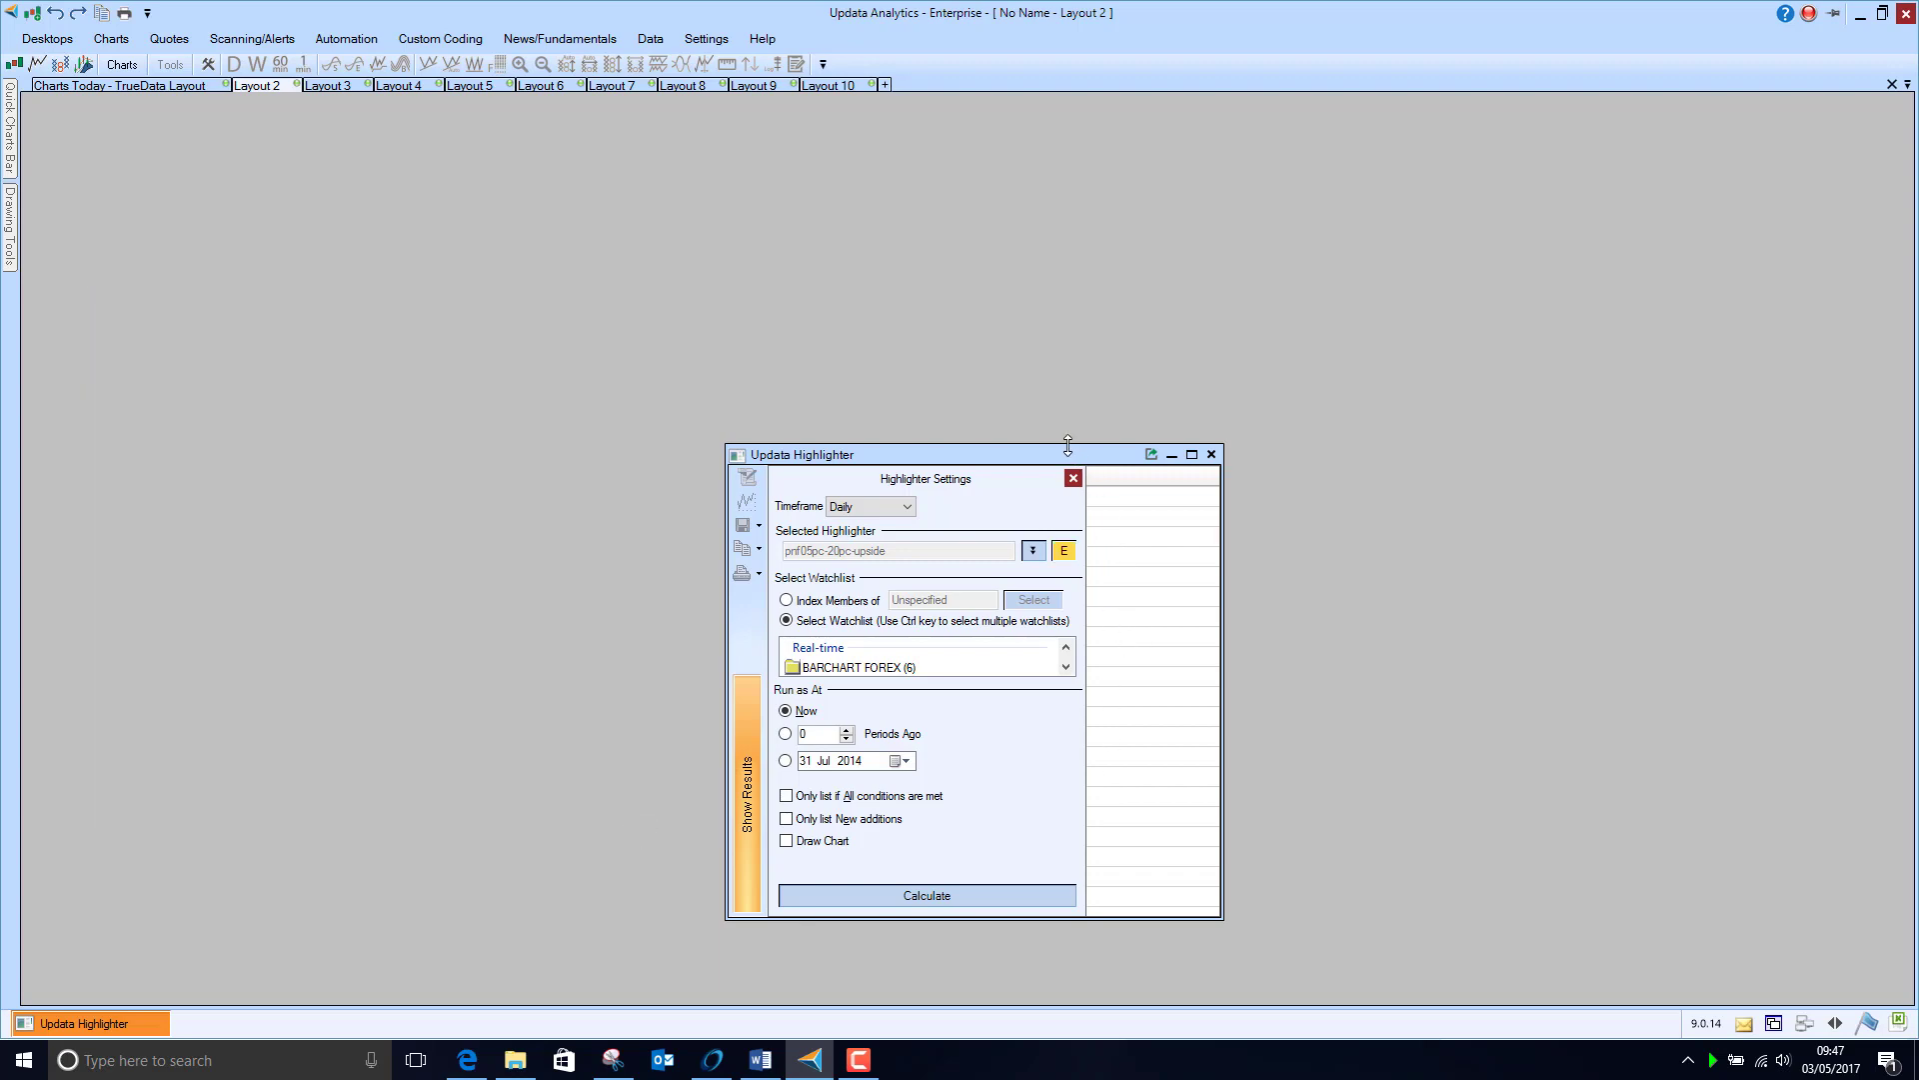
Run the upside scan across the watchlist and move the results window to the left
{"action": "left_click_drag", "start_coordinate": [1069, 451], "coordinate": [1068, 121]}
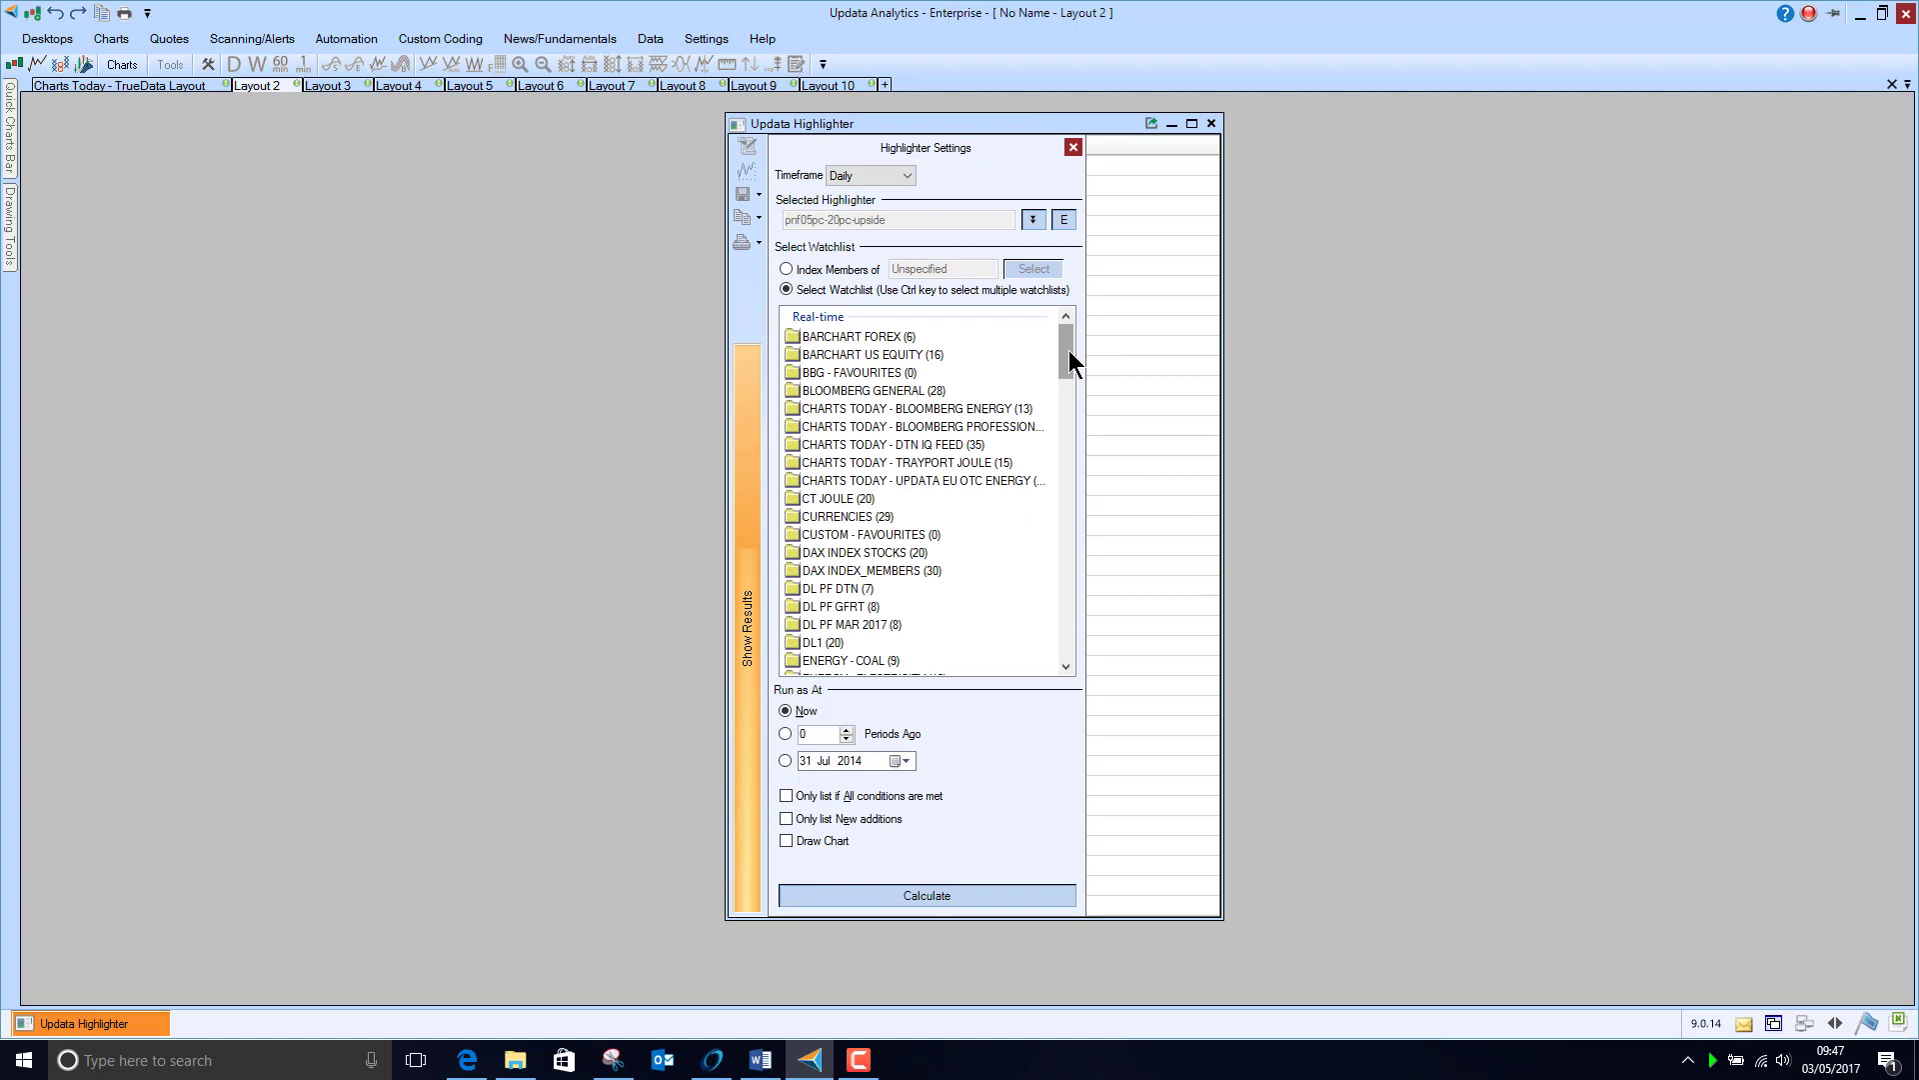
{"action": "left_click_drag", "start_coordinate": [1070, 349], "coordinate": [1084, 507]}
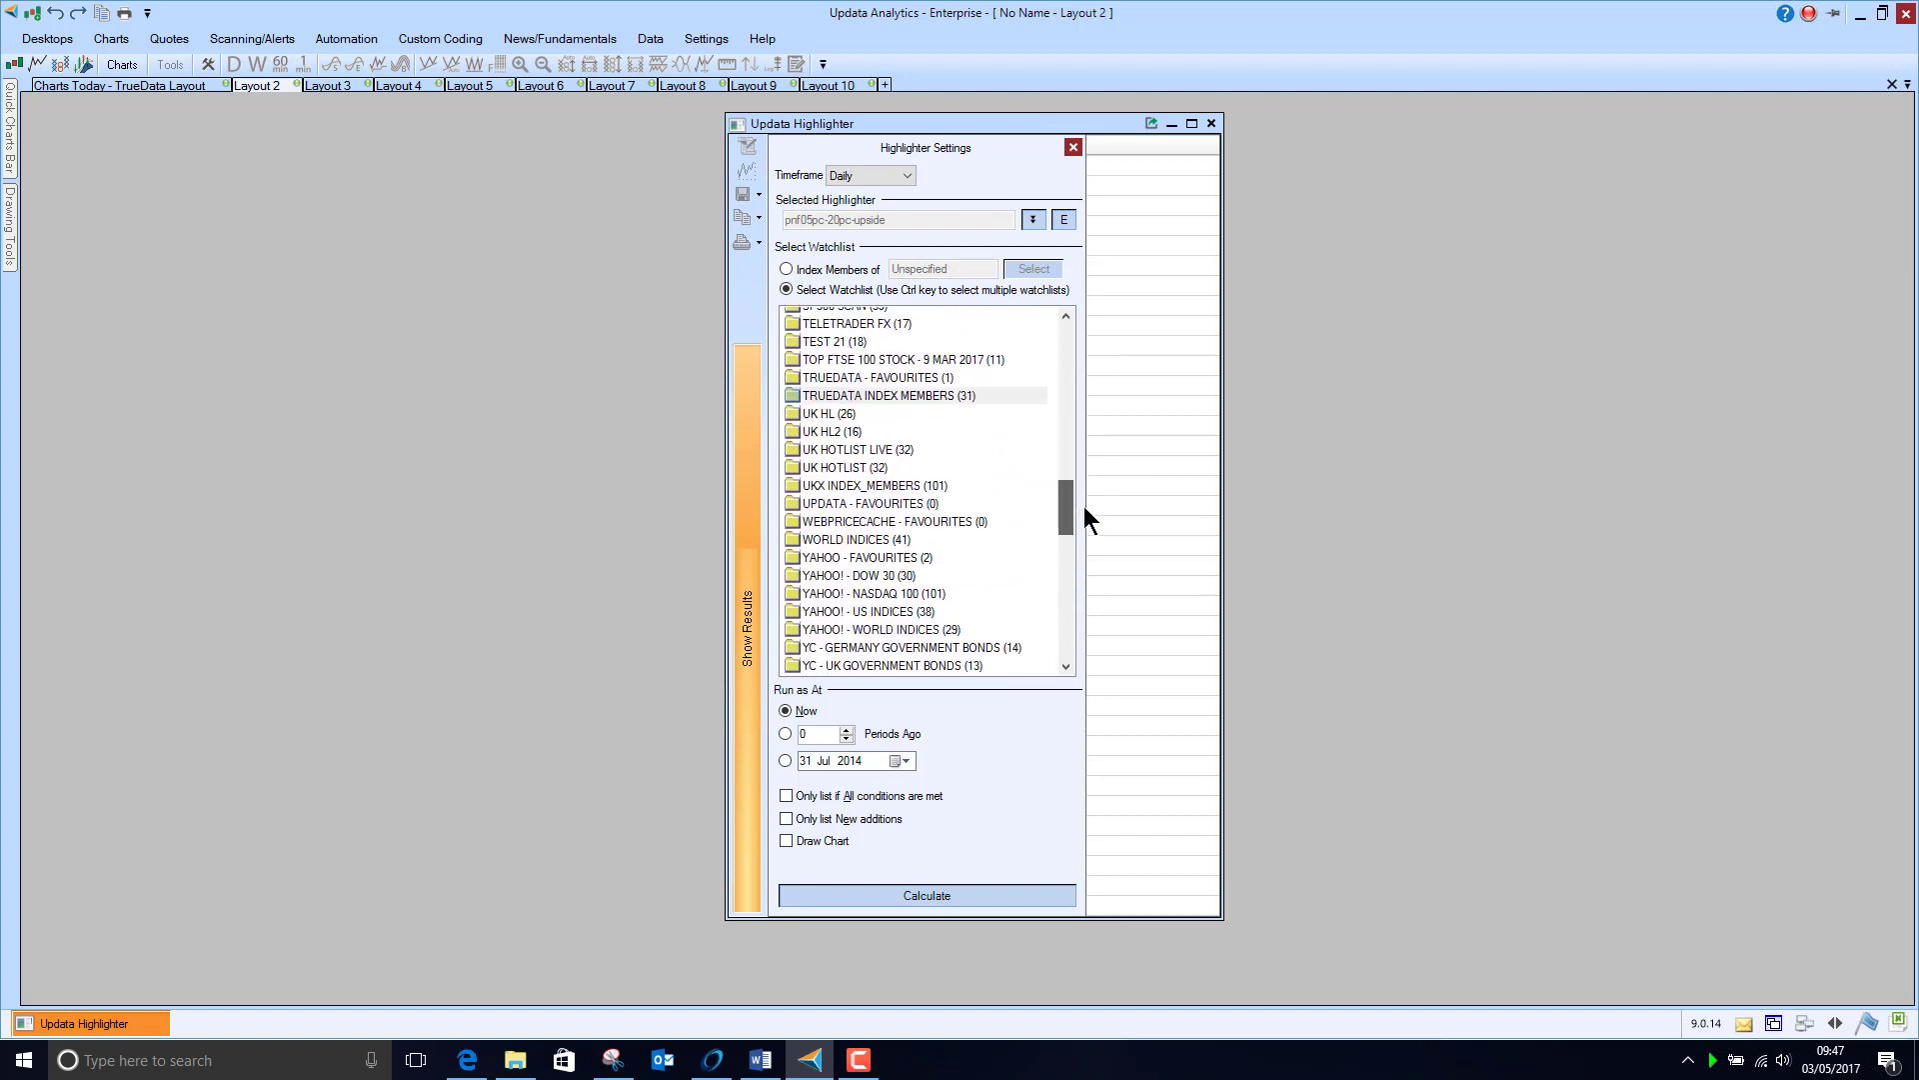
{"action": "left_click", "coordinate": [920, 898]}
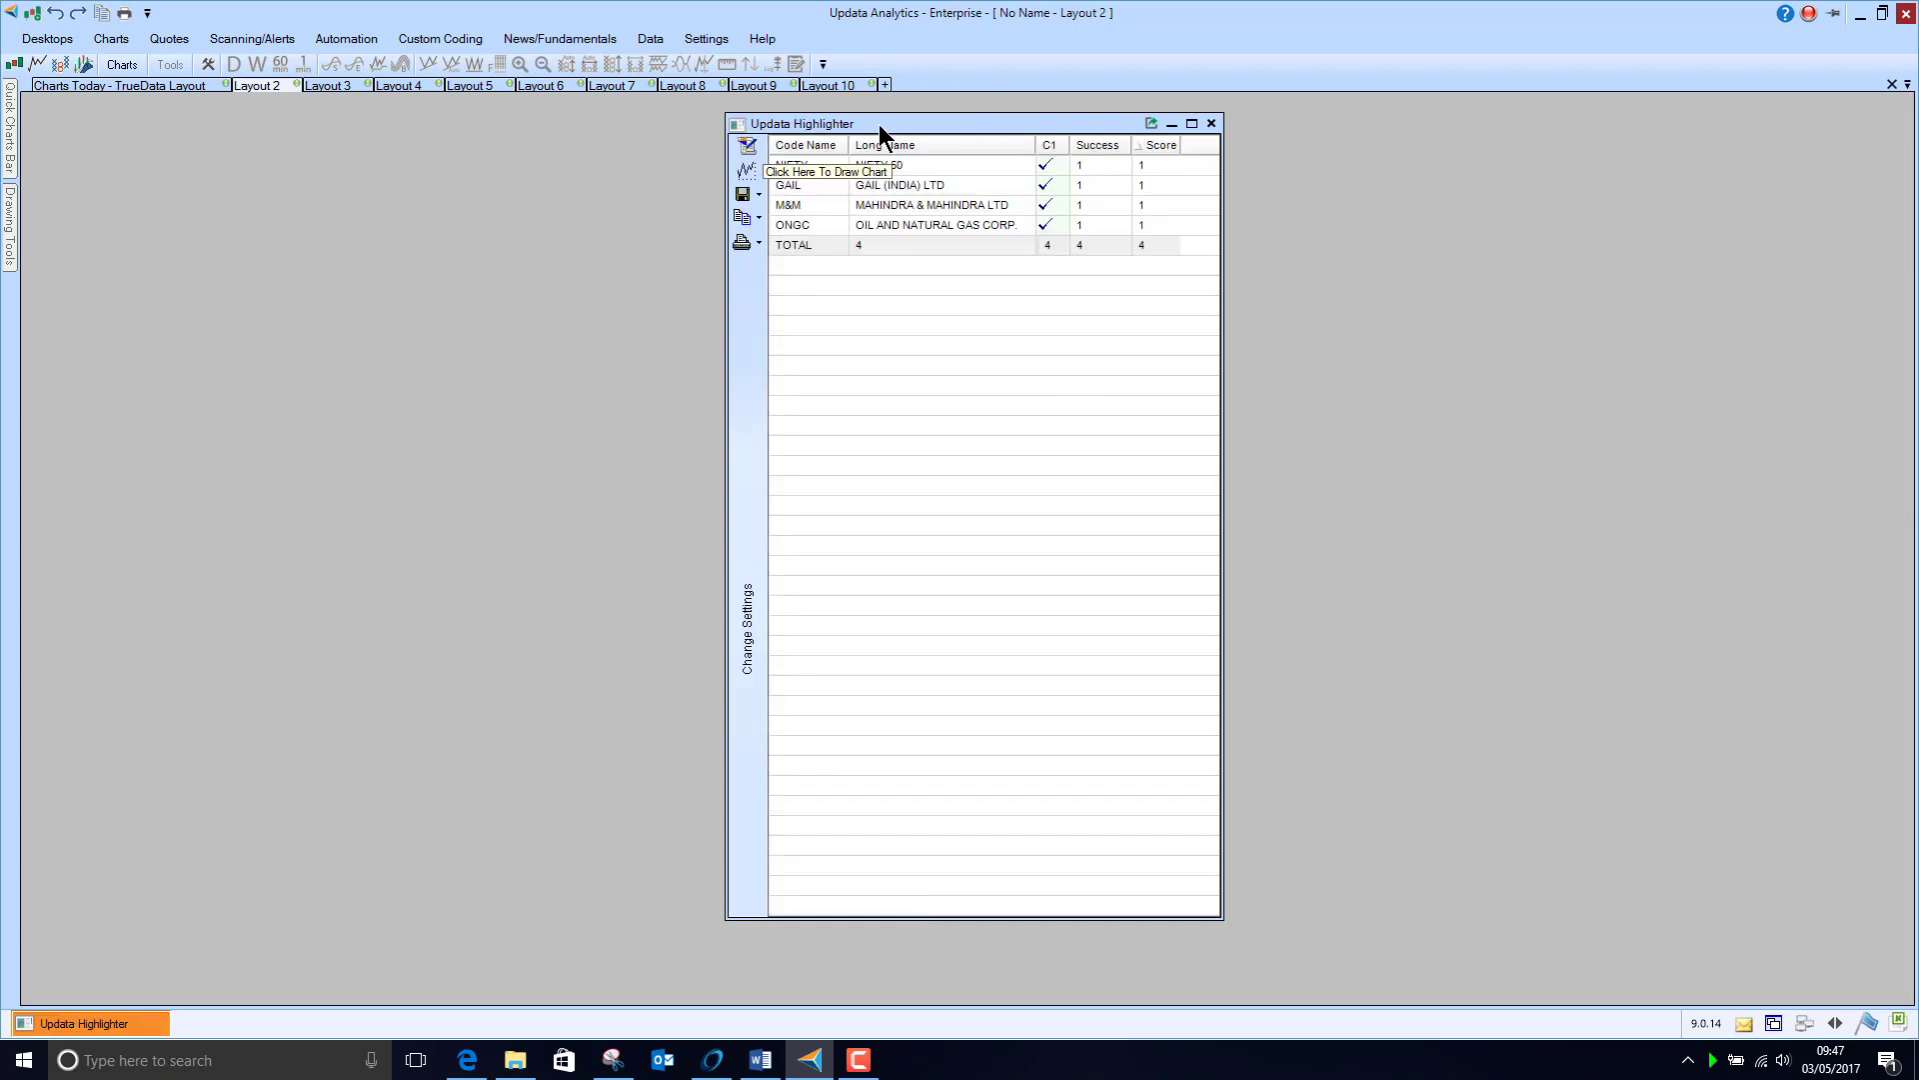
{"action": "left_click_drag", "start_coordinate": [880, 125], "coordinate": [269, 167]}
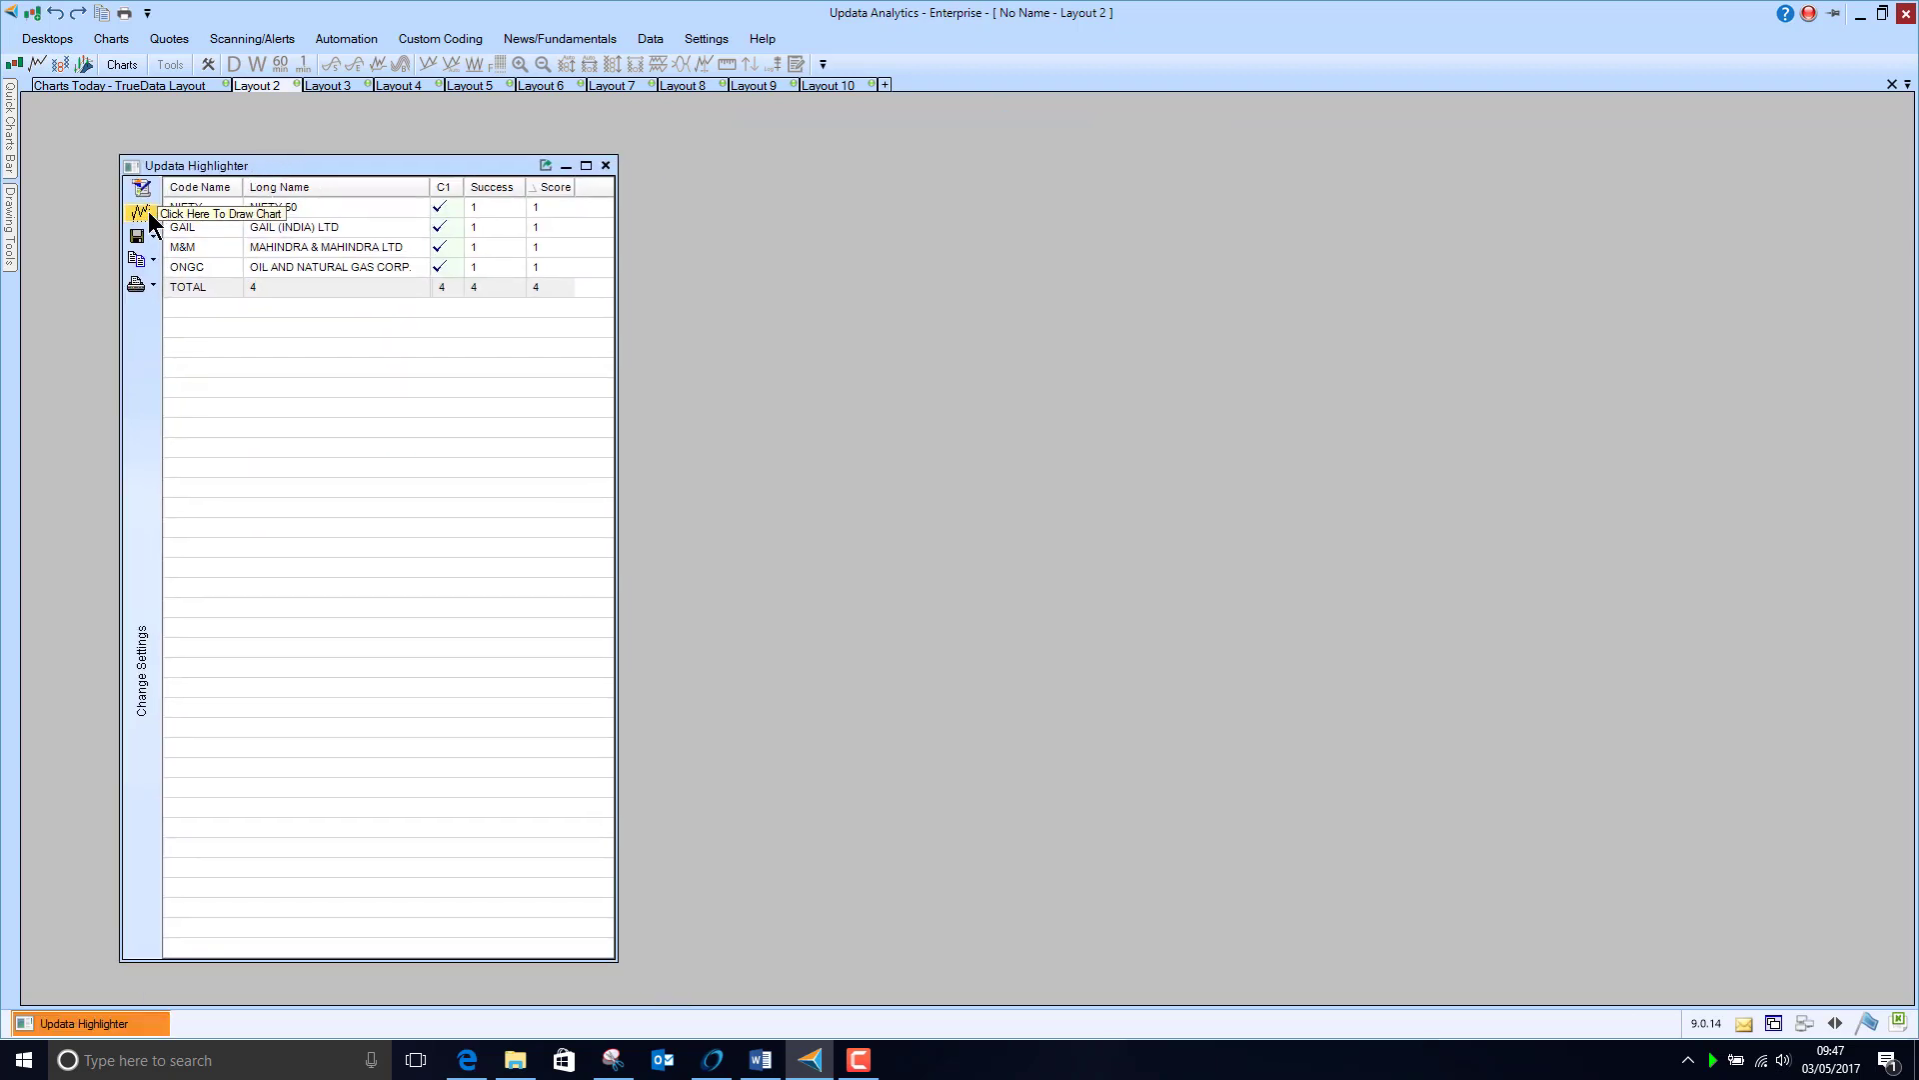
Chart the scan results NIFTY 50, GAIL, M&M and ONGC in turn, then switch to the RSI system test layout
{"action": "left_click", "coordinate": [140, 212]}
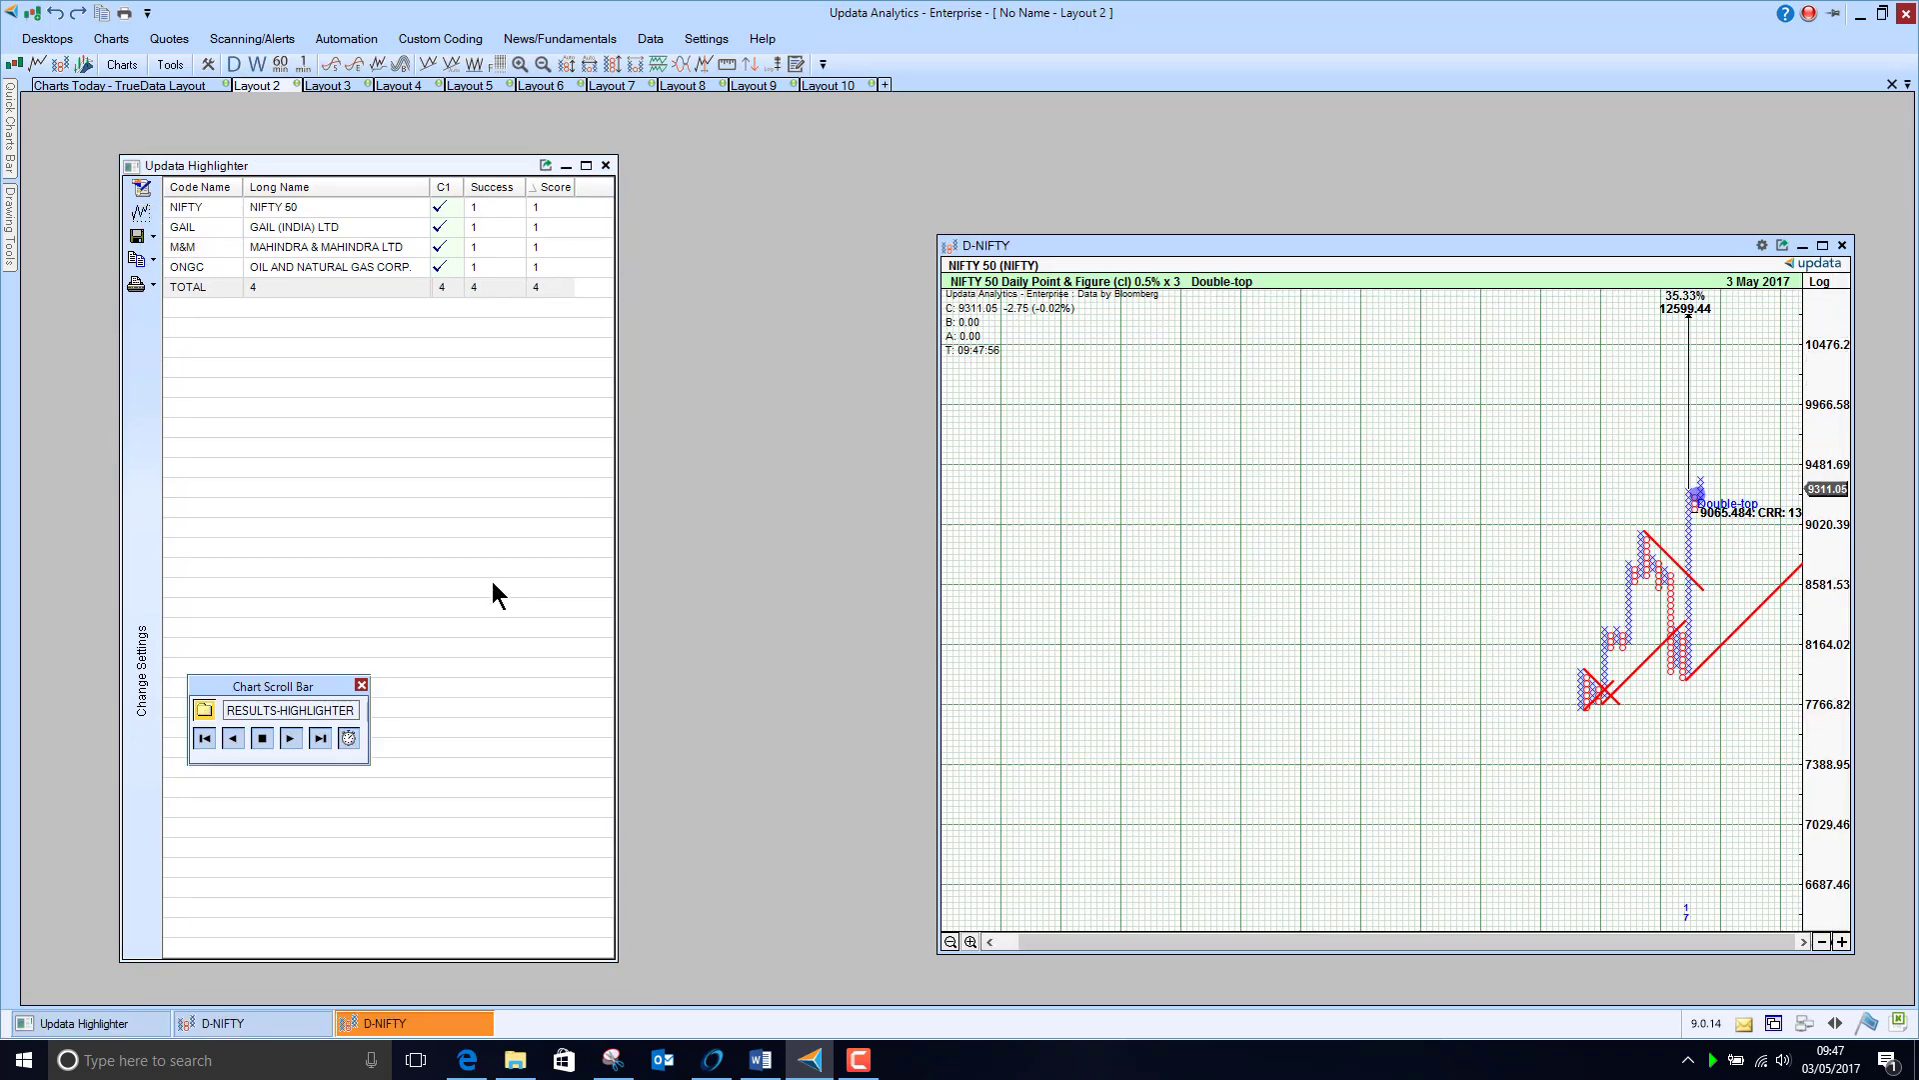
{"action": "left_click", "coordinate": [289, 739]}
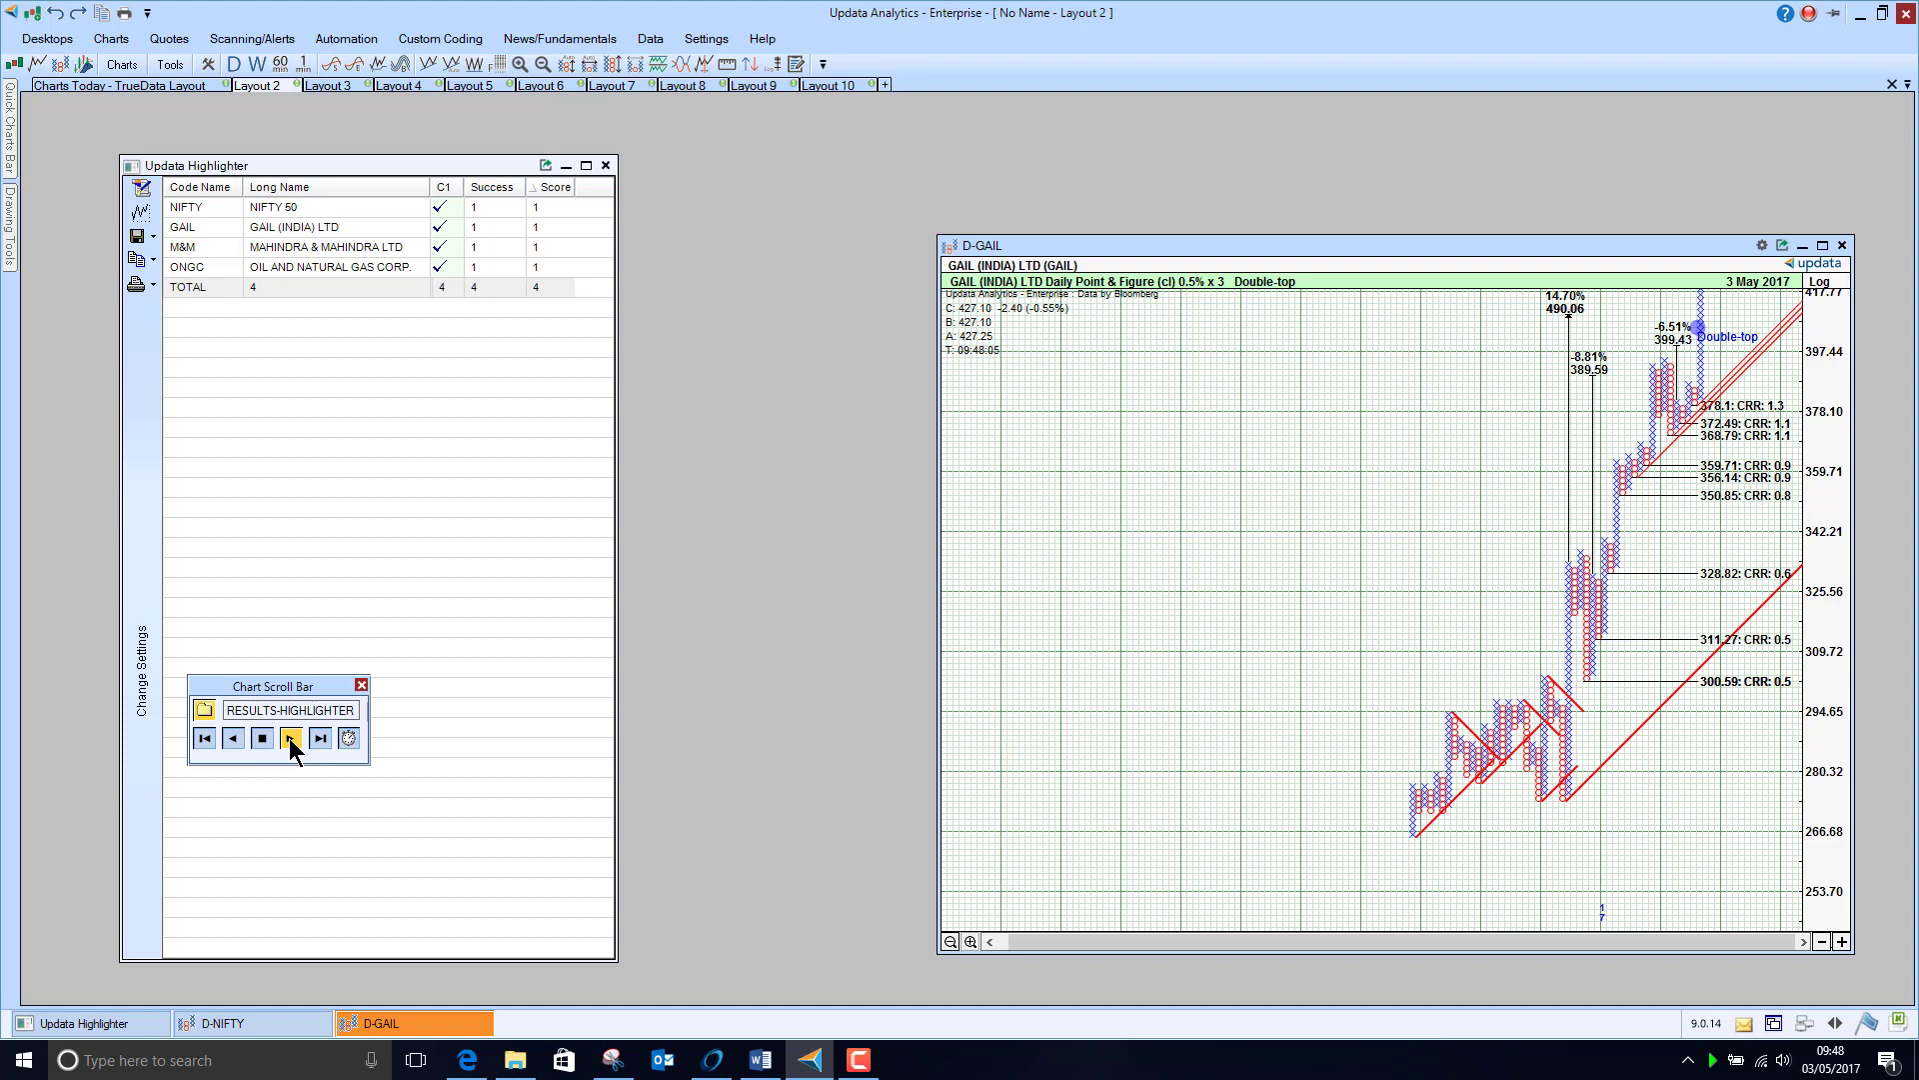
{"action": "left_click", "coordinate": [289, 738]}
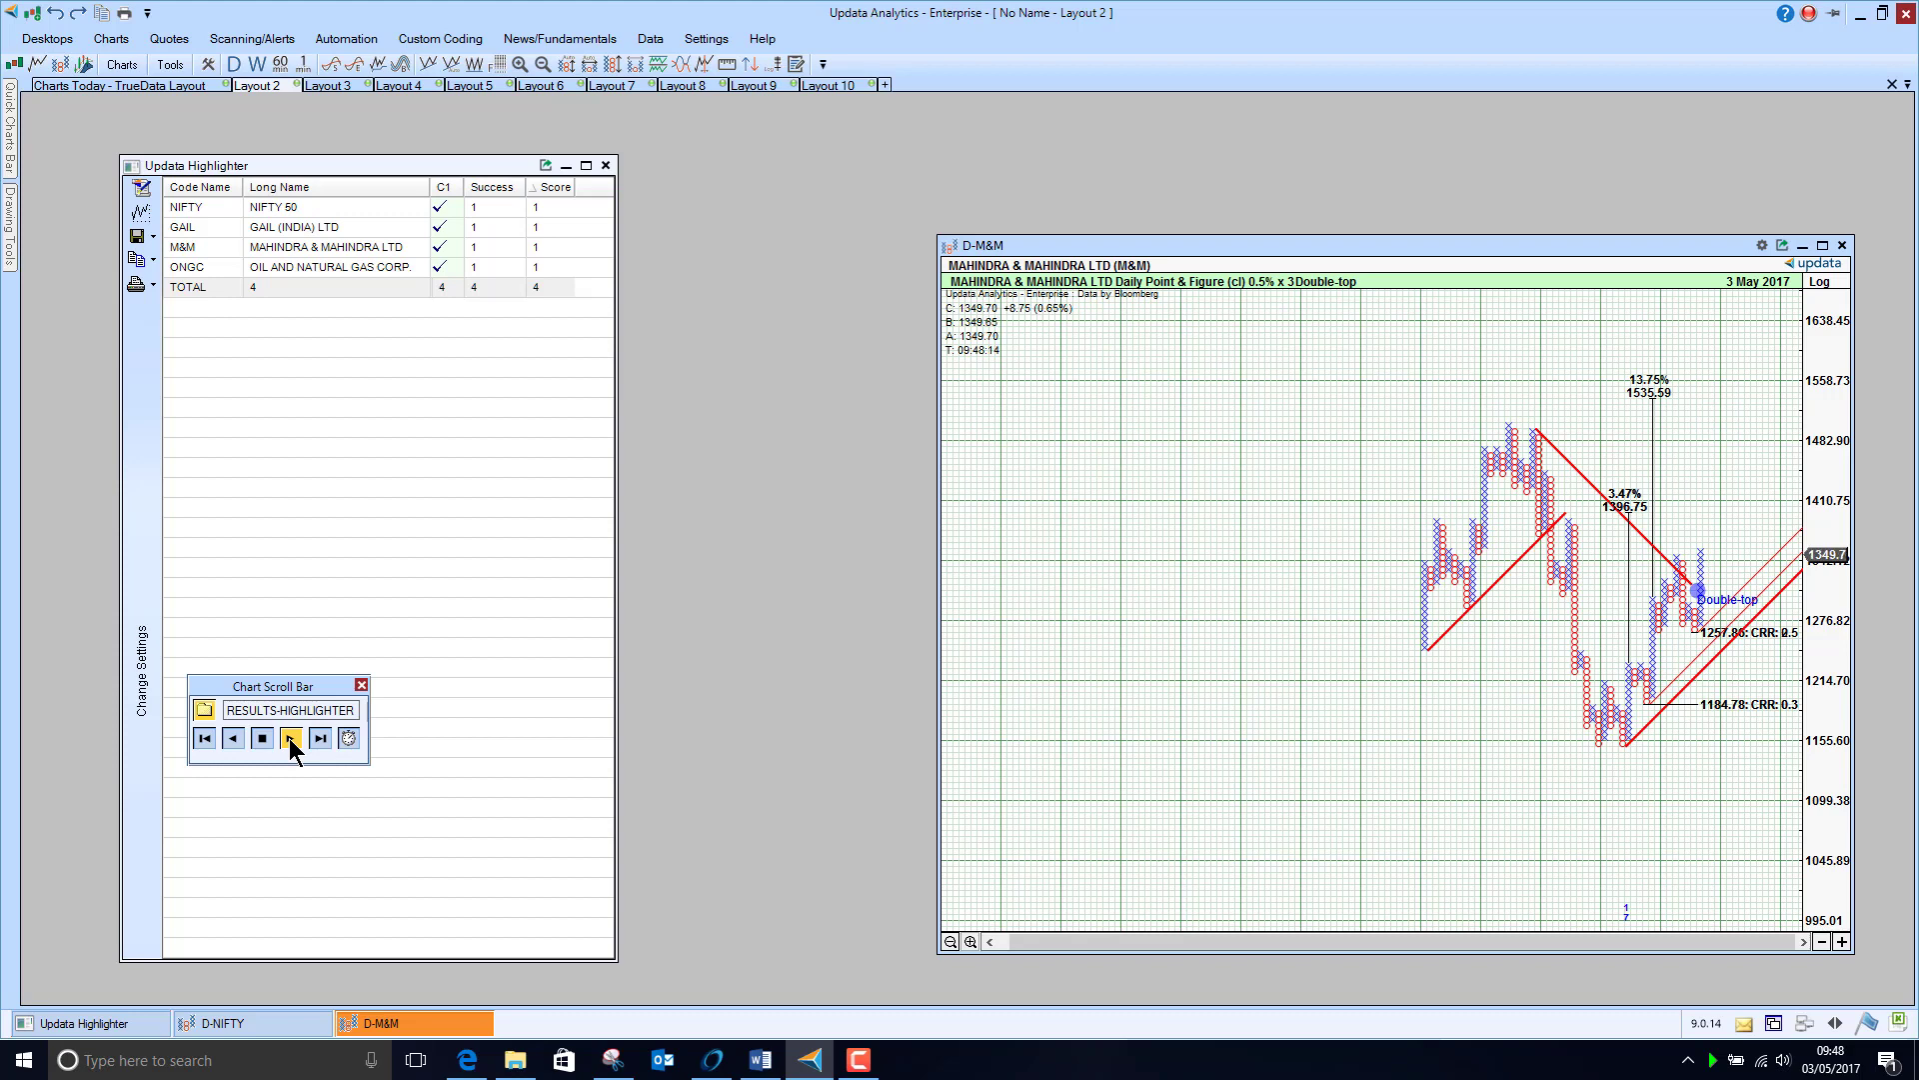
{"action": "left_click", "coordinate": [291, 738]}
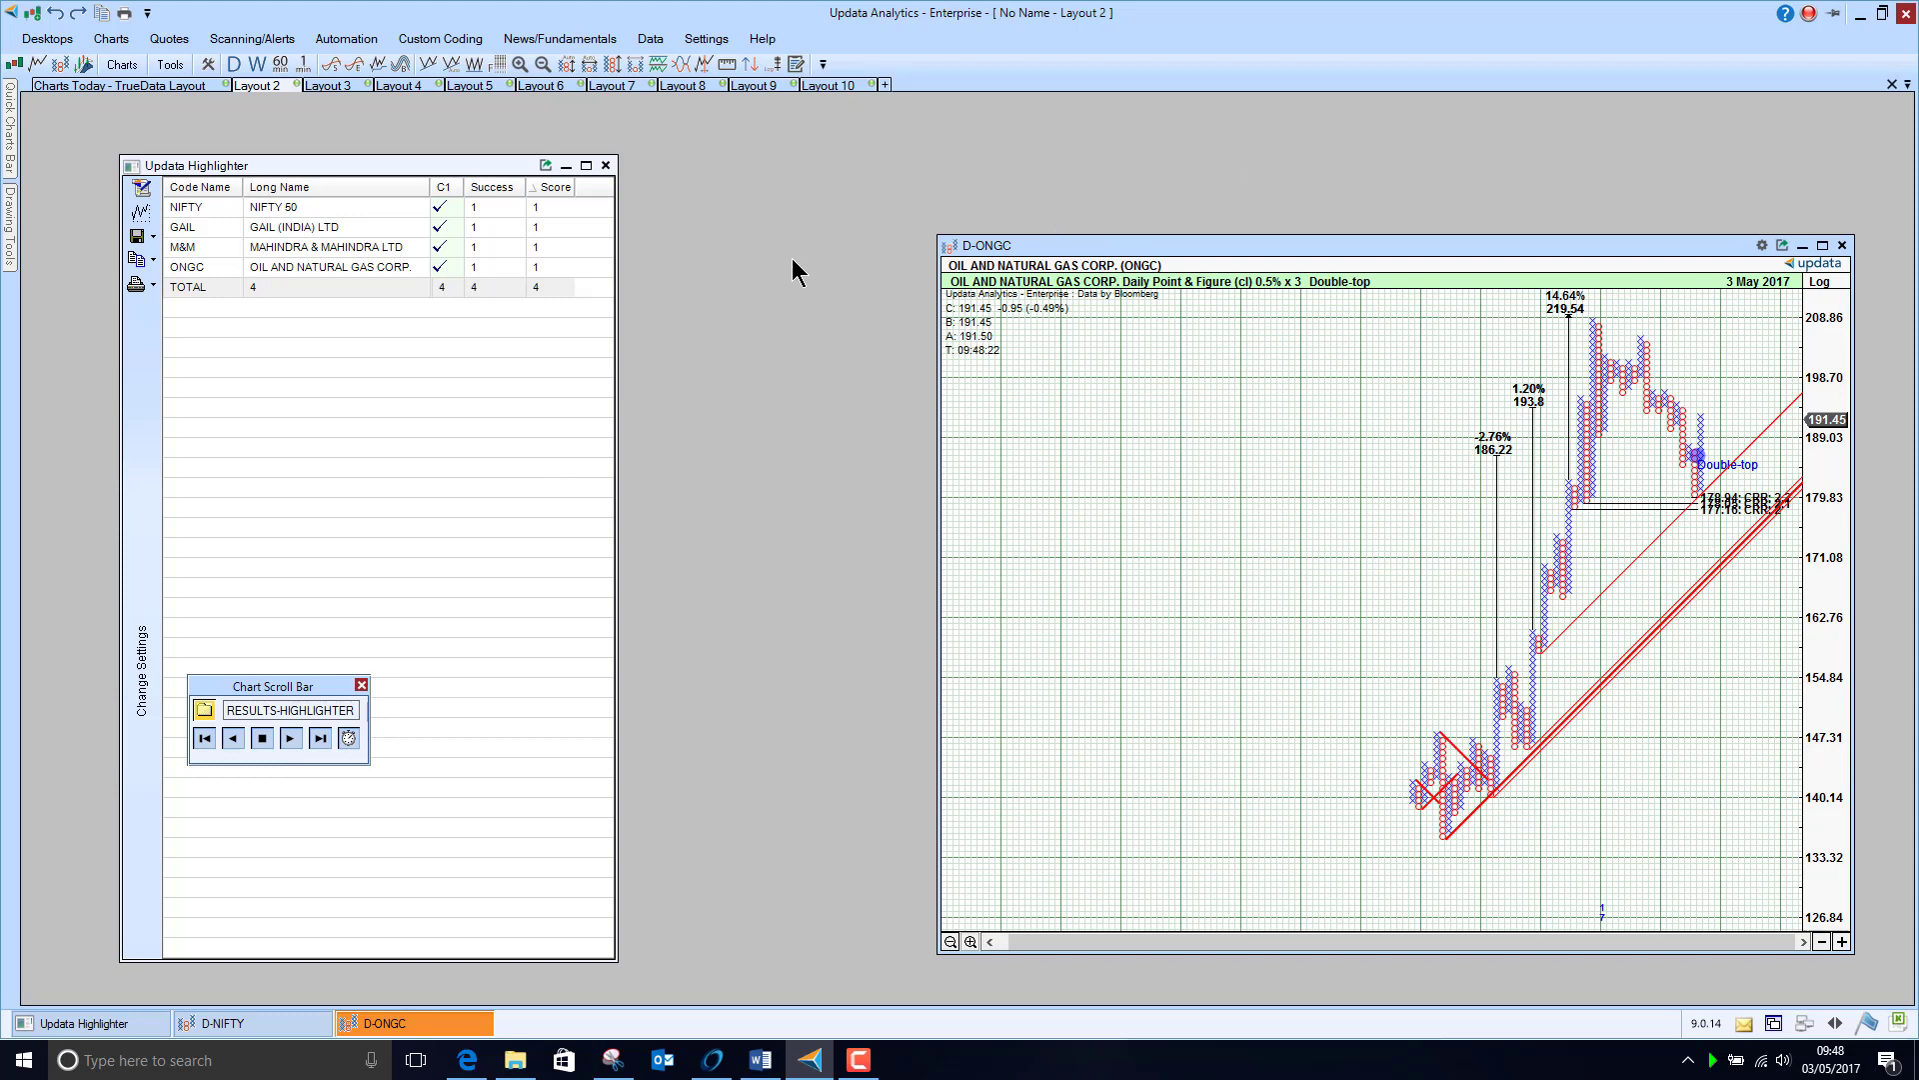
{"action": "left_click", "coordinate": [337, 86]}
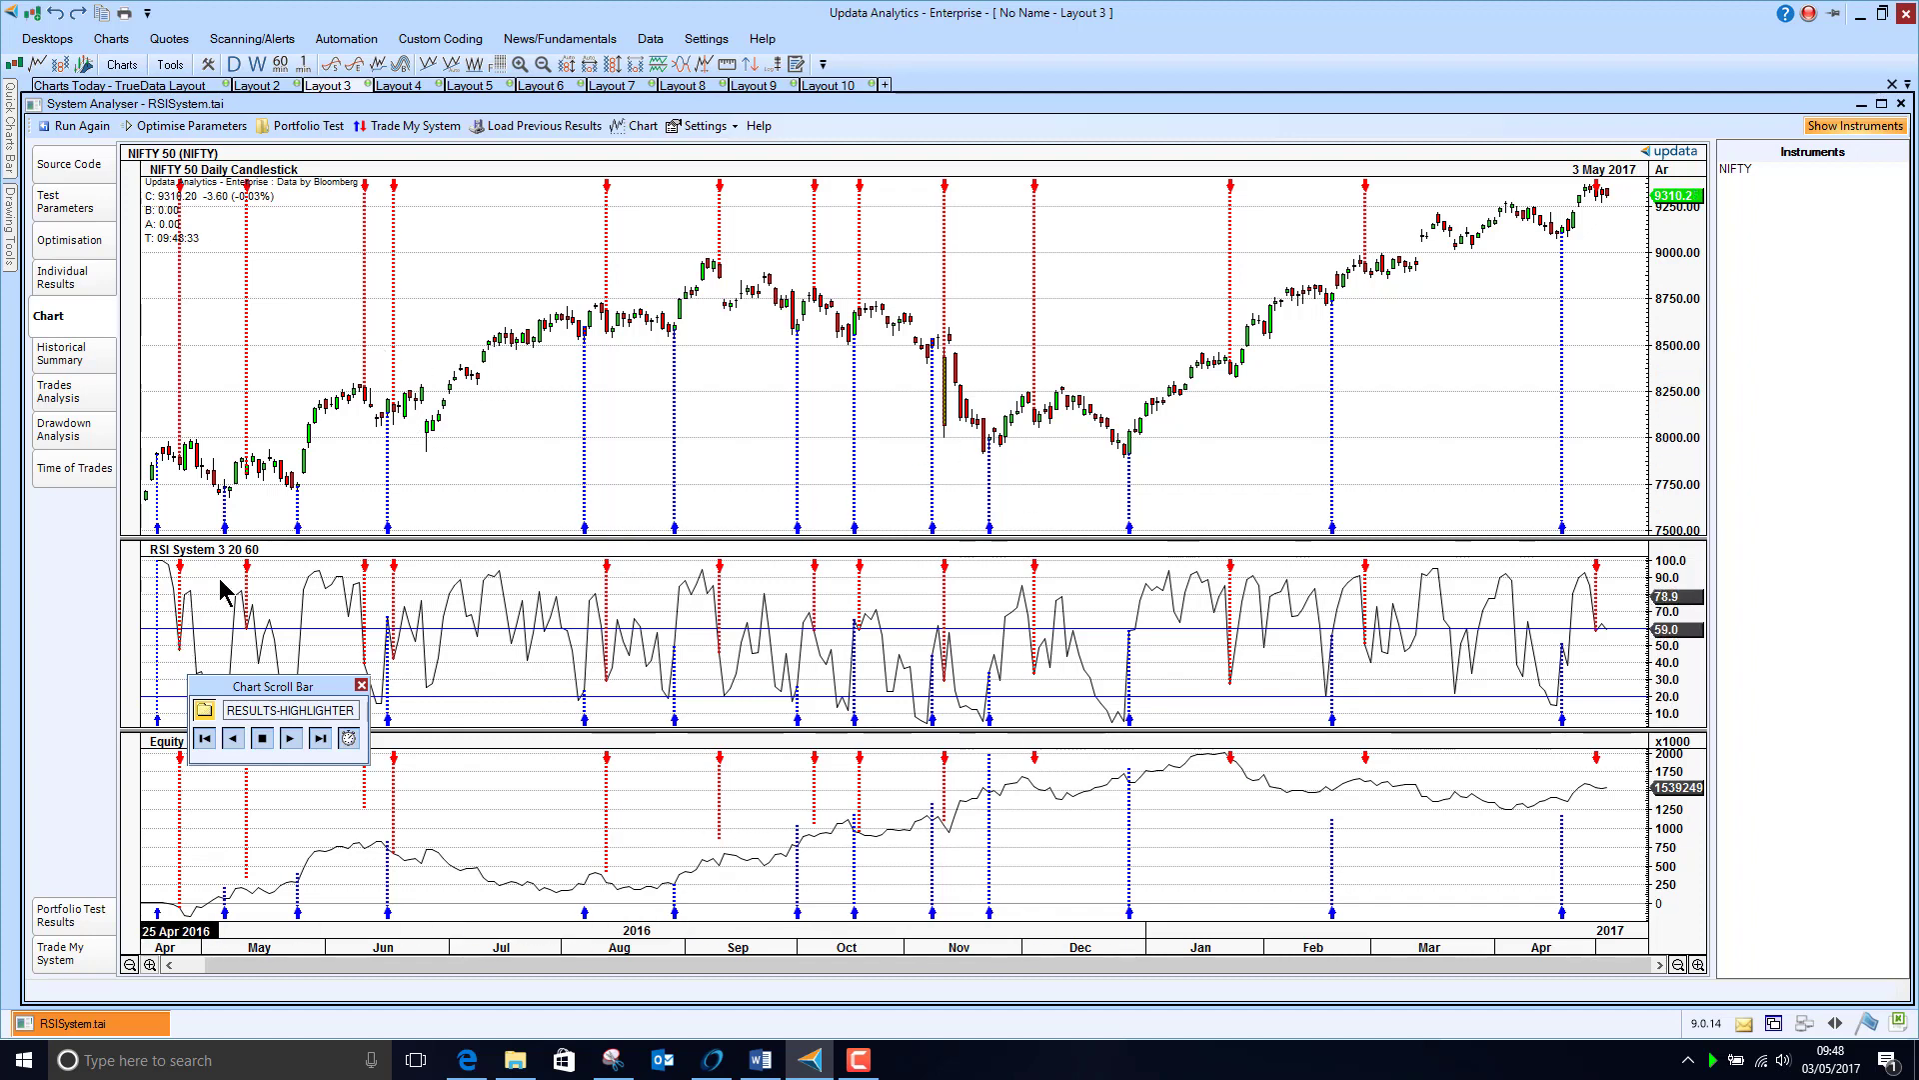
Browse the RSI test's individual results, optimisation heatmap, test parameters and chart
{"action": "left_click", "coordinate": [63, 278]}
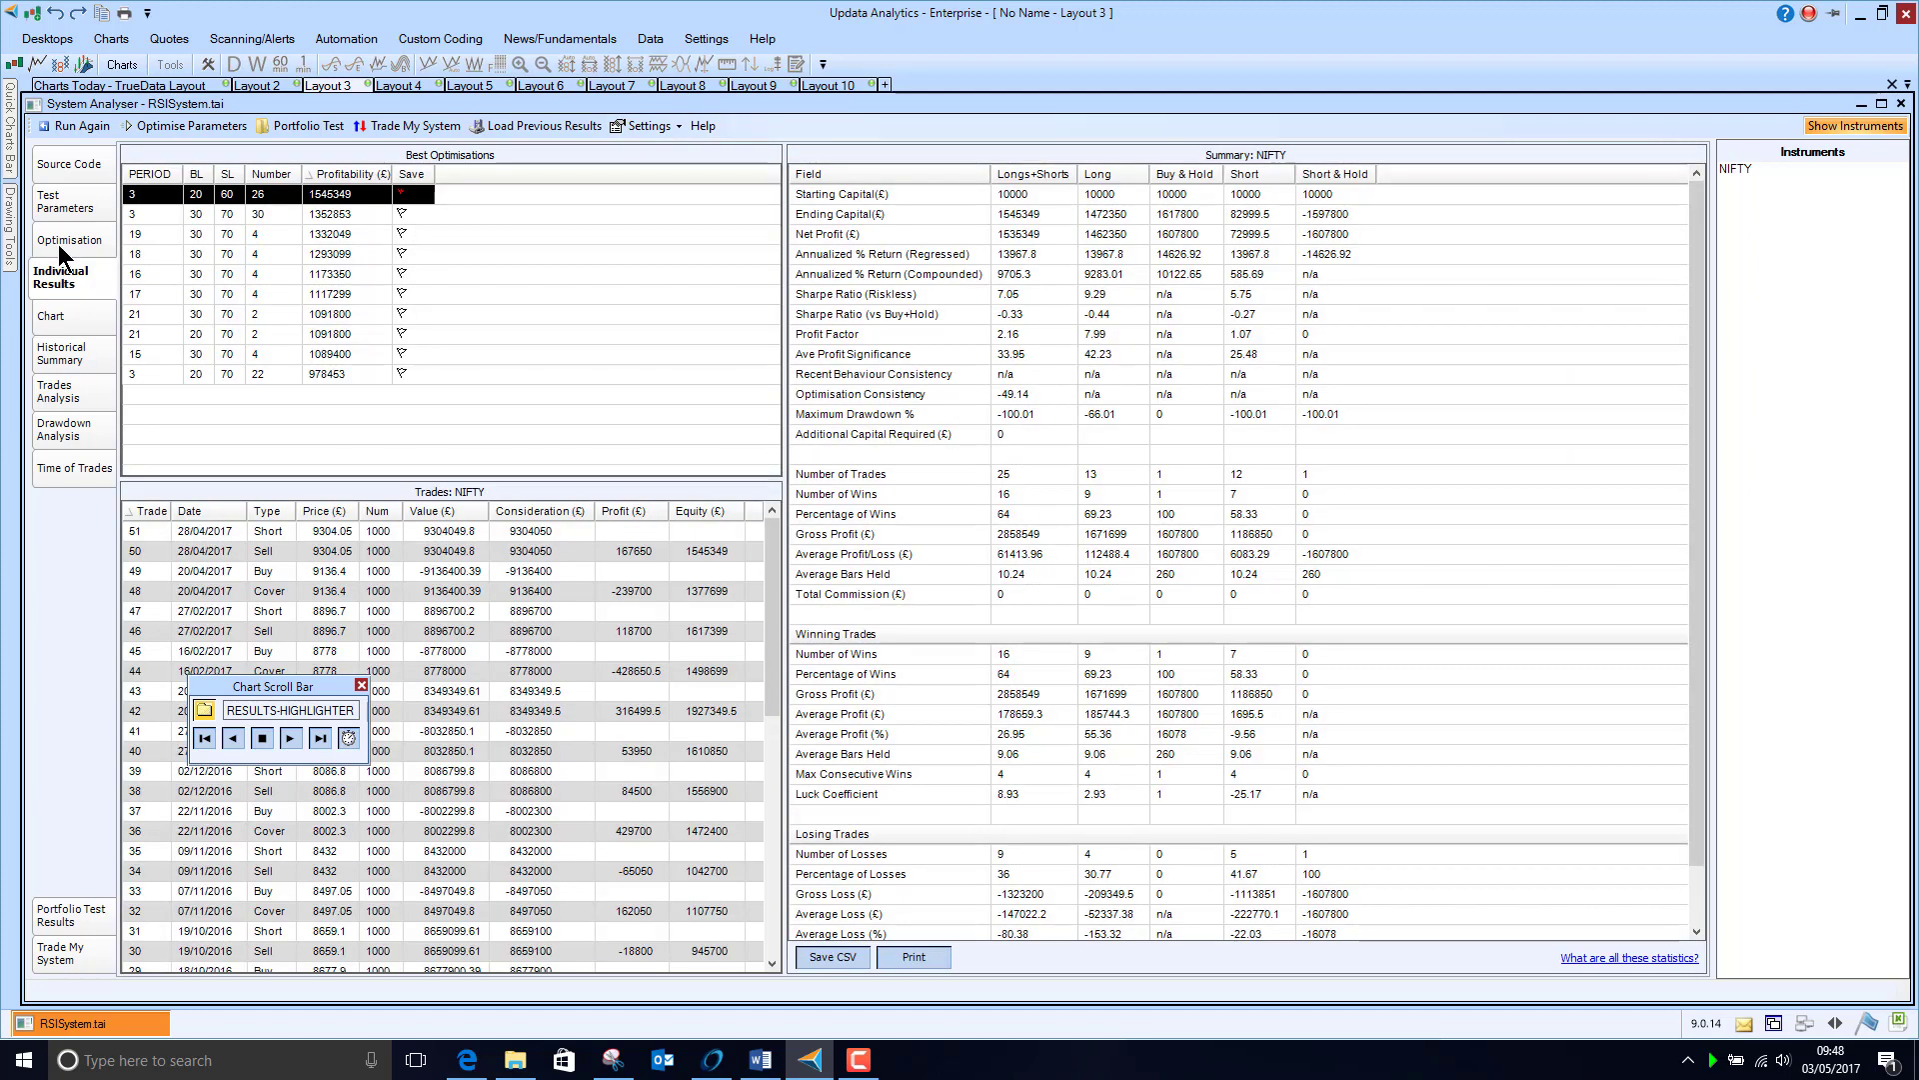
{"action": "left_click", "coordinate": [66, 242]}
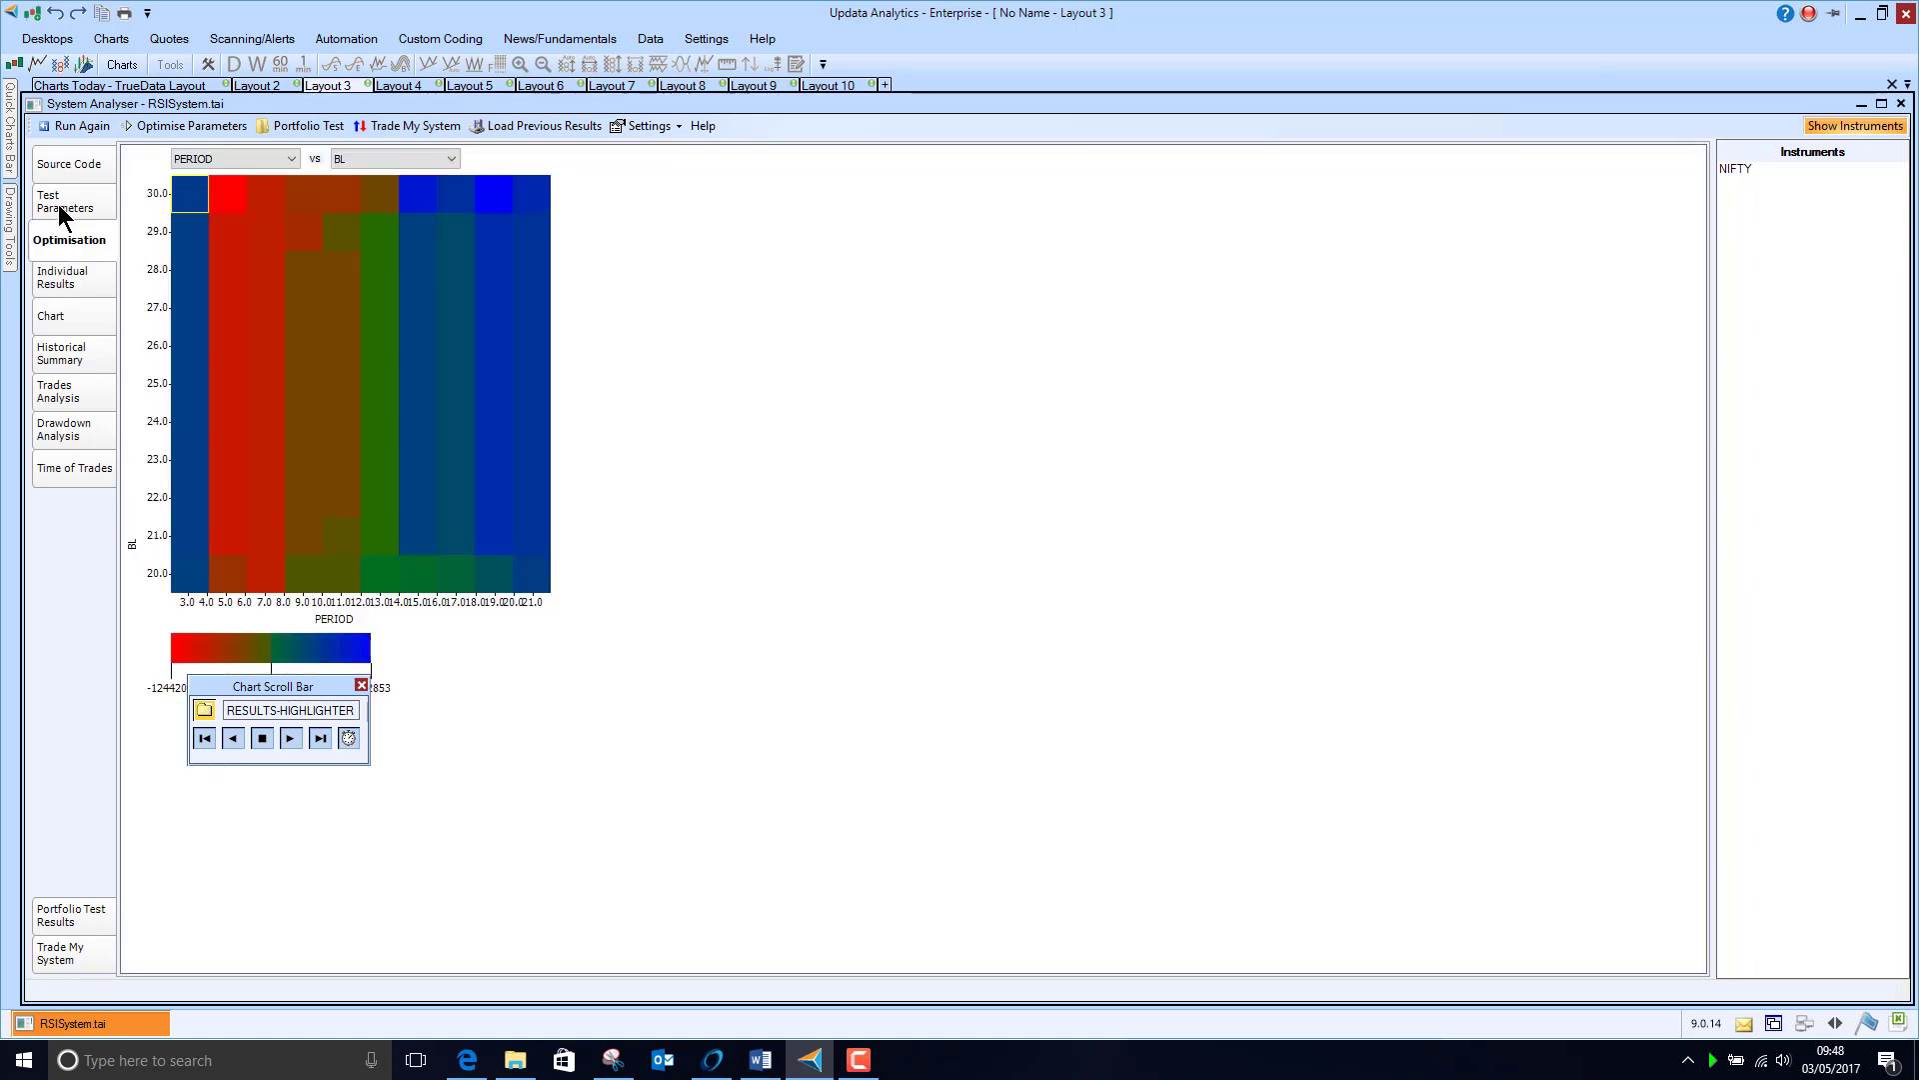
{"action": "left_click", "coordinate": [61, 209]}
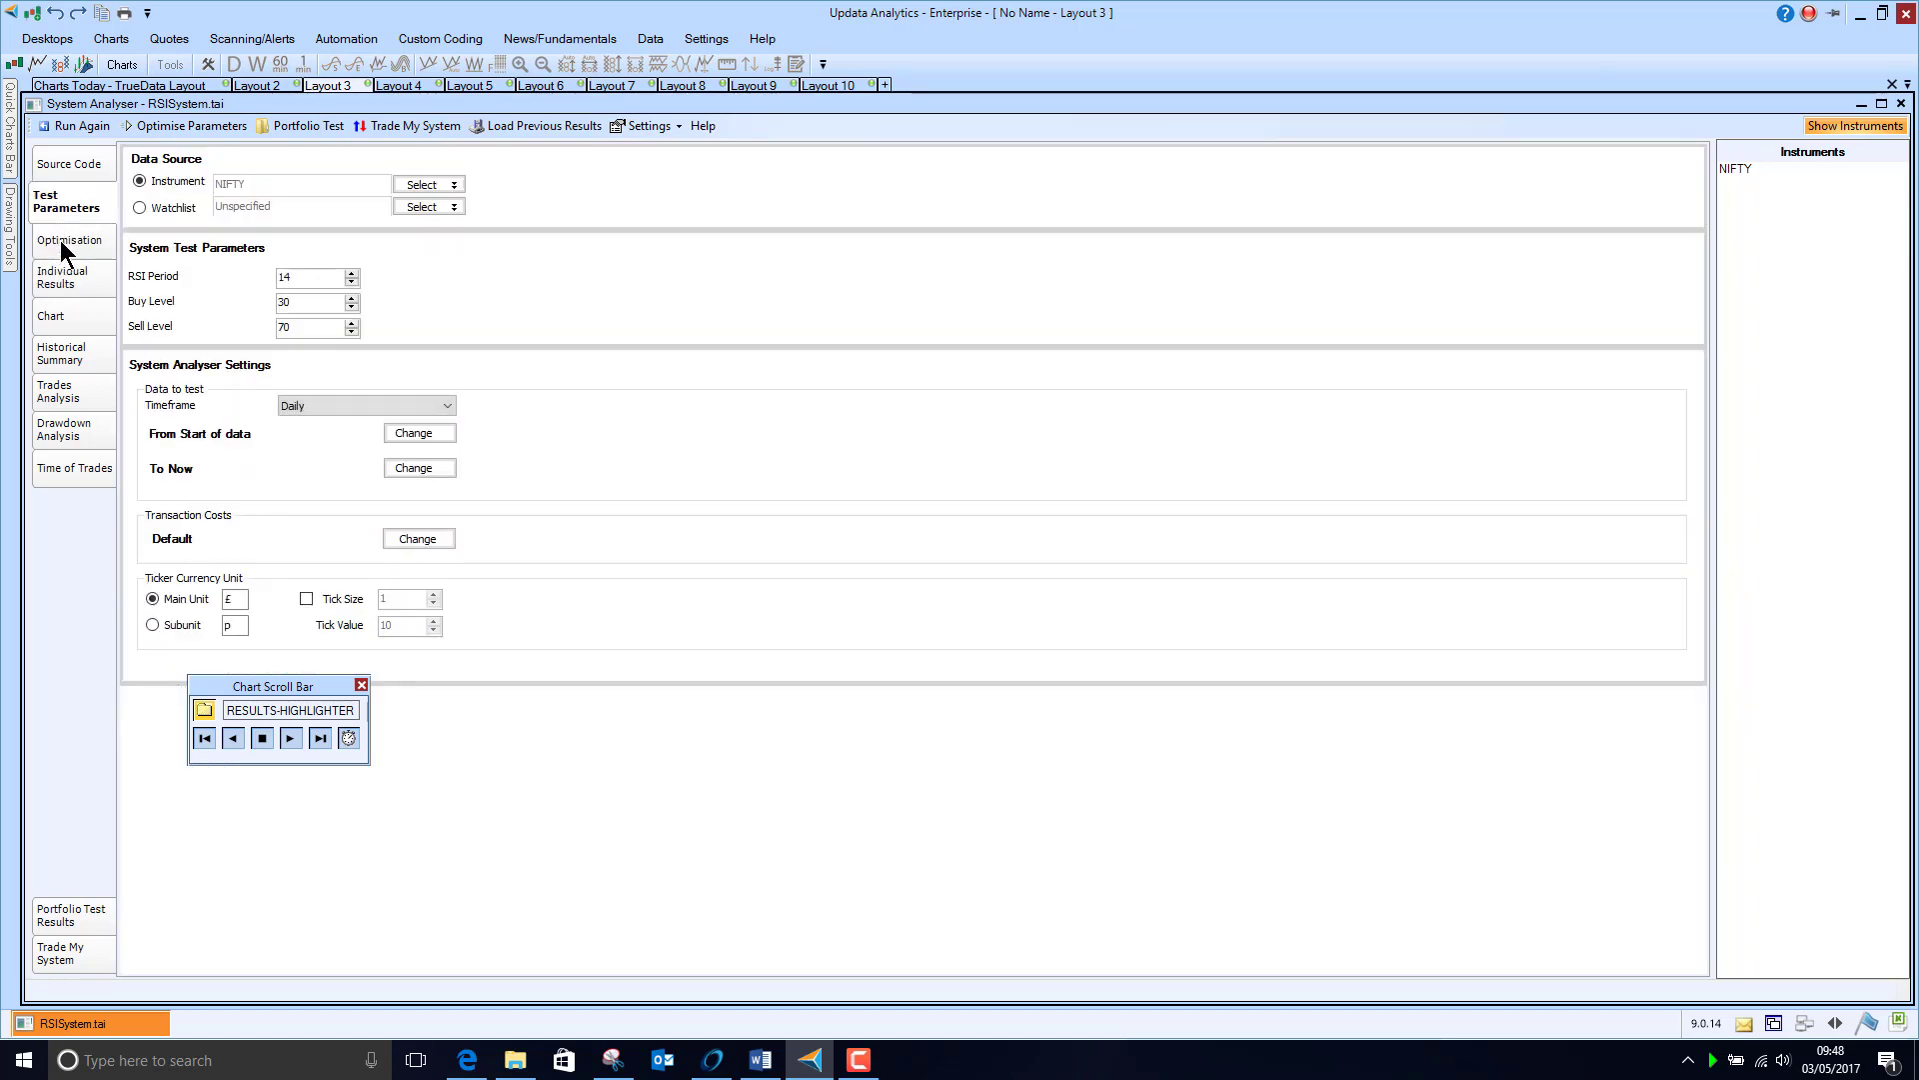
{"action": "left_click", "coordinate": [66, 242]}
{"action": "left_click", "coordinate": [62, 279]}
{"action": "left_click", "coordinate": [59, 319]}
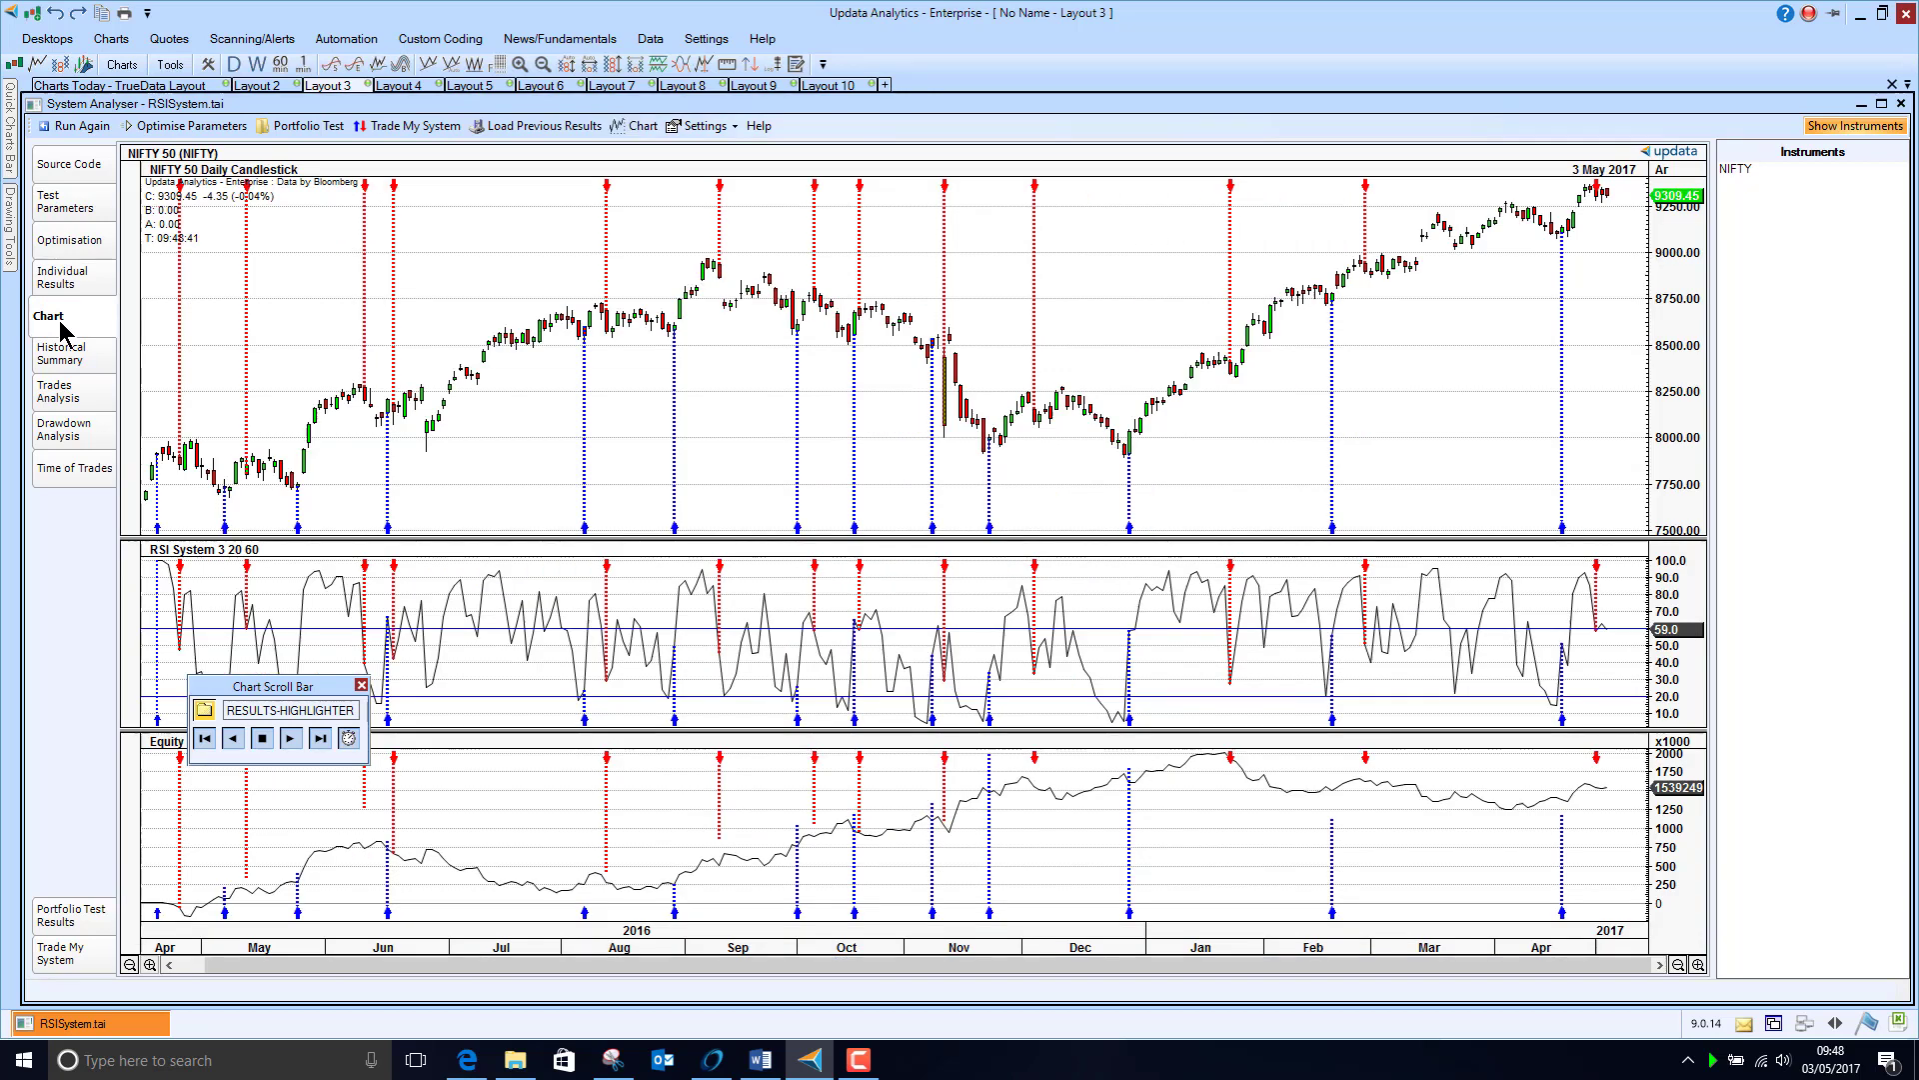
Show the RSI System source code in the analyser
{"action": "left_click", "coordinate": [67, 166]}
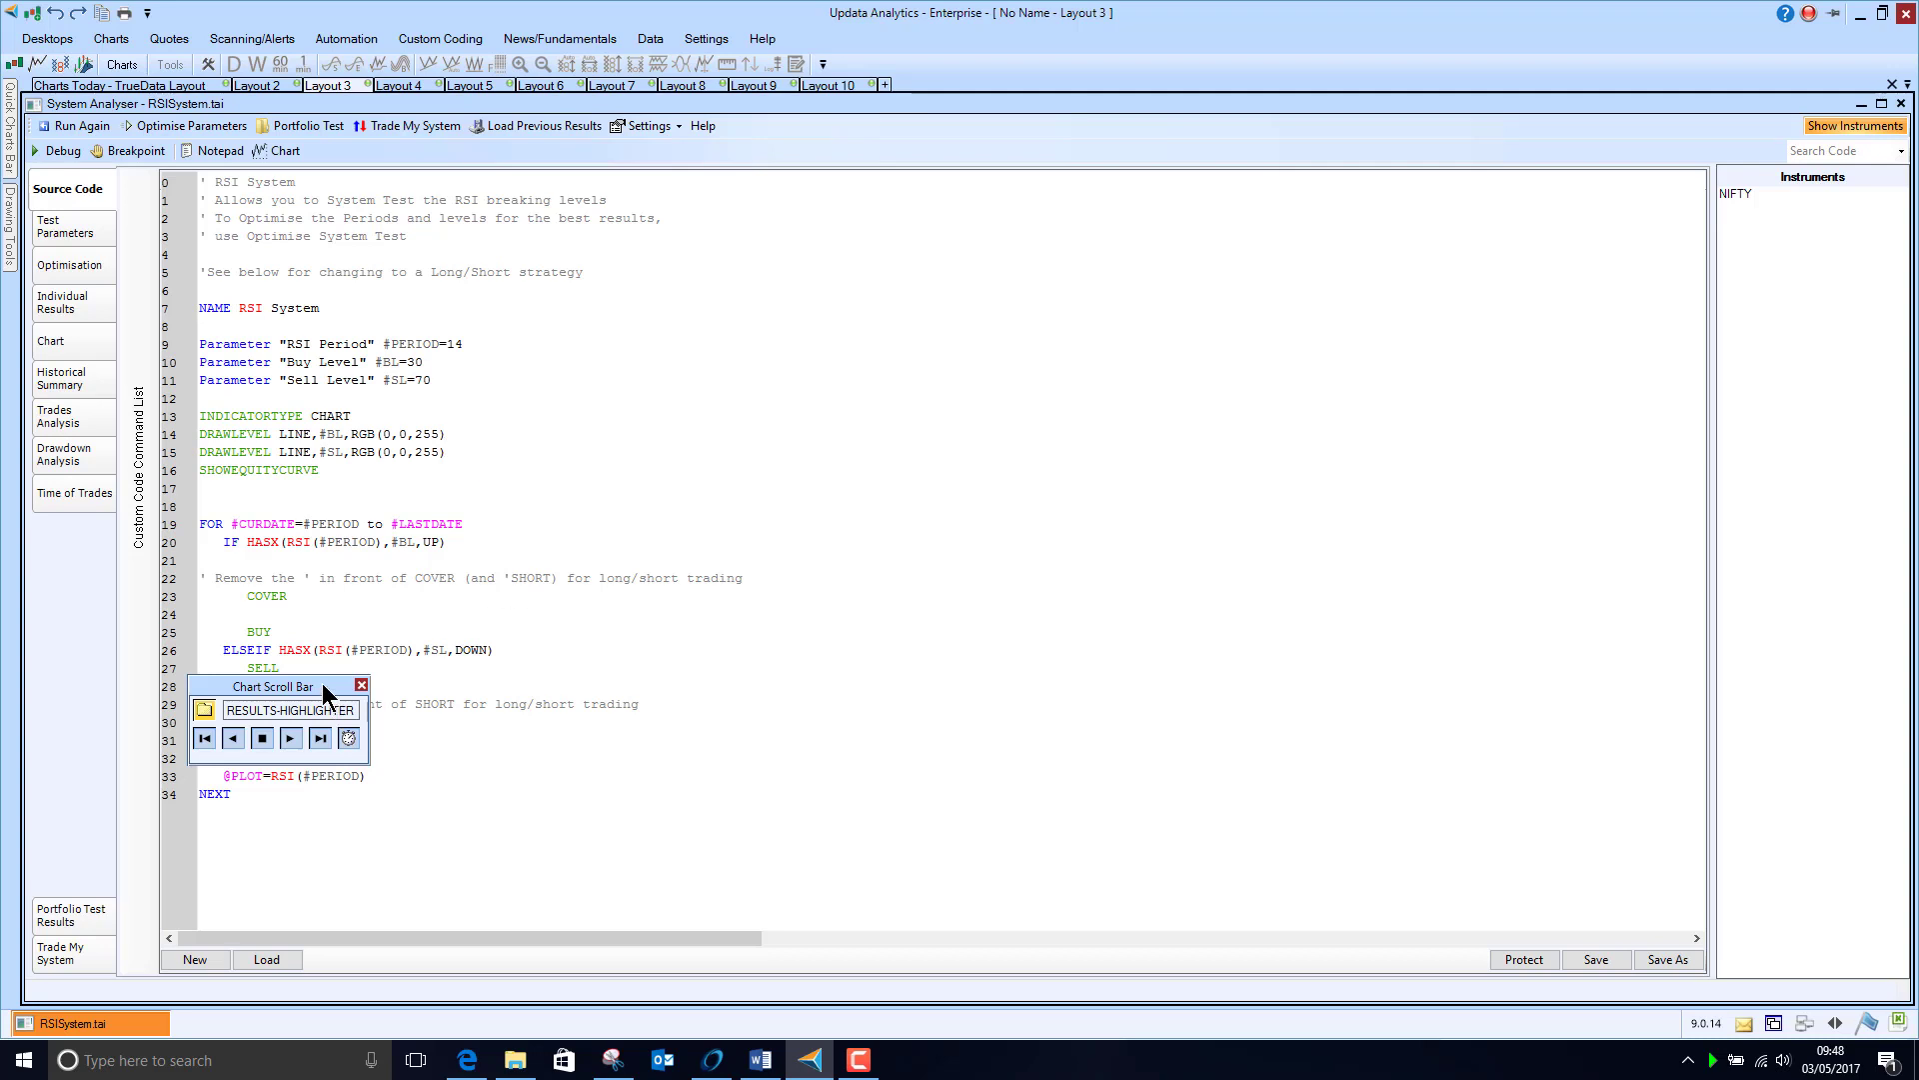
{"action": "left_click_drag", "start_coordinate": [323, 682], "coordinate": [210, 895]}
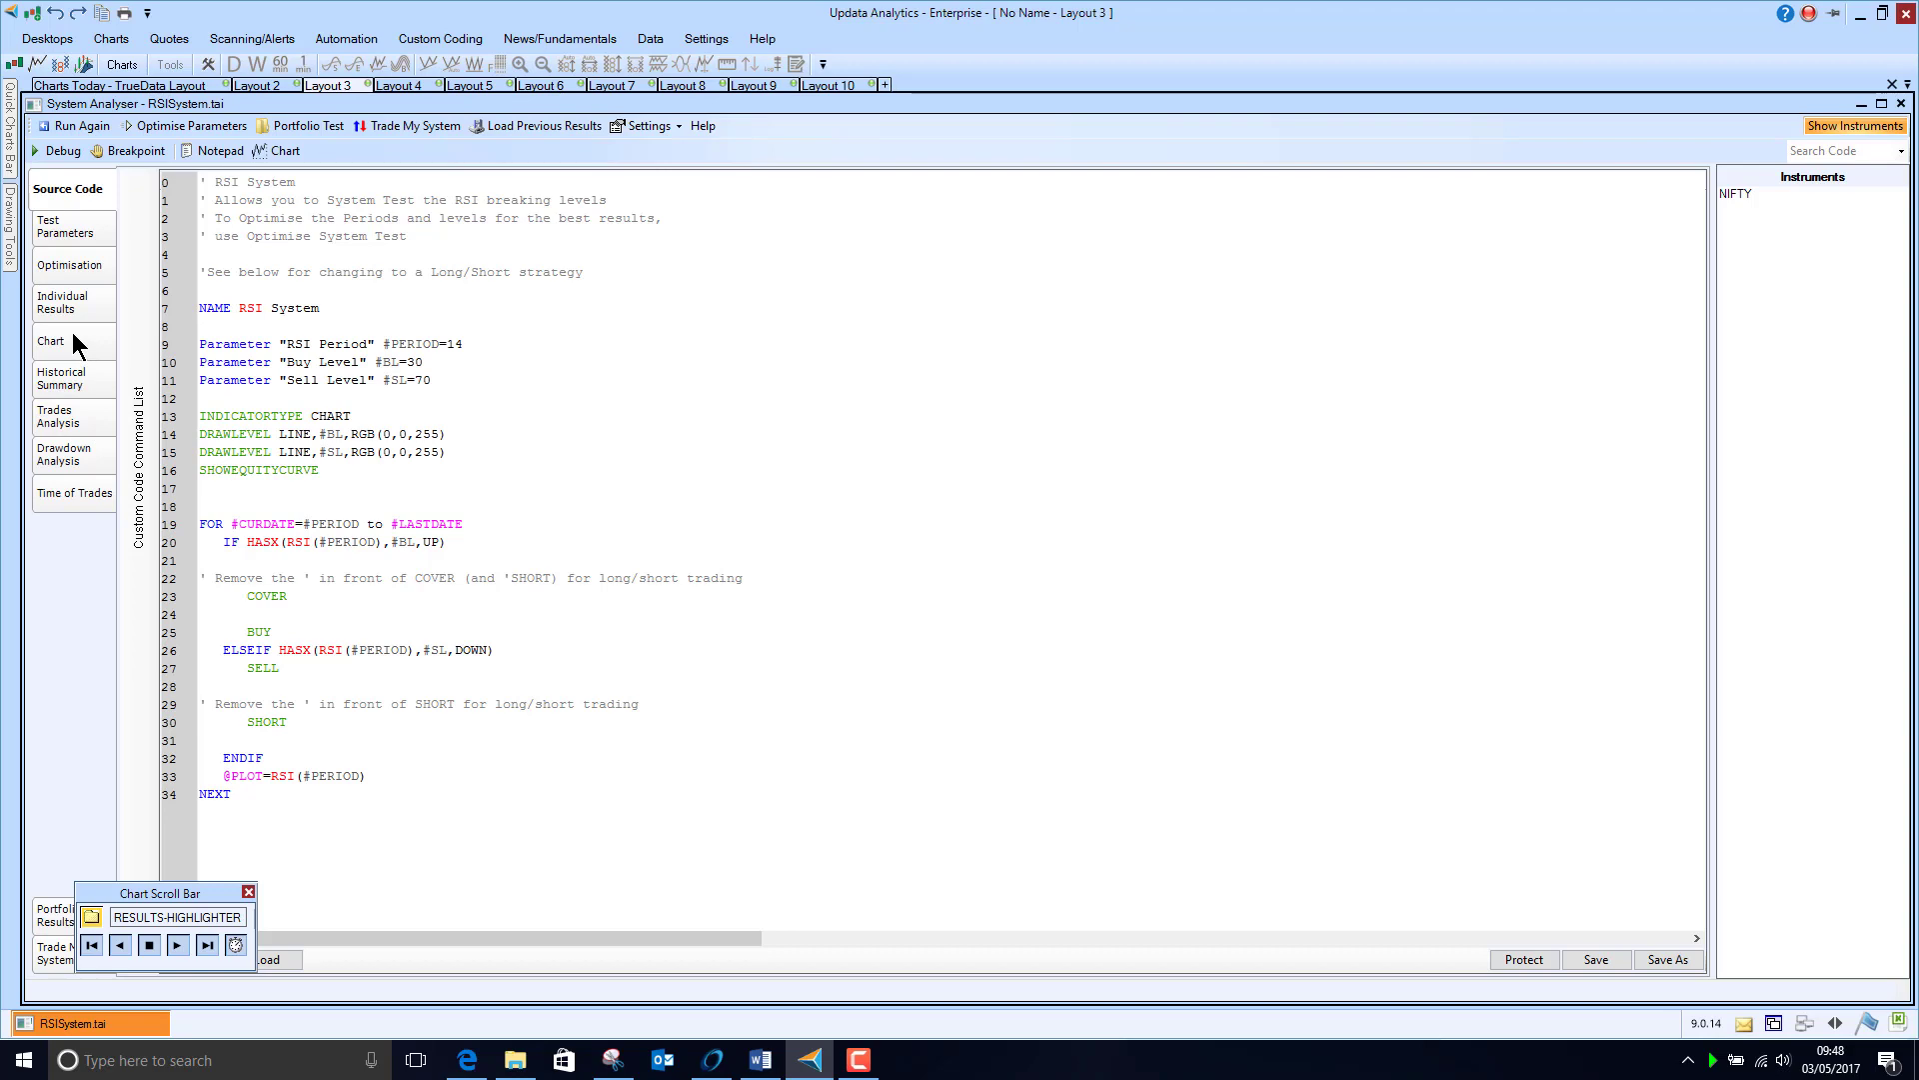
Return to the NIFTY 50 RSI system test chart with signals and equity line
{"action": "left_click", "coordinate": [52, 343]}
{"action": "left_click", "coordinate": [439, 39]}
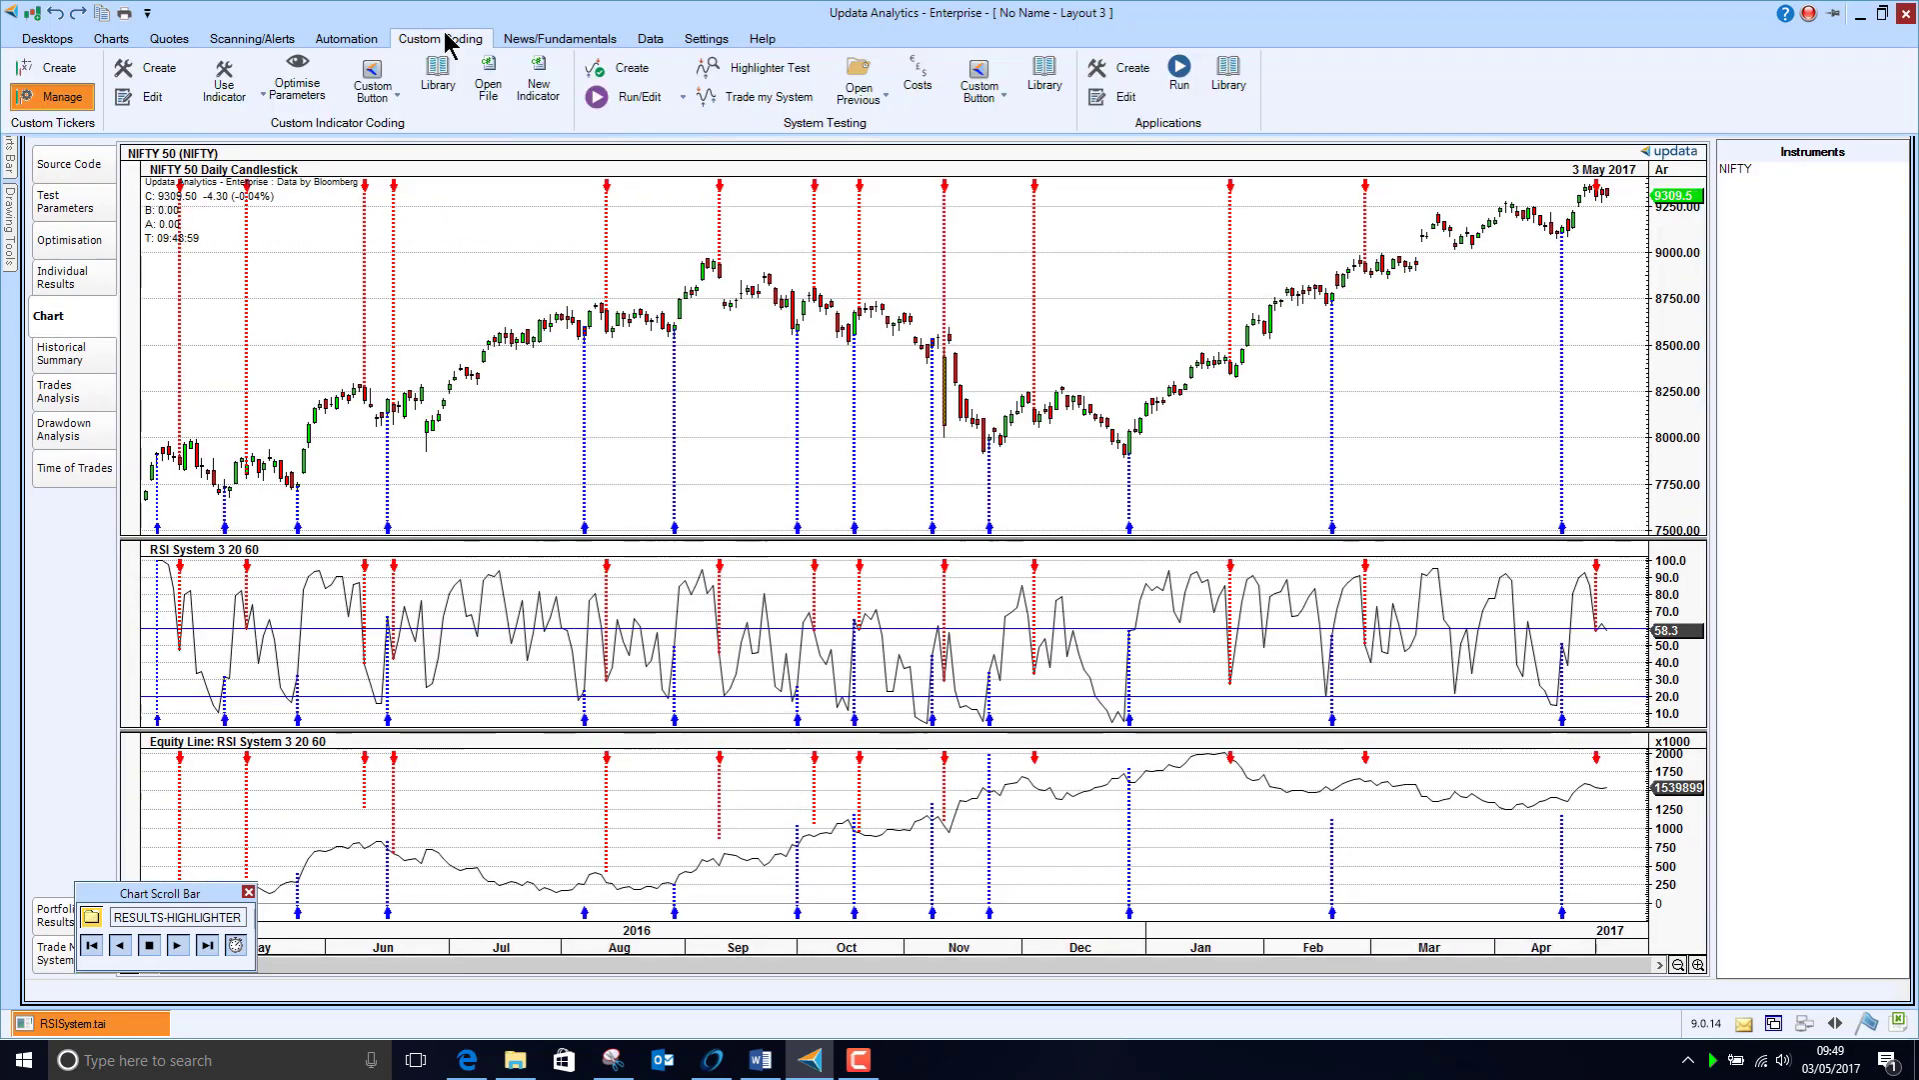
{"action": "left_click", "coordinate": [1046, 78]}
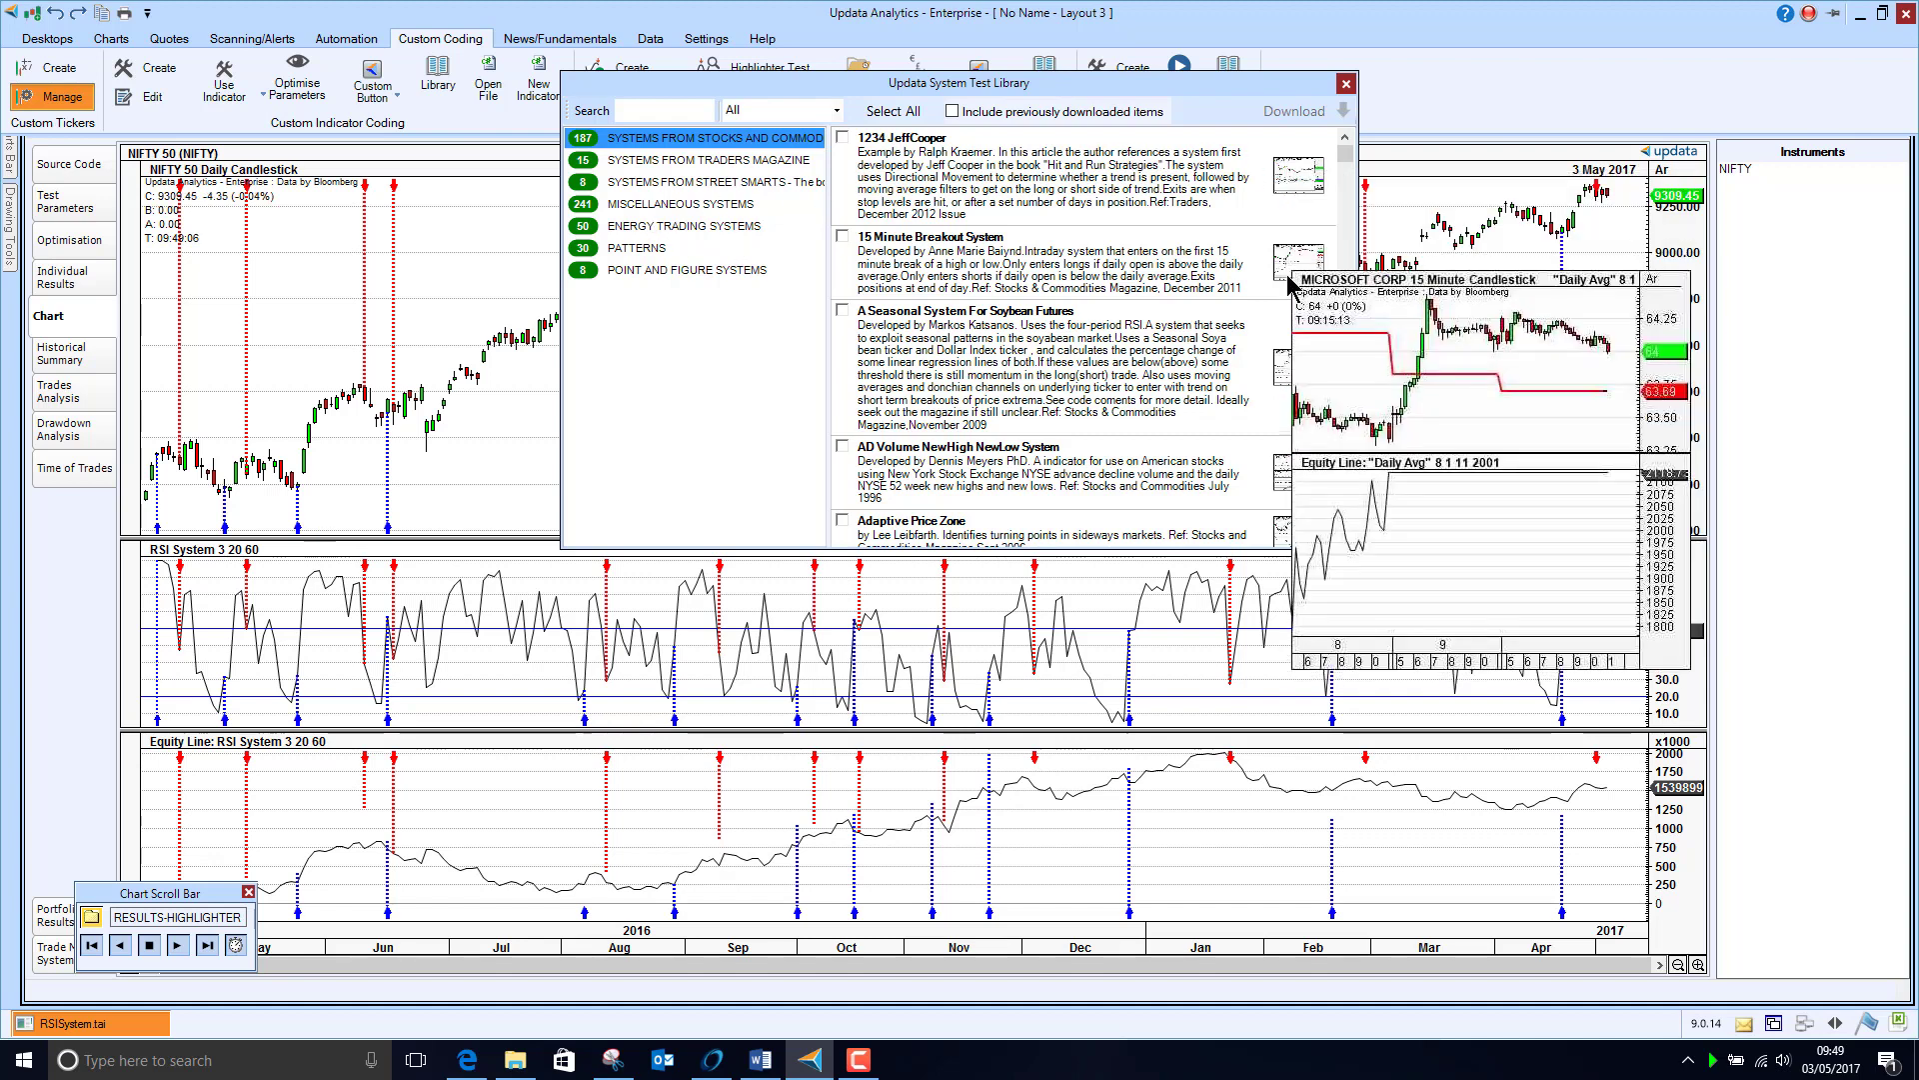
{"action": "left_click", "coordinate": [1346, 83]}
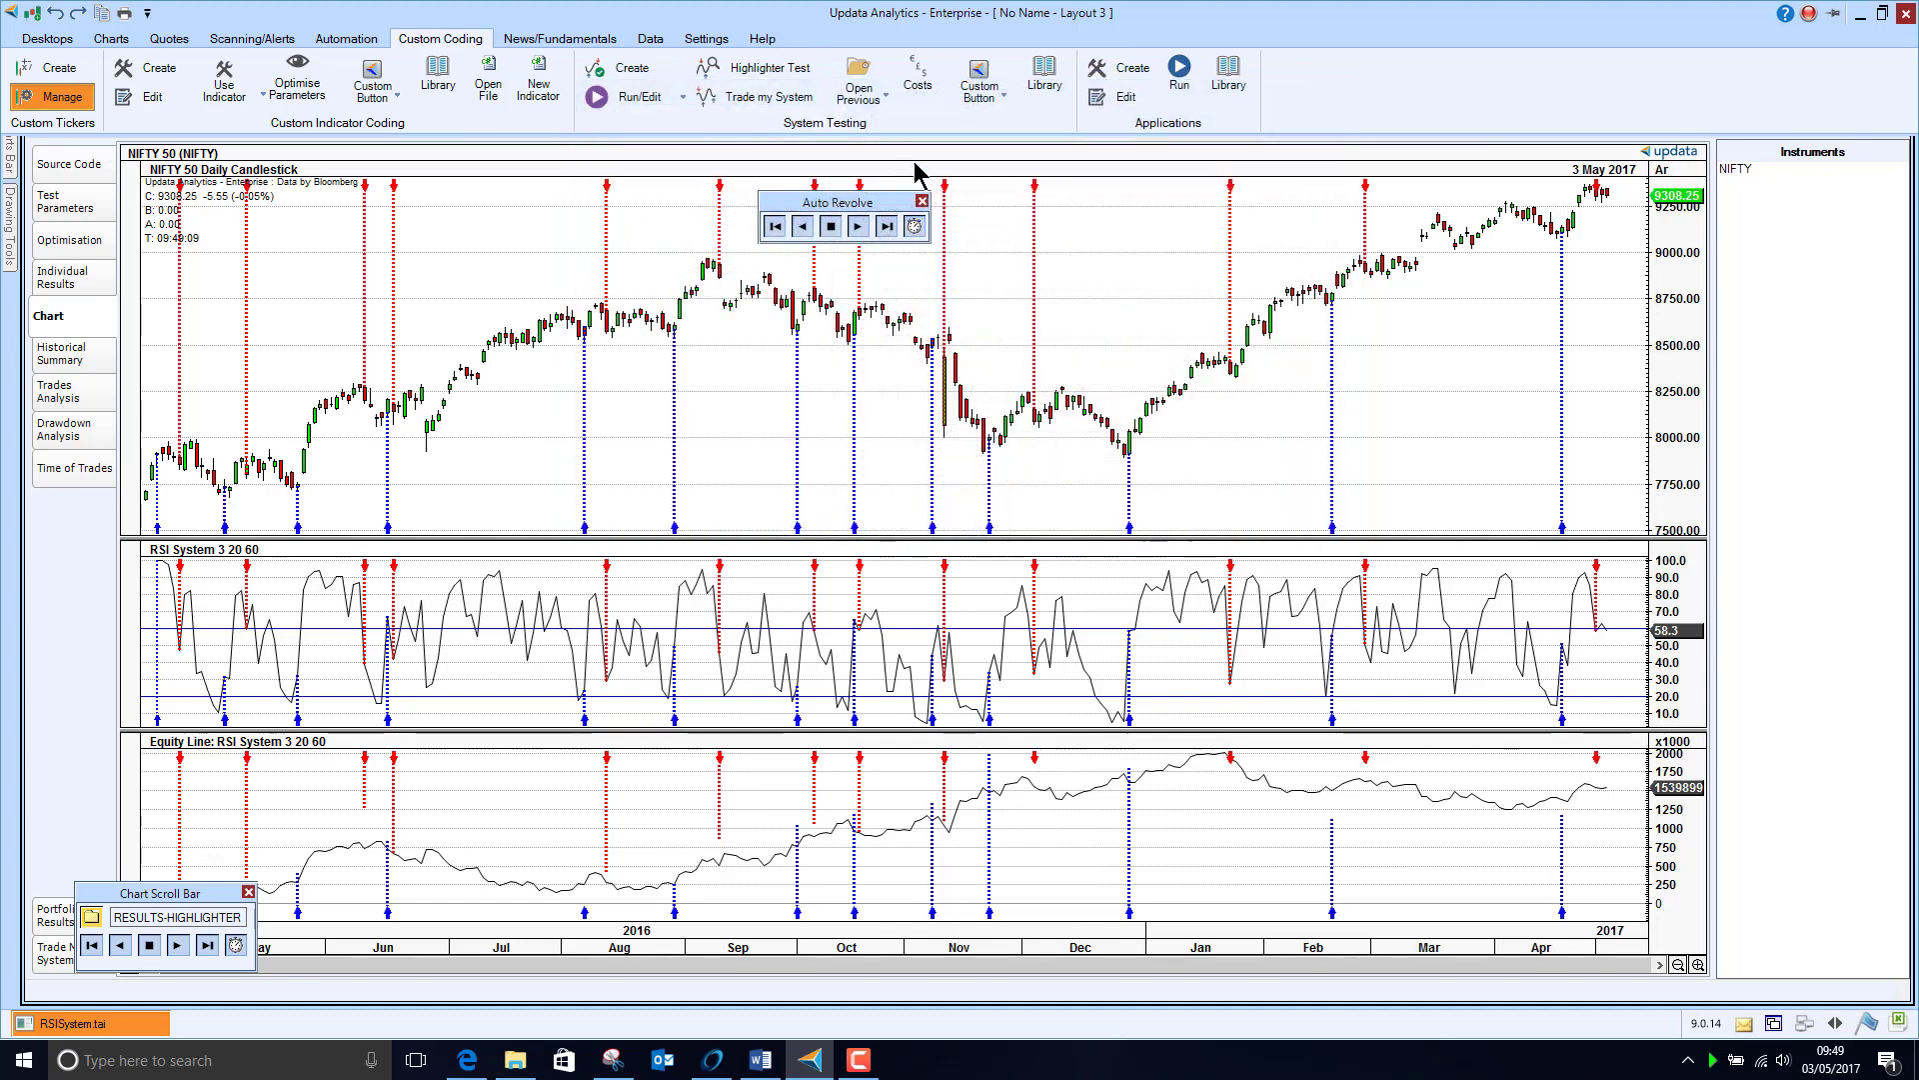
{"action": "left_click", "coordinate": [922, 201]}
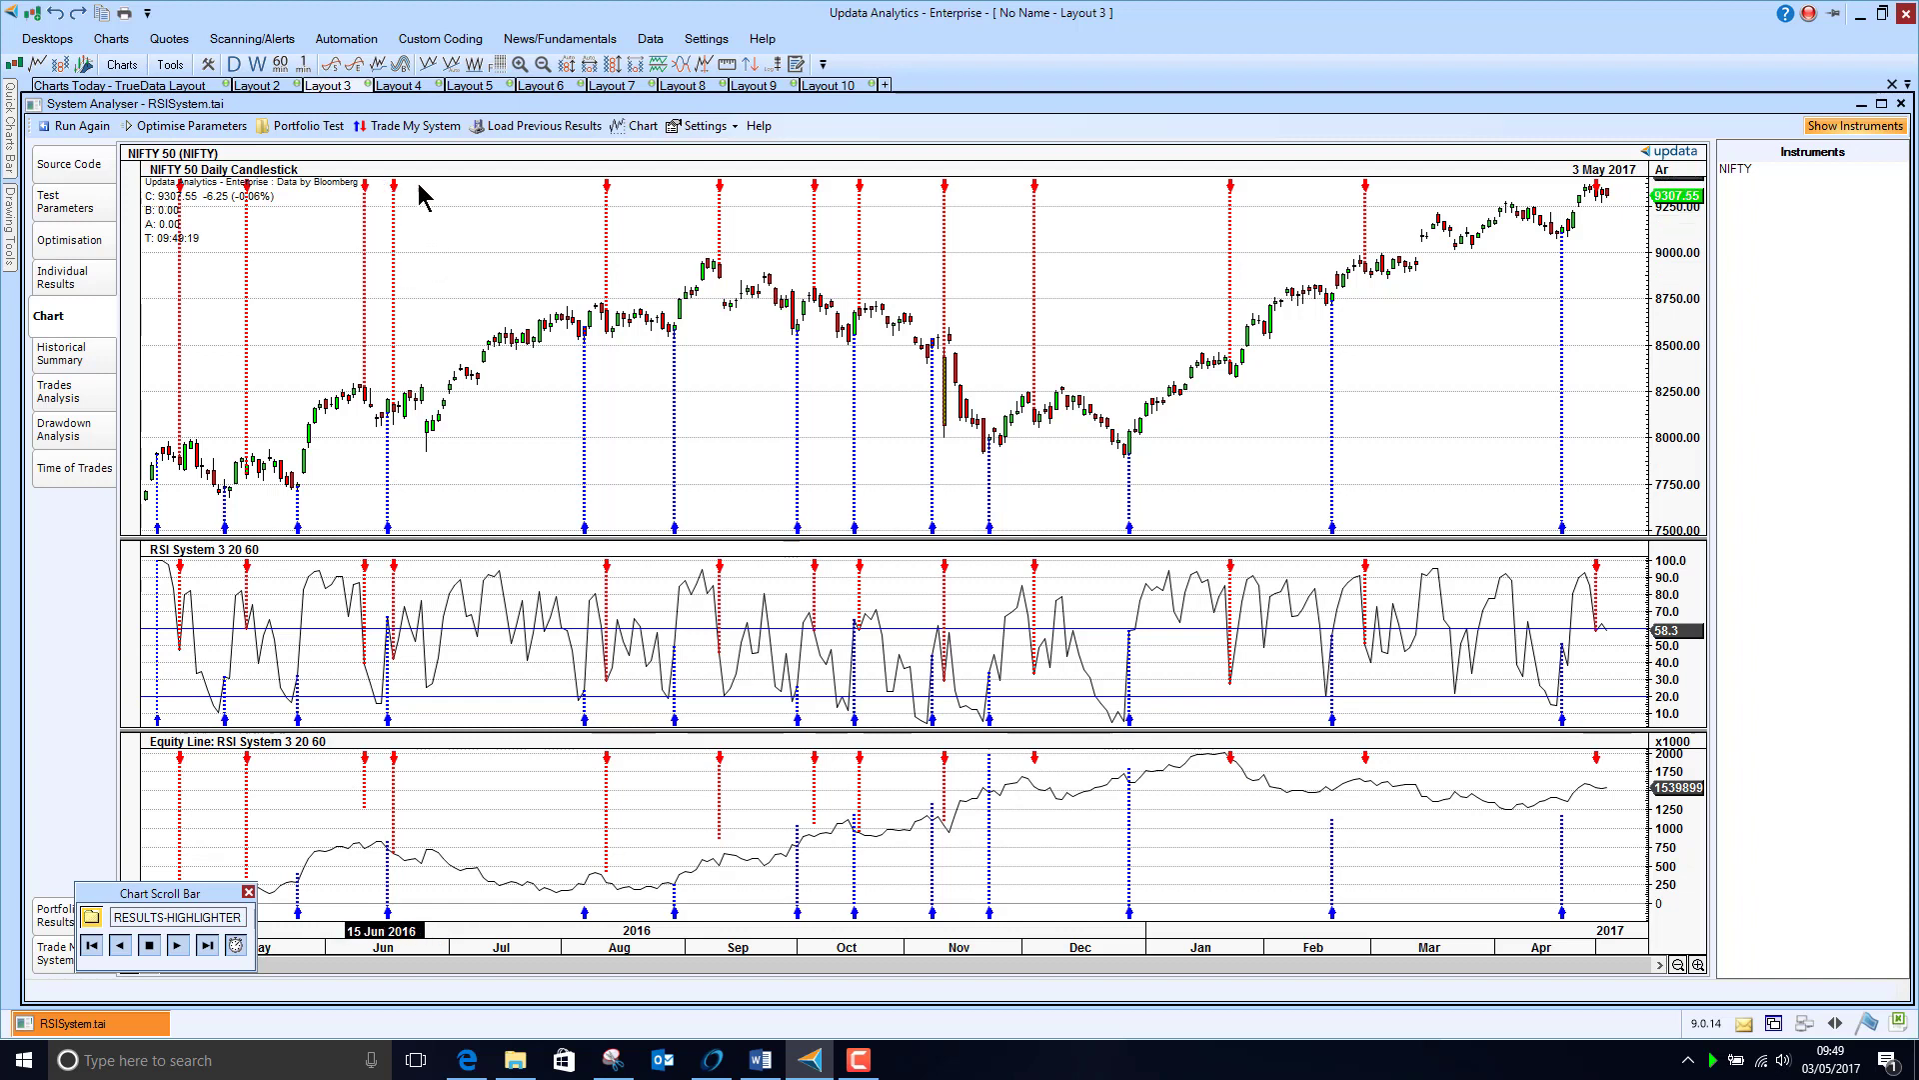
Switch from the RSI system test layout to the Charts Today - TrueData layout
{"action": "left_click", "coordinate": [273, 87]}
{"action": "left_click", "coordinate": [150, 86]}
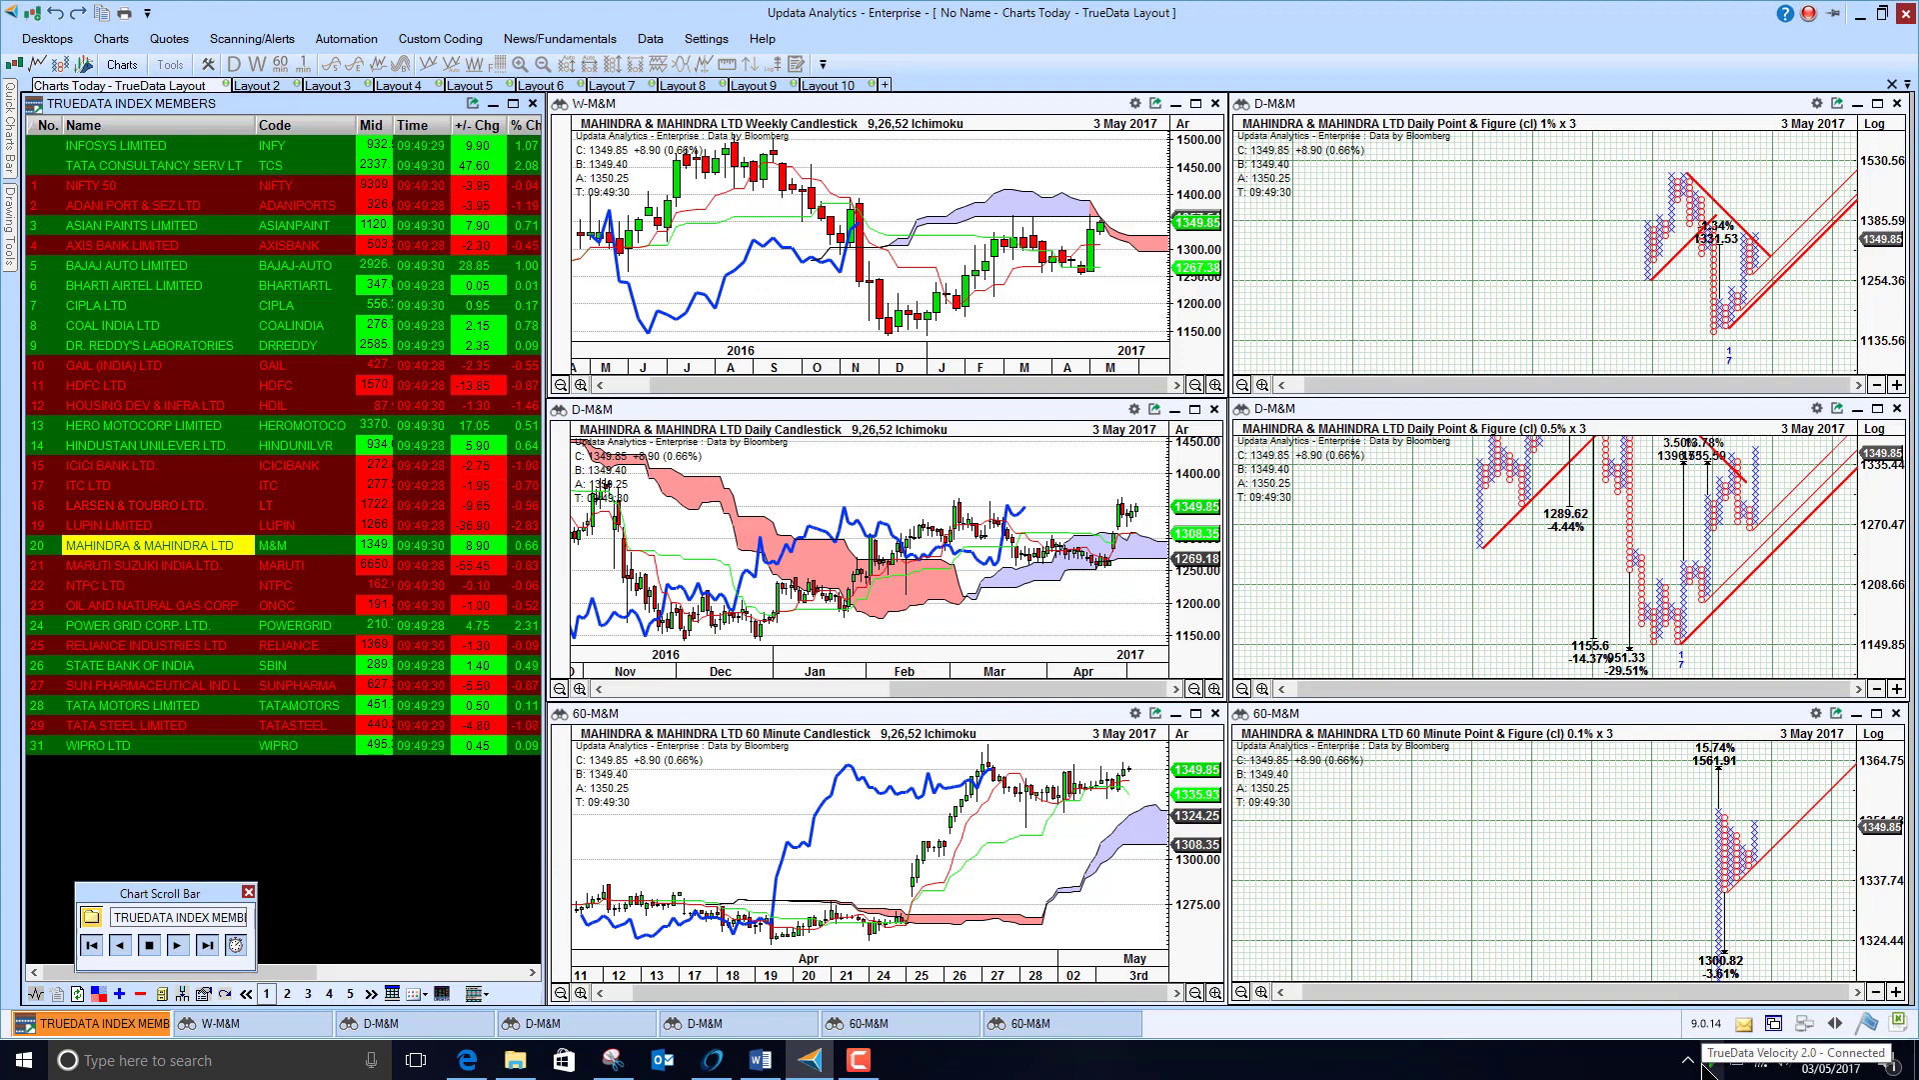
Browse the Data Feeds menu from the Updata tray icon, then dismiss it
{"action": "left_click", "coordinate": [1688, 1060]}
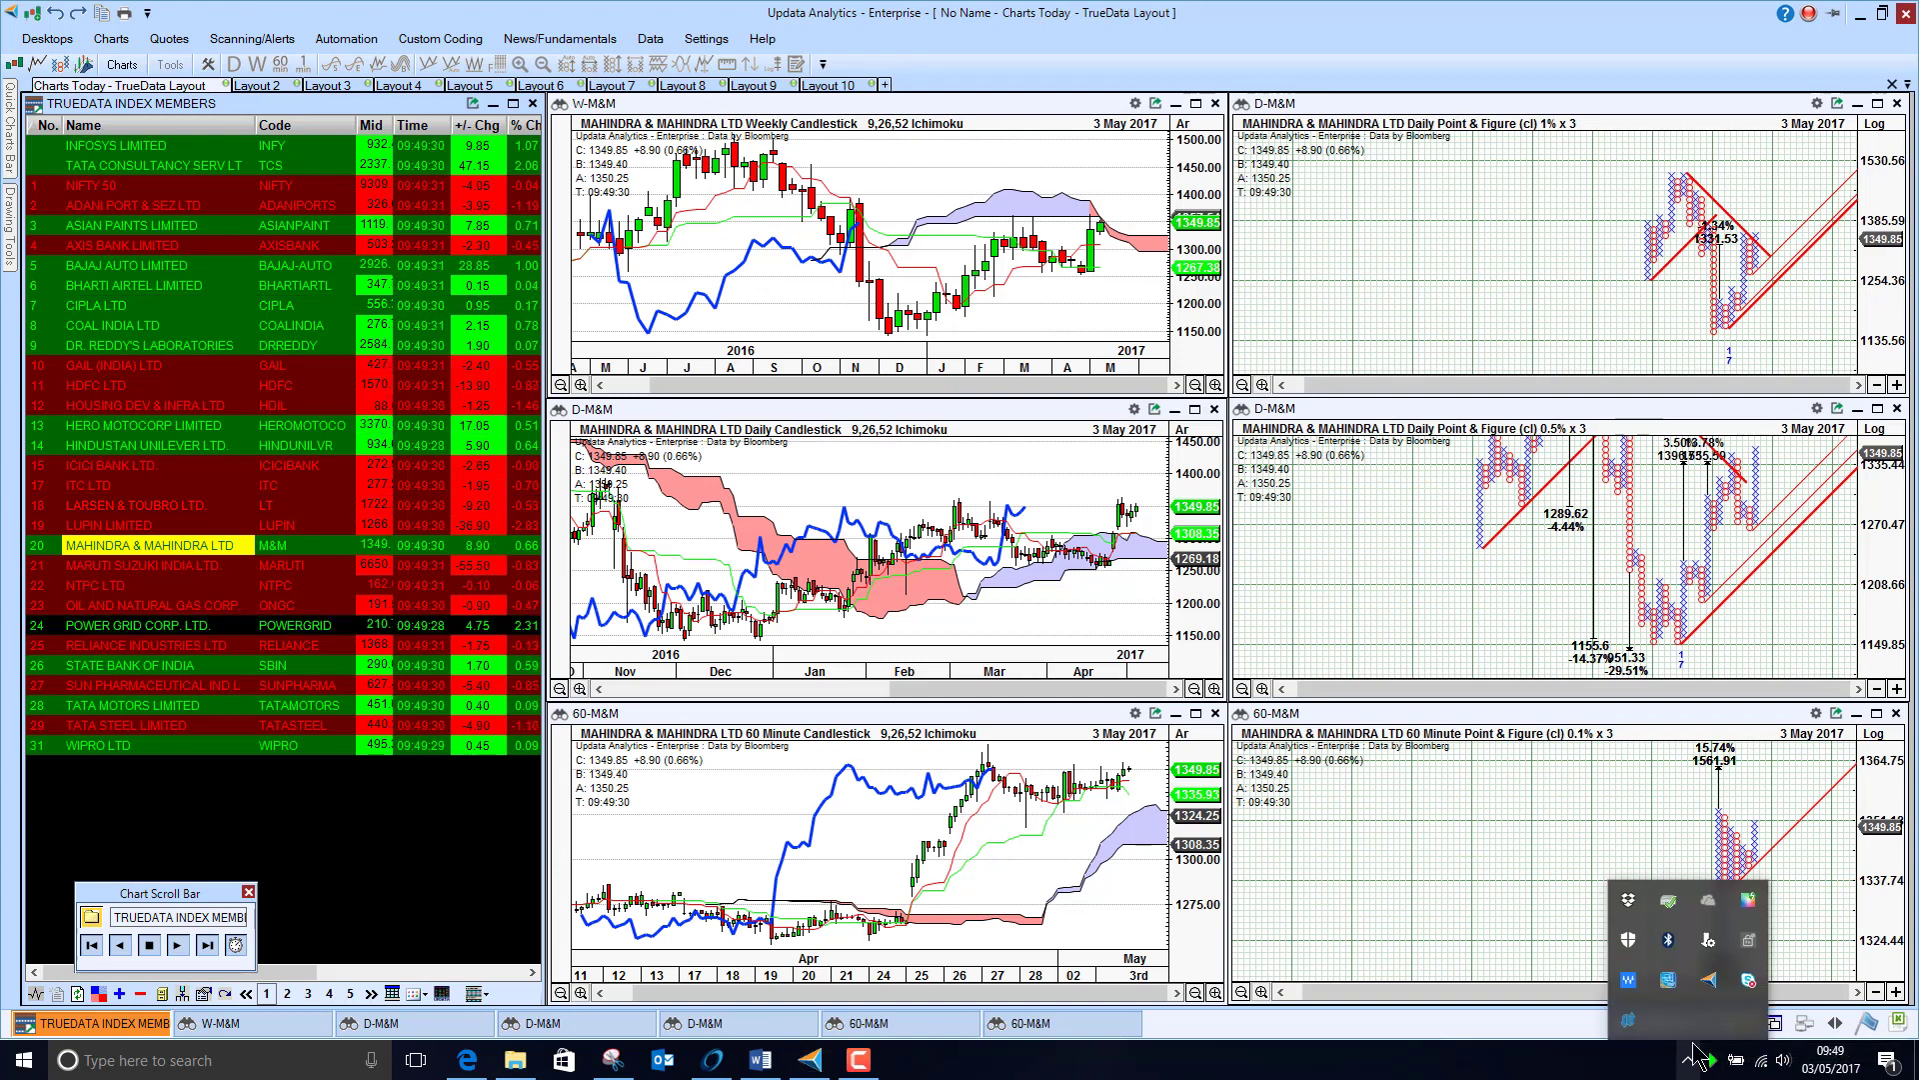
{"action": "right_click", "coordinate": [1716, 989]}
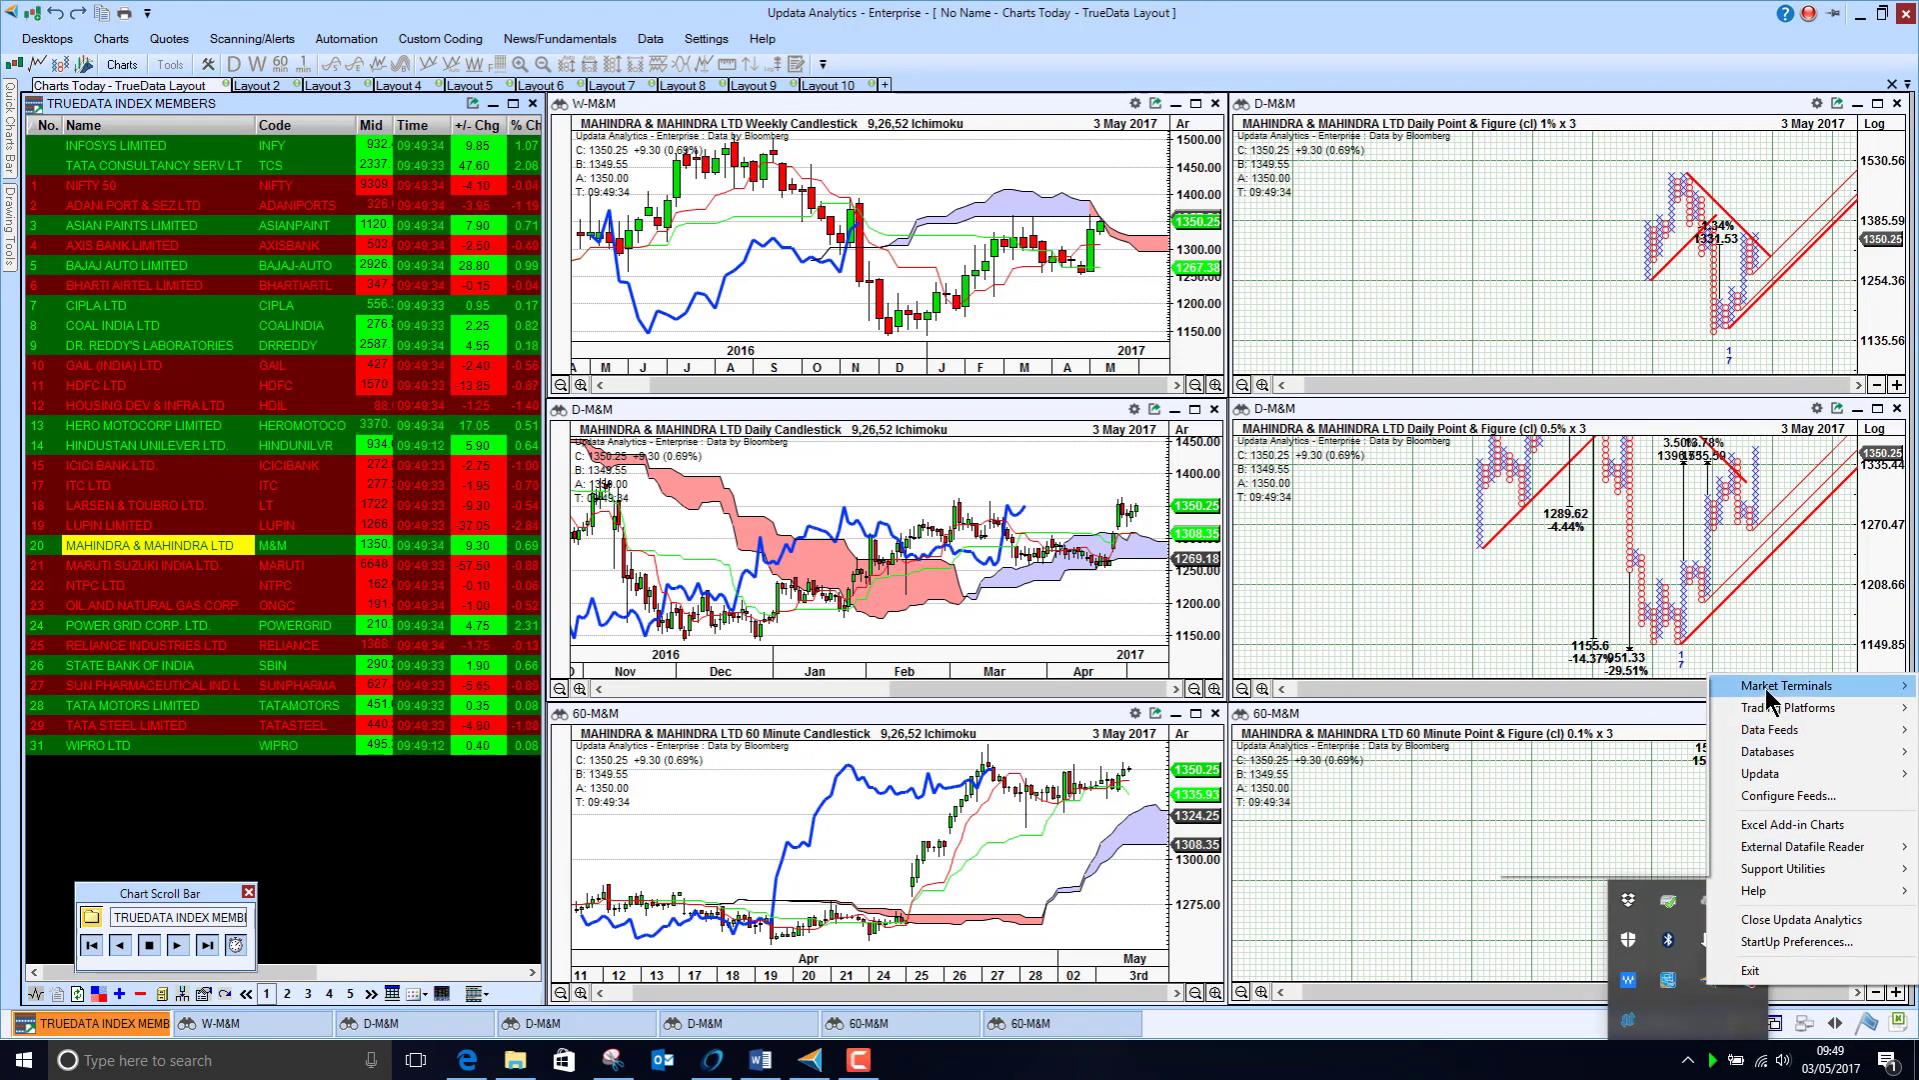
{"action": "mouse_move", "coordinate": [1776, 730]}
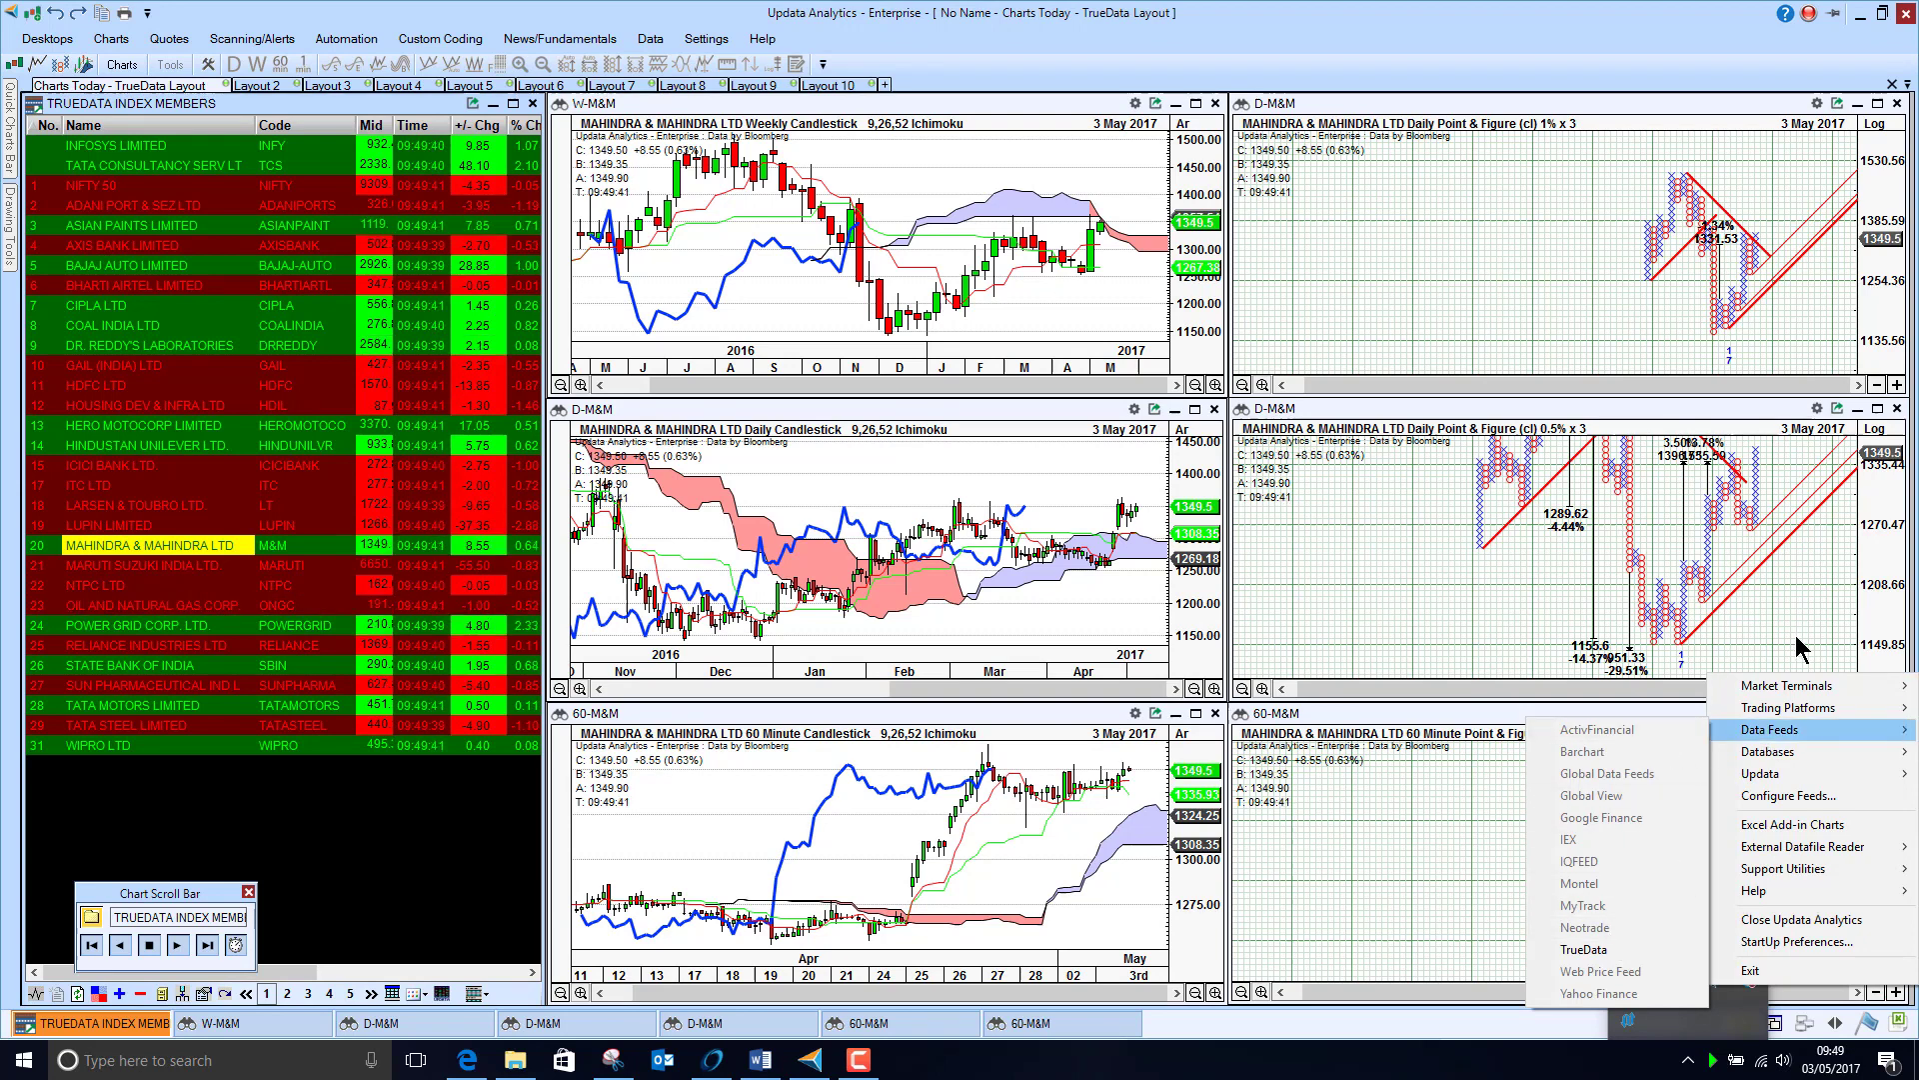
{"action": "left_click", "coordinate": [1045, 166]}
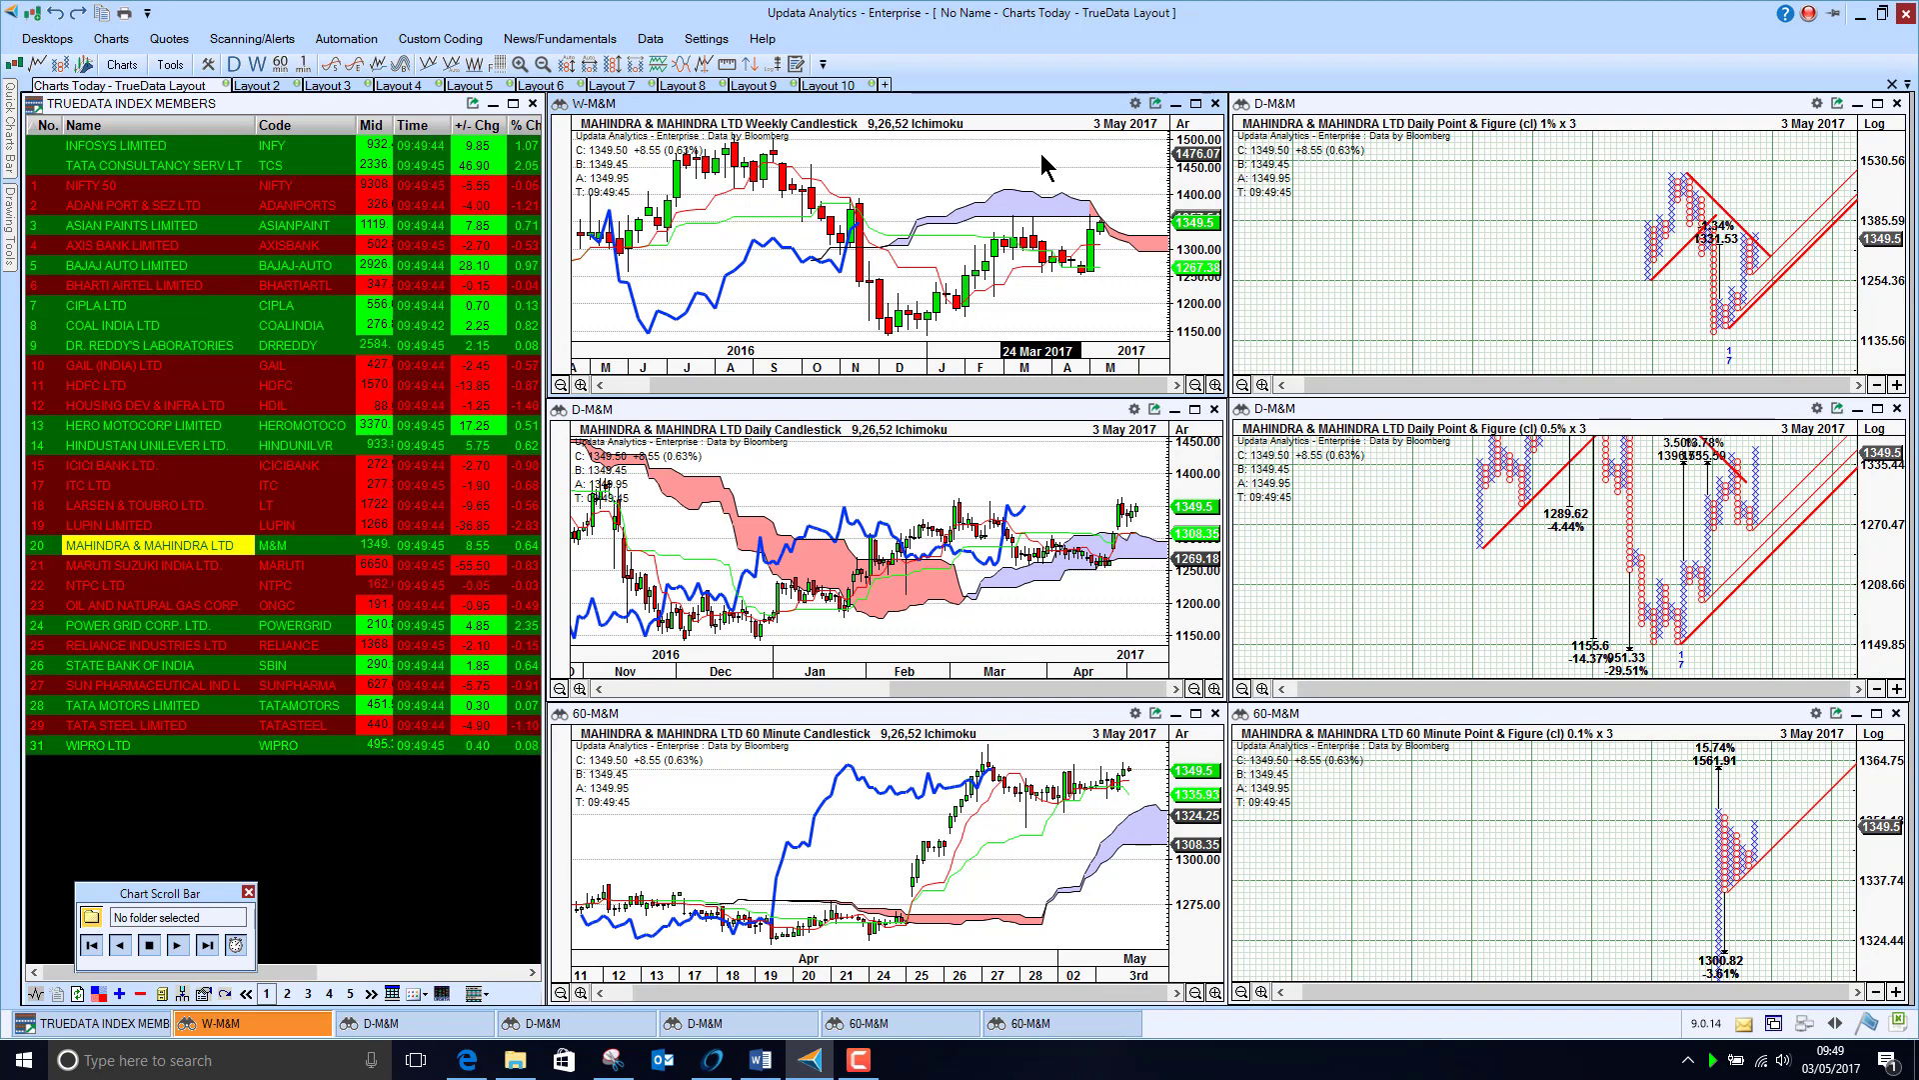